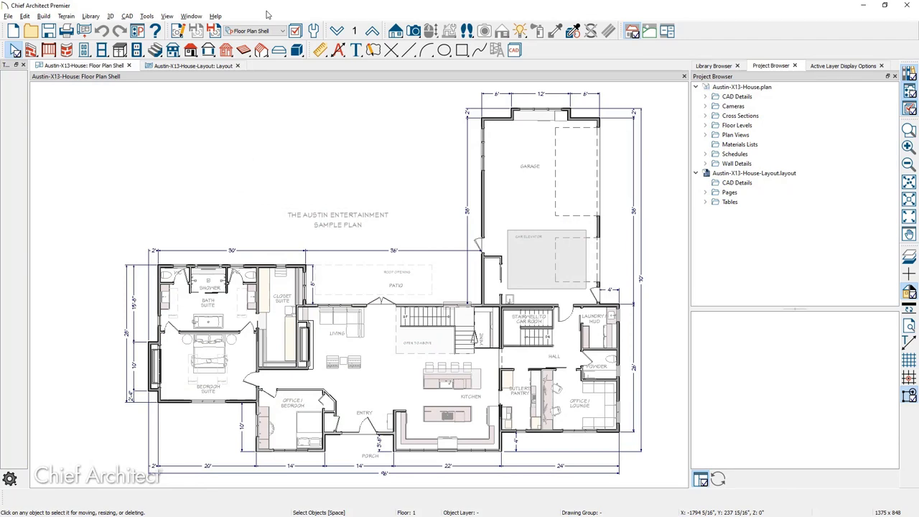
Review the plan's saved plan views and preview the Garage Portal Frame and Plant Schedule CAD details.
click(271, 33)
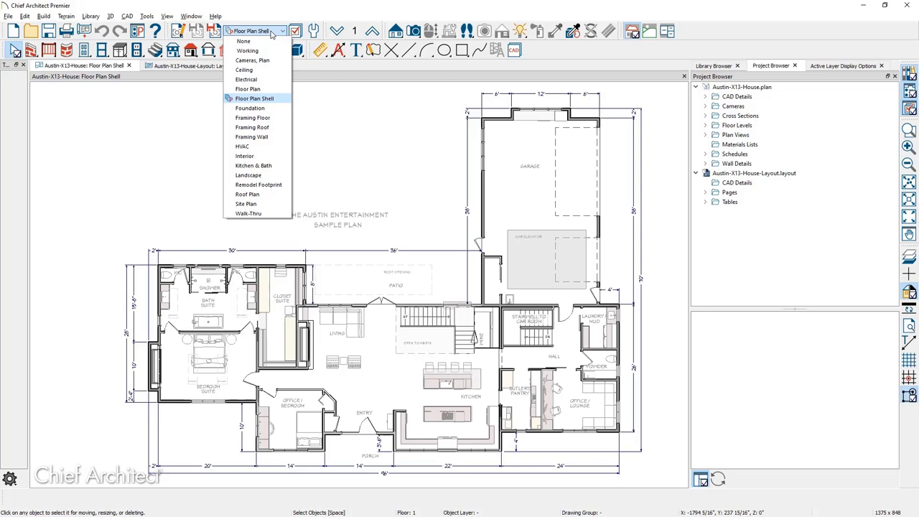
click(705, 97)
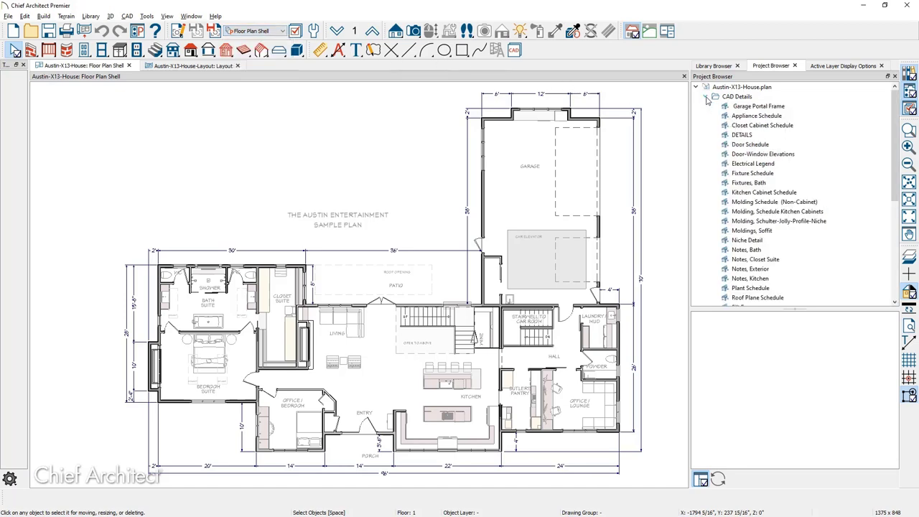
click(779, 106)
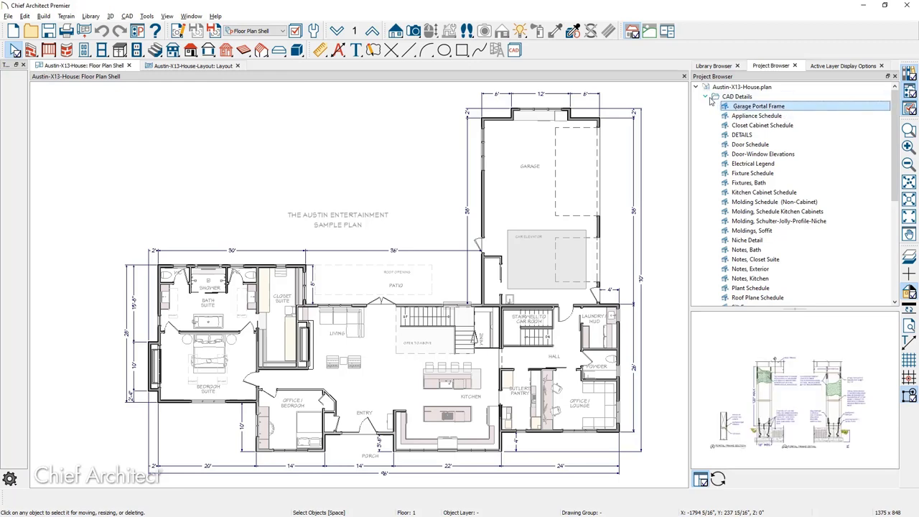
click(743, 288)
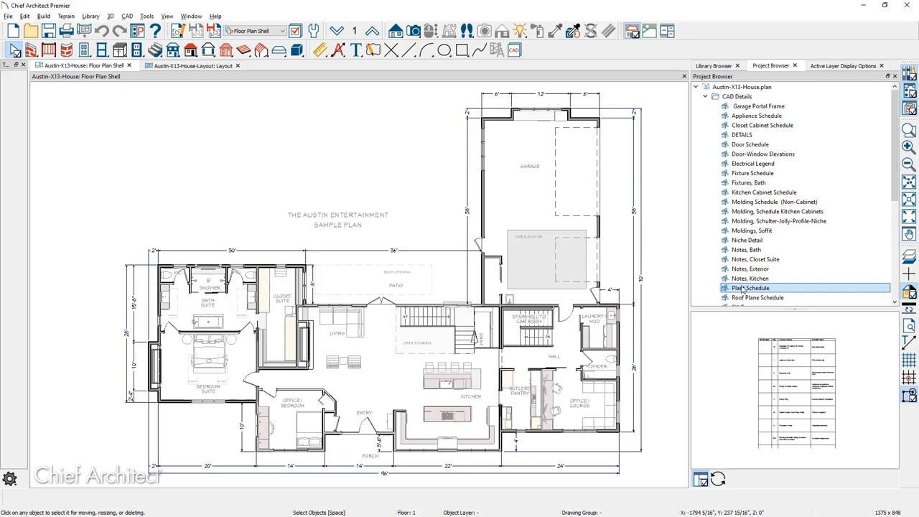
Start saving the Austin house plan as a template, excluding CAD Details and Schedules from the items to delete.
click(8, 15)
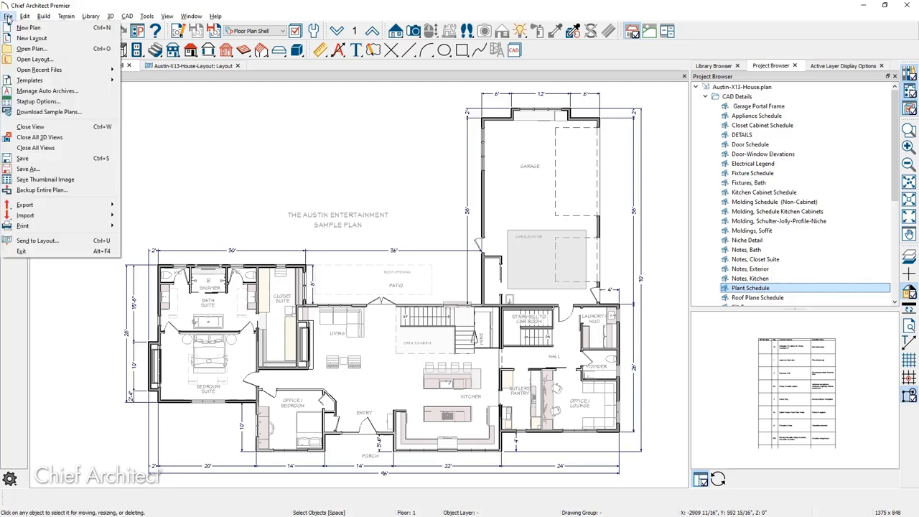
mouse_move(72, 80)
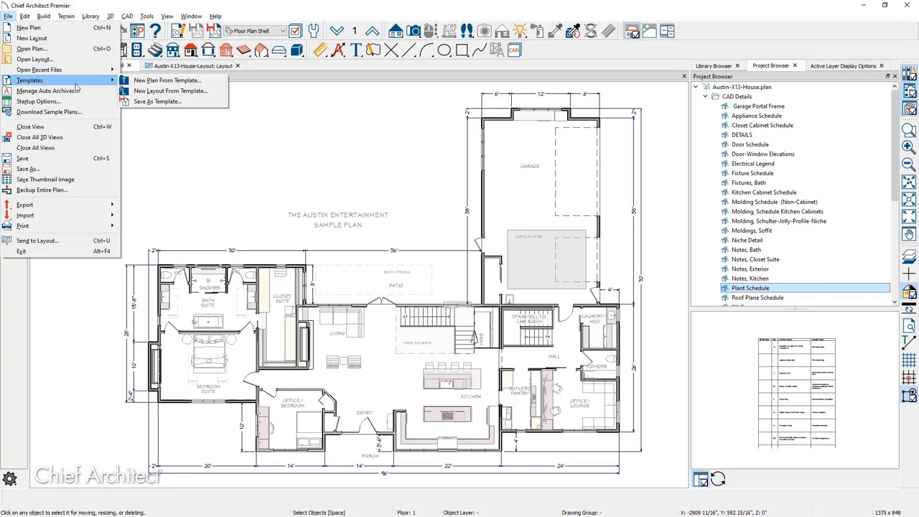
click(189, 101)
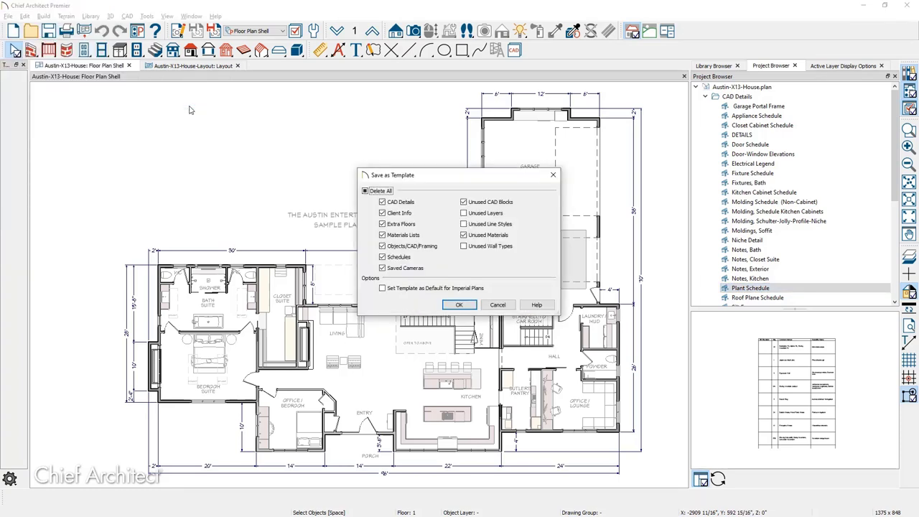
click(383, 204)
click(383, 258)
click(458, 304)
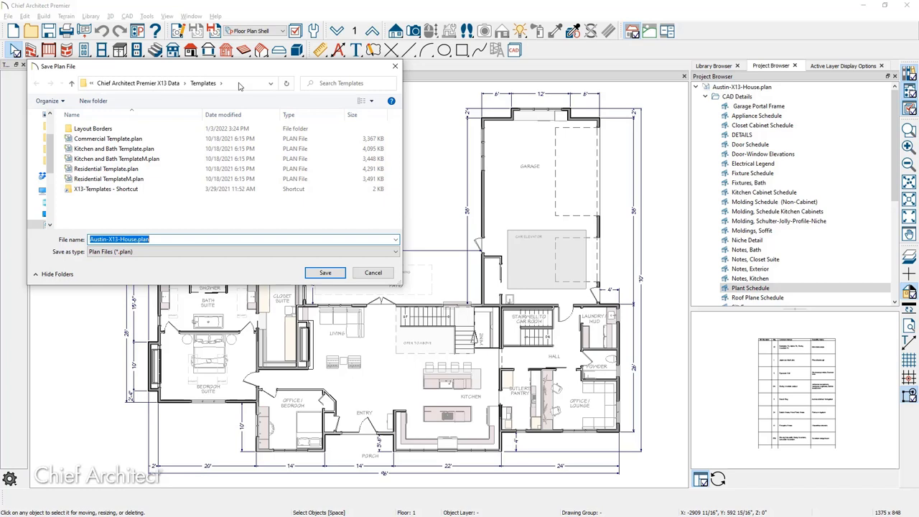
Save the plan template in the Templates folder under the name MyTemplatePlan.
text(M)
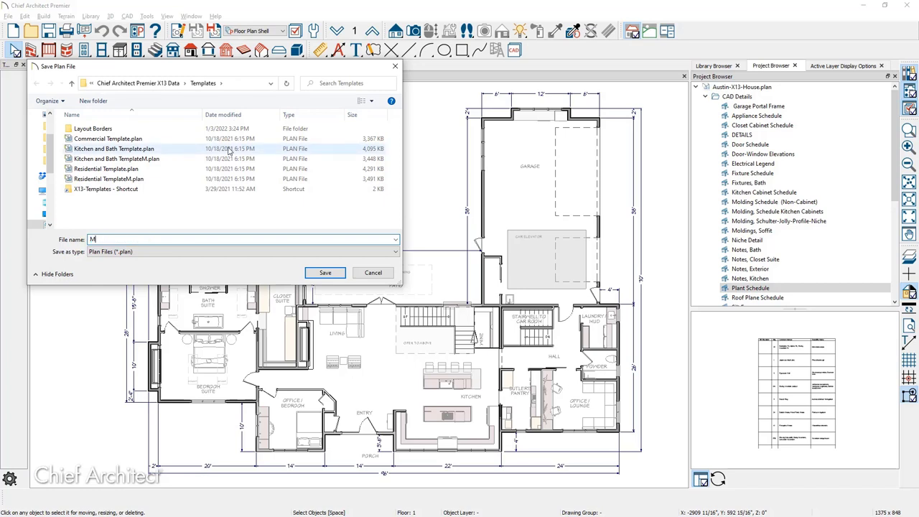
text(yTemplatePlan)
click(324, 273)
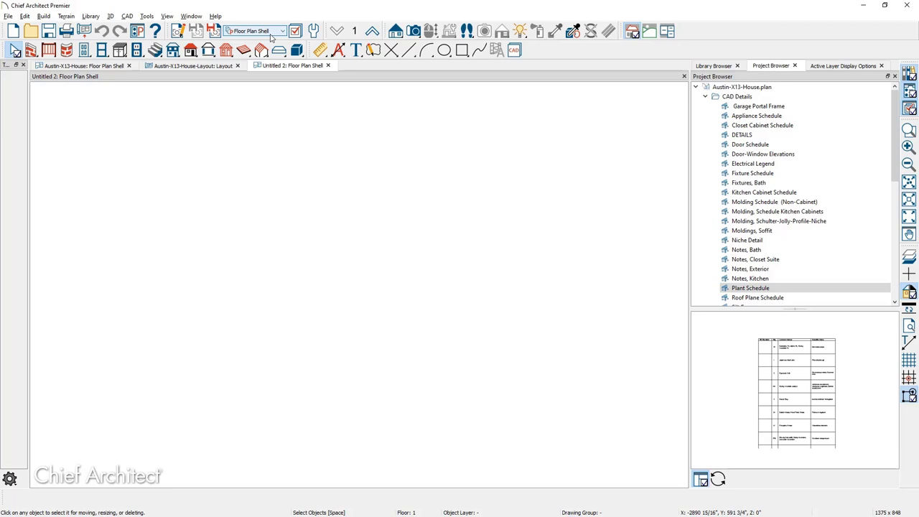
Examine the Austin layout's page list, view page 2, Site & Disturbance Plan, and return to page 1.
click(220, 67)
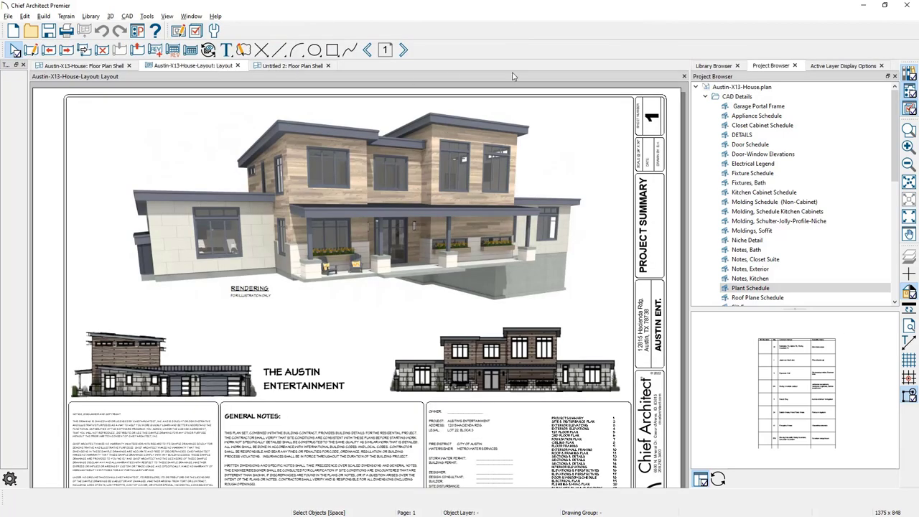
click(696, 87)
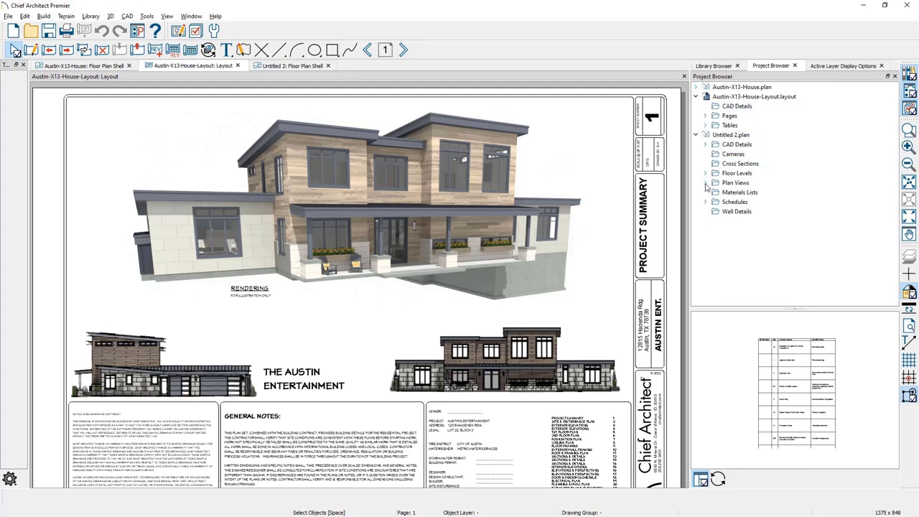
click(706, 115)
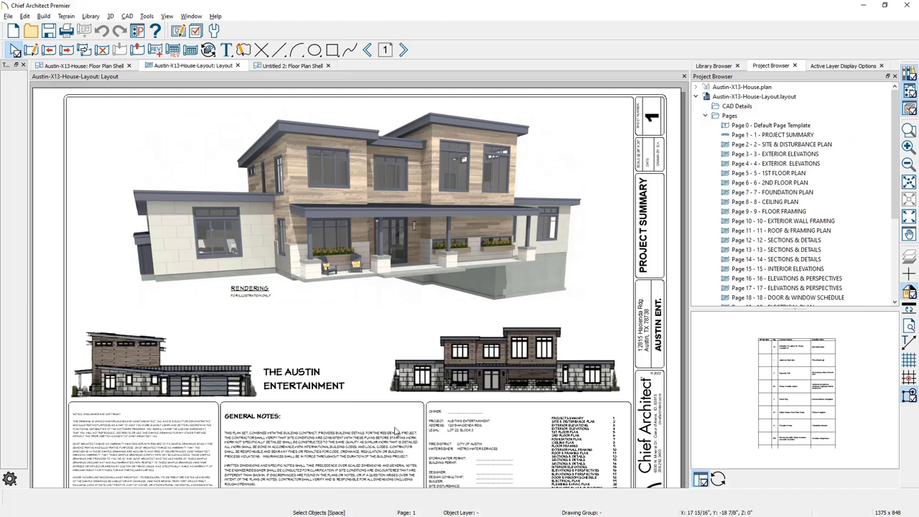
double_click(782, 145)
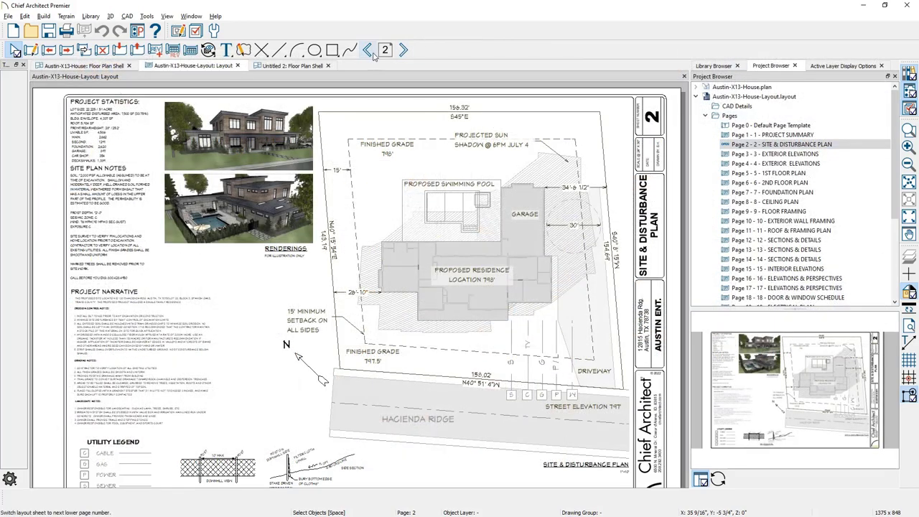
click(385, 51)
text(1)
key(Return)
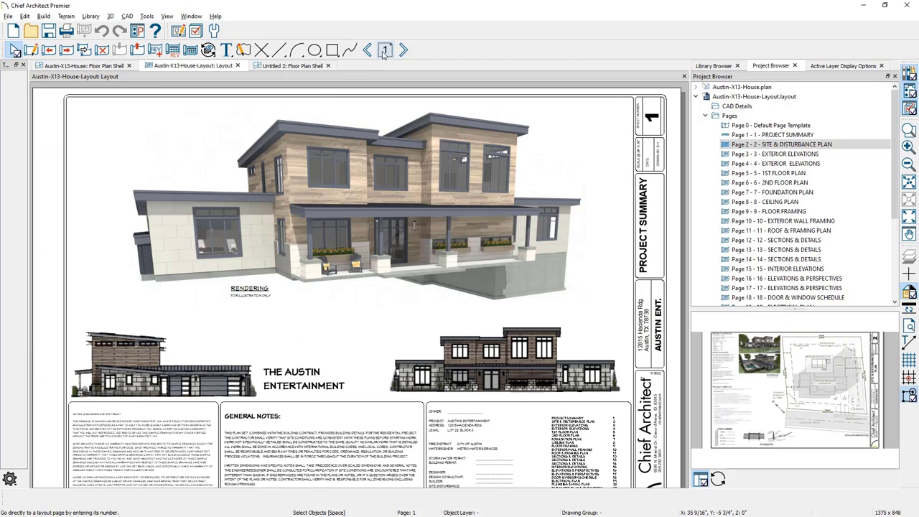
Save the Austin layout as a template named MyTemplateLayout in the Templates folder, accepting the offered deletion options.
click(10, 17)
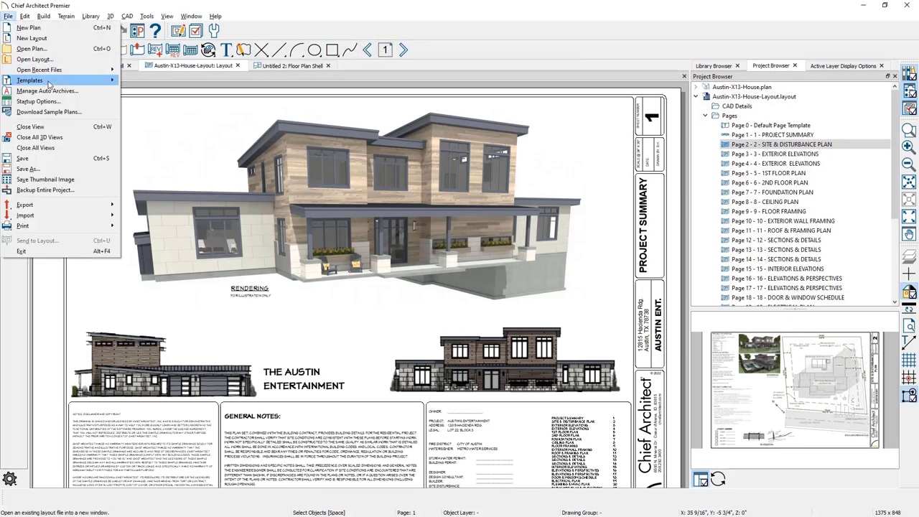
mouse_move(50, 82)
click(179, 104)
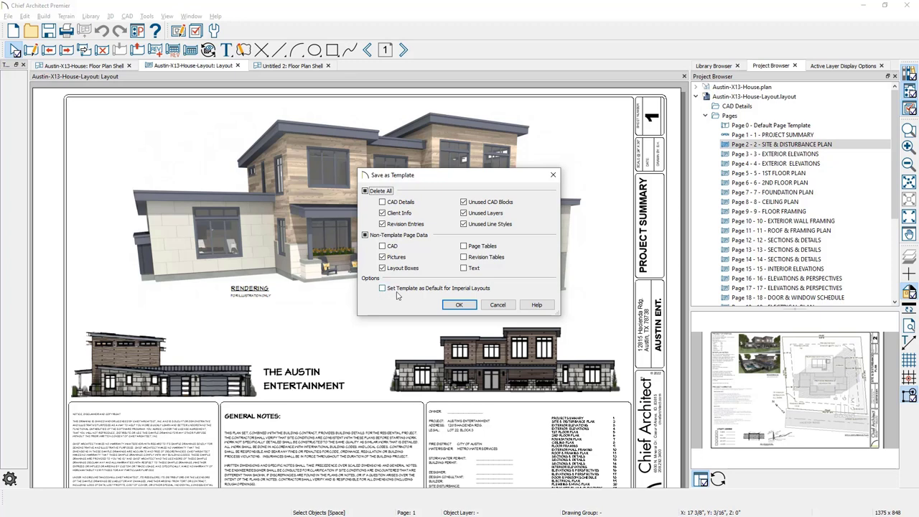
click(457, 305)
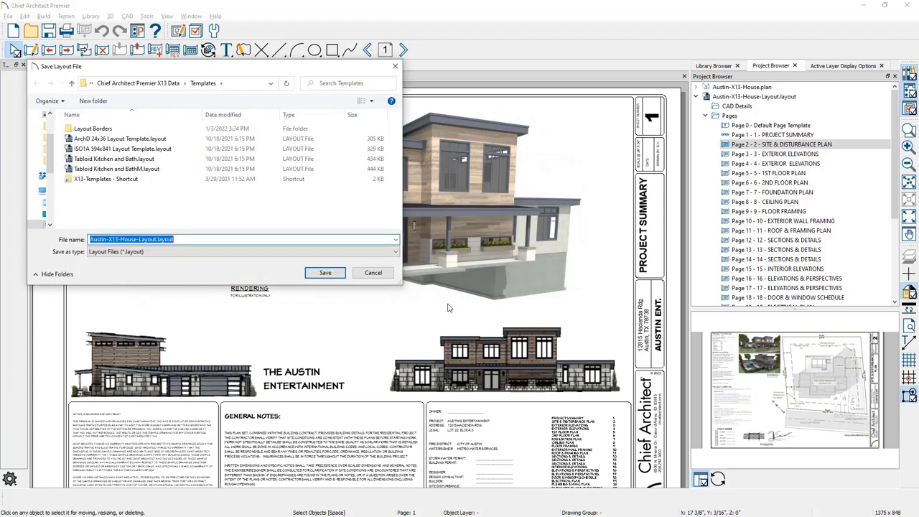
text(My)
key(Down)
key(BackSpace)
key(BackSpace)
key(BackSpace)
key(BackSpace)
key(BackSpace)
key(BackSpace)
key(BackSpace)
key(BackSpace)
key(BackSpace)
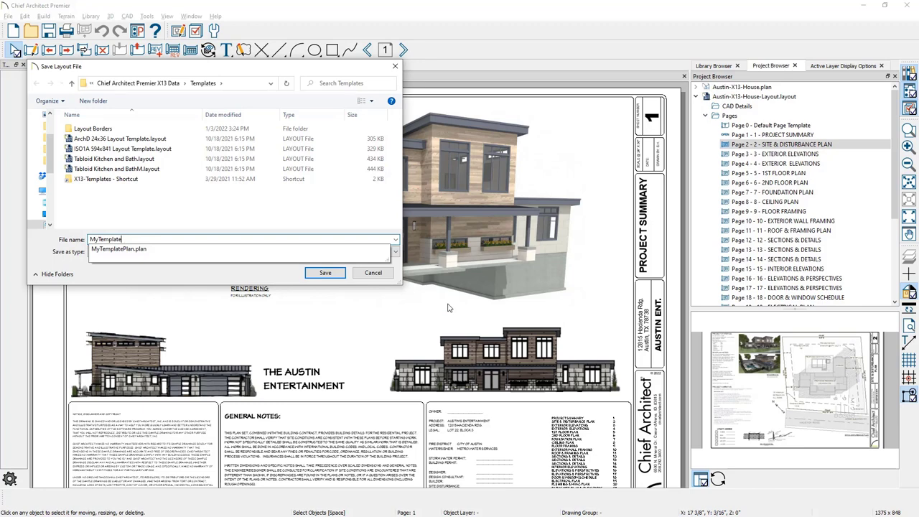
text(Layout)
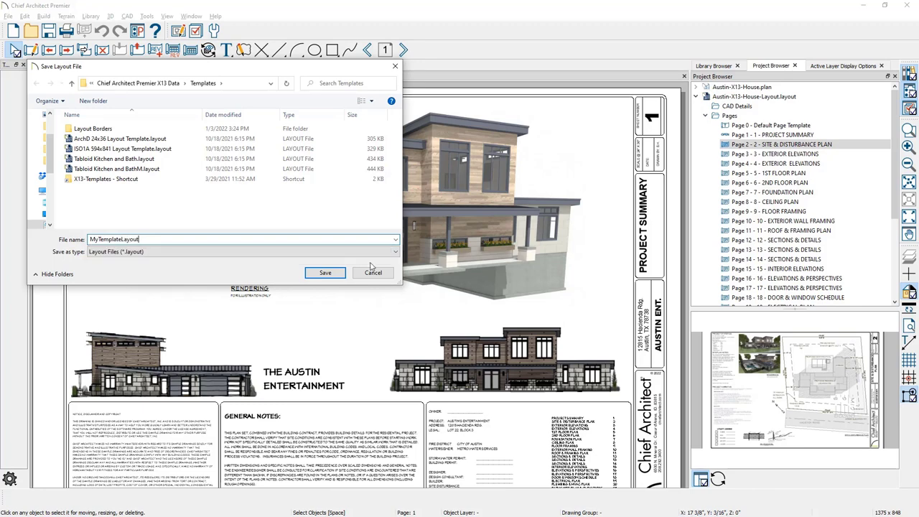
click(338, 274)
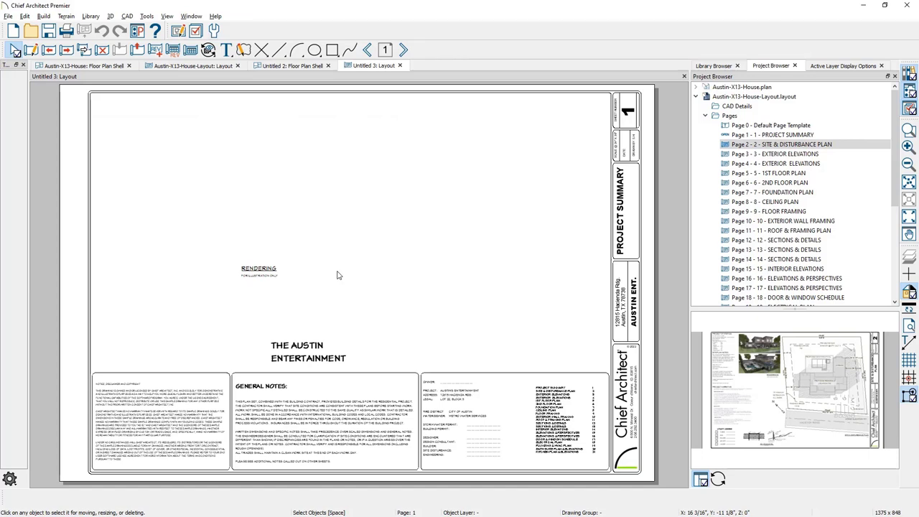
On page 0 of the new layout, change the title block's AUSTIN ENT. text to AUSTIN SAMPLE, reposition it within its box, and return to page 1.
click(367, 50)
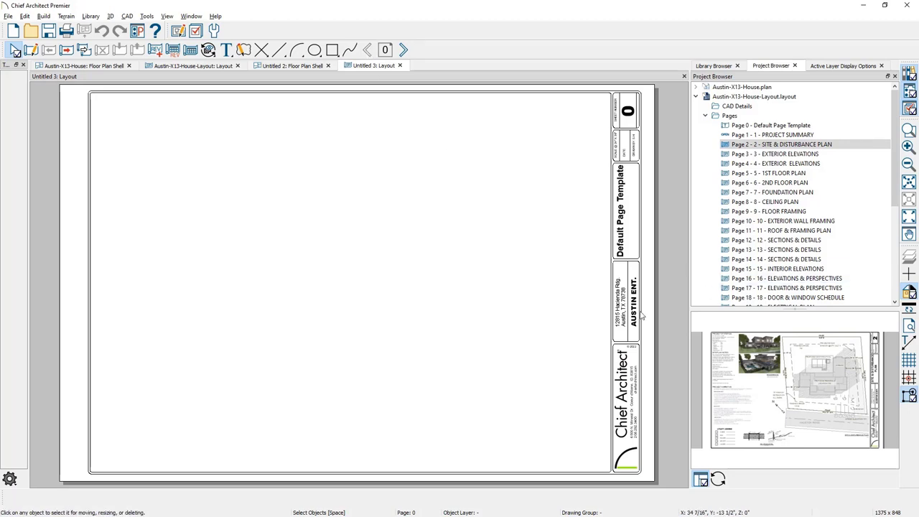
double_click(633, 316)
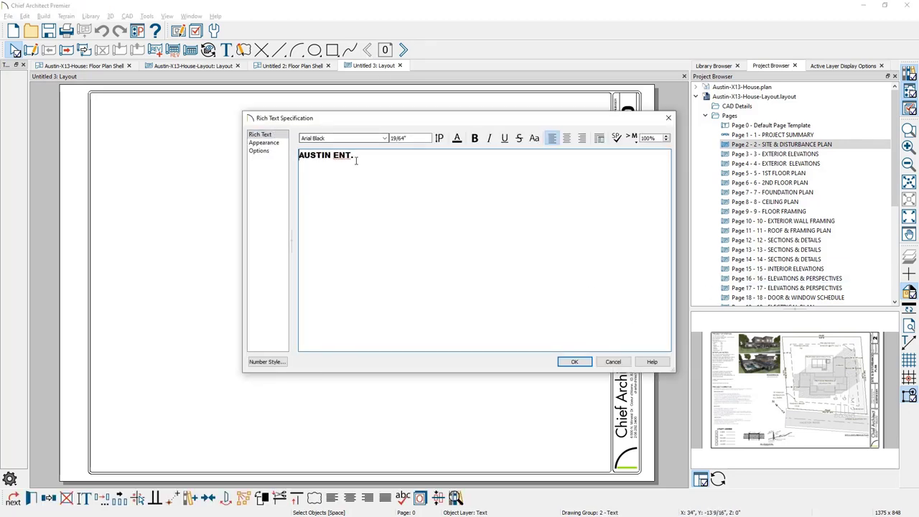
double_click(343, 155)
text(SAMPLE)
key(Delete)
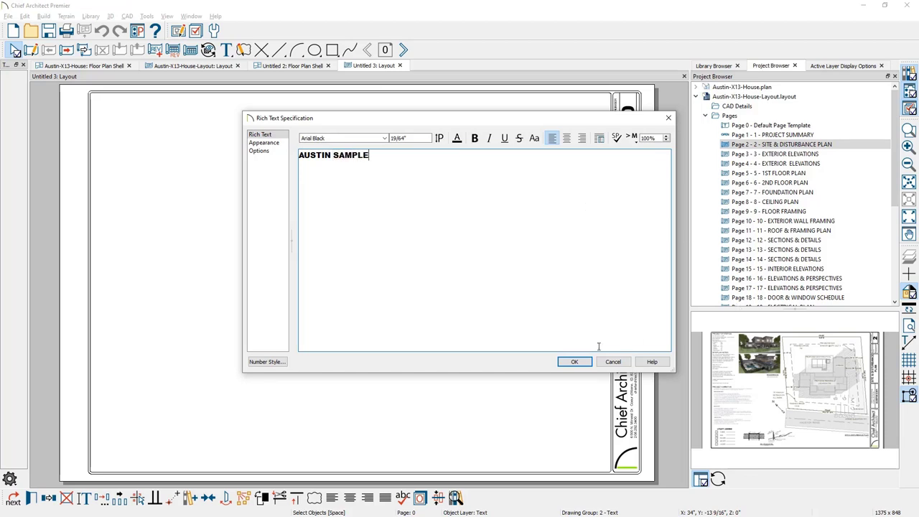
click(578, 363)
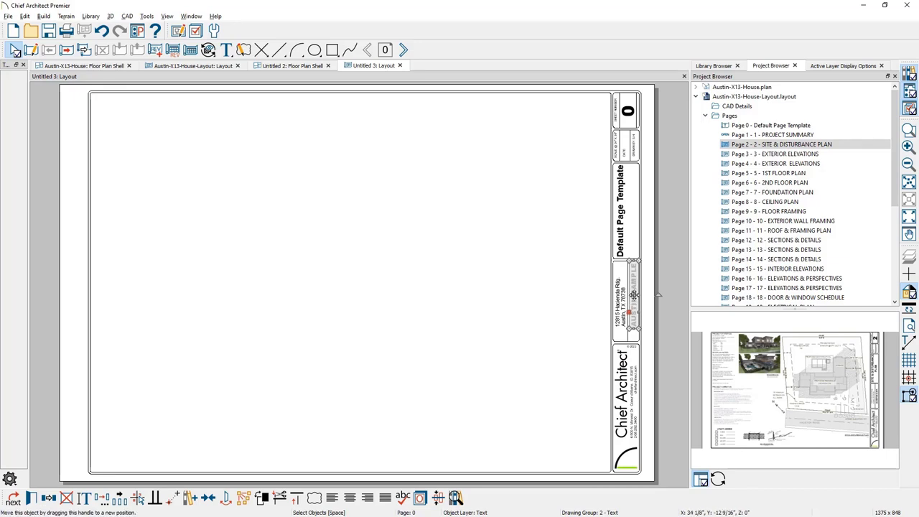
drag(634, 294, 632, 298)
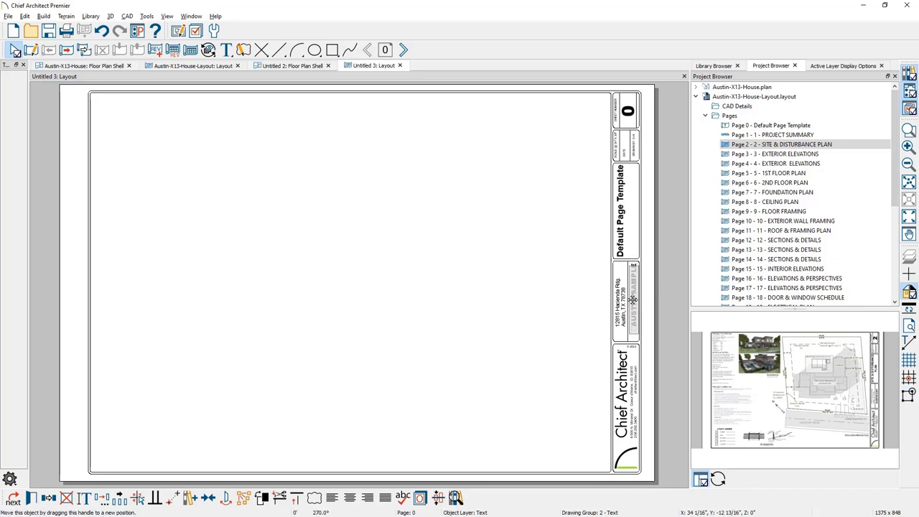
click(402, 50)
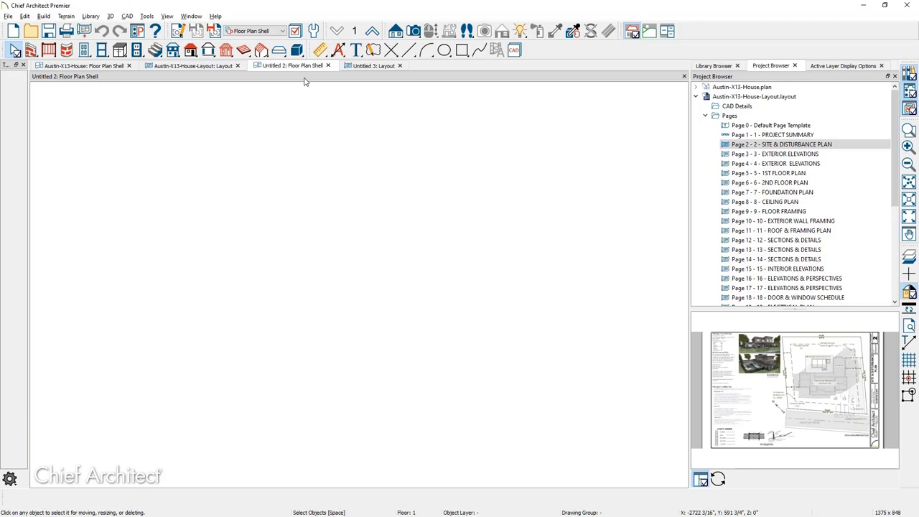
Start saving the untitled plan and create a folder named Austin-Project inside Plans-D-drive.
click(9, 16)
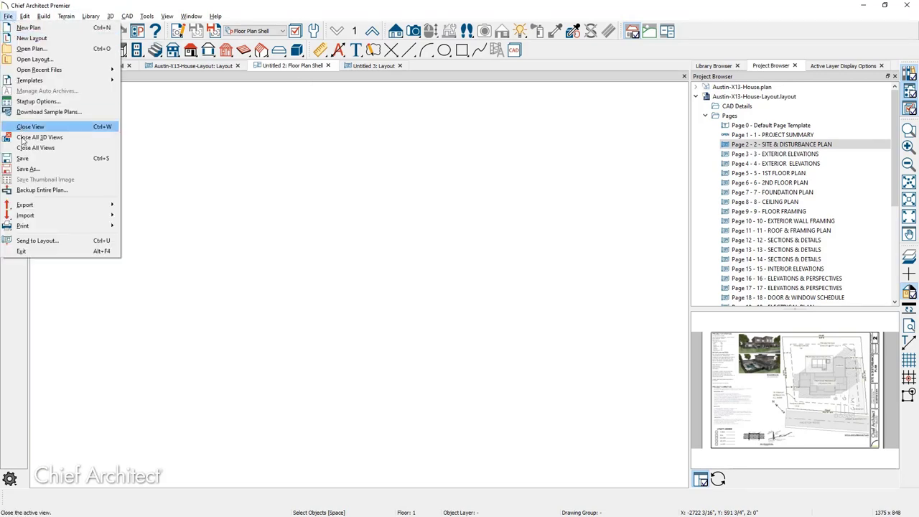
click(30, 161)
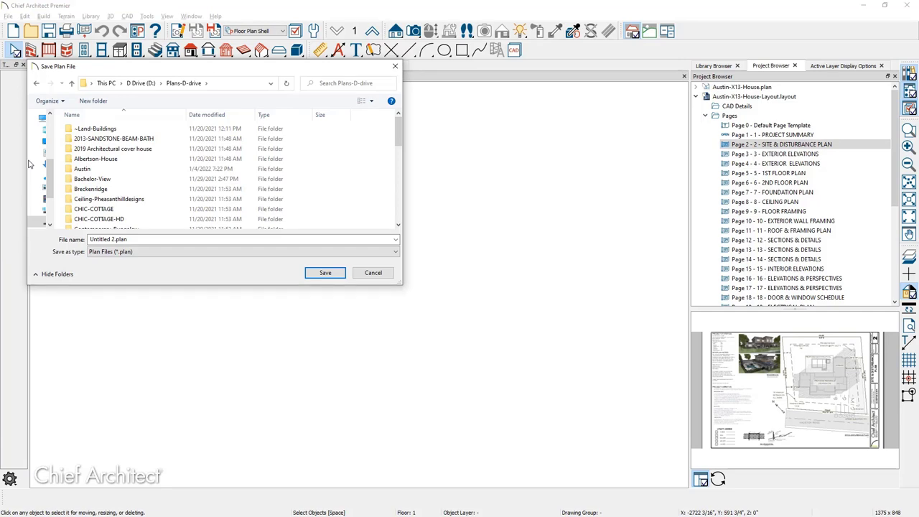
click(92, 101)
text(Austin)
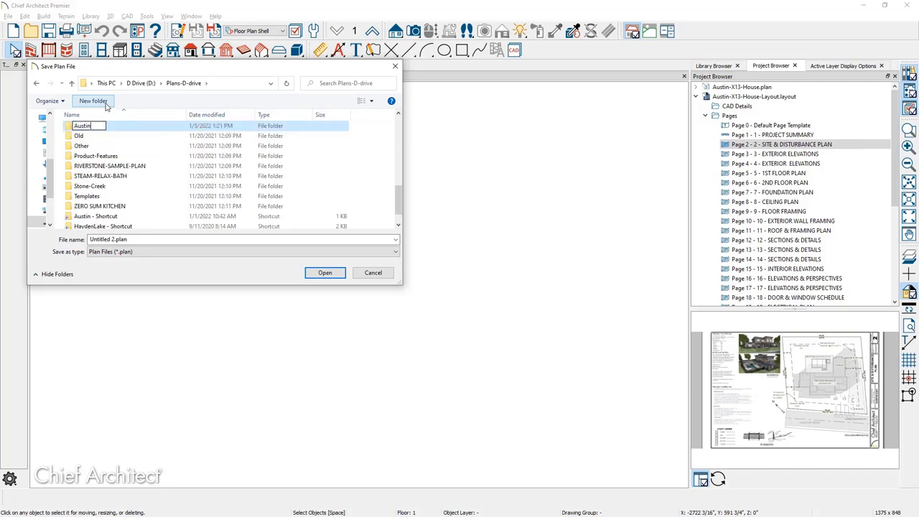
text(-Project)
key(Return)
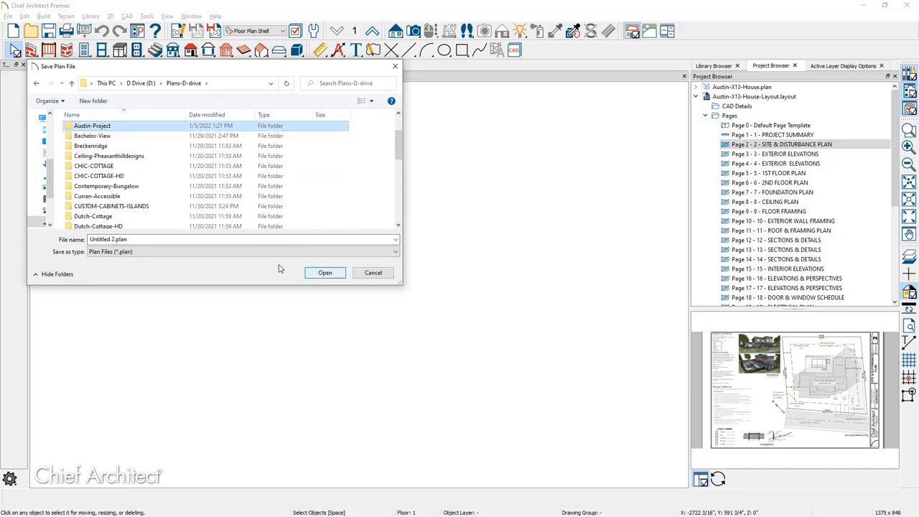
Save the plan in the Austin-Project folder with the file name The-Austin-Plan.
double_click(113, 130)
drag(129, 239, 75, 246)
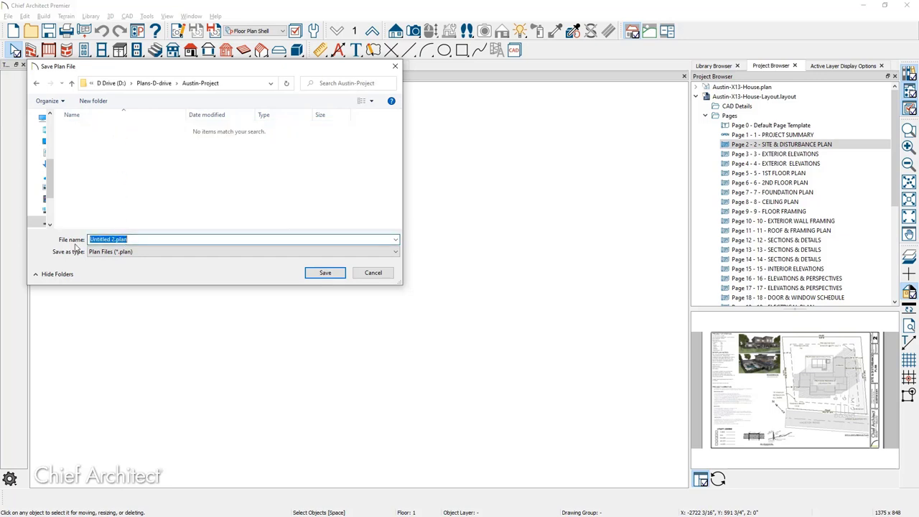
text(The-Austin-Plan)
click(342, 270)
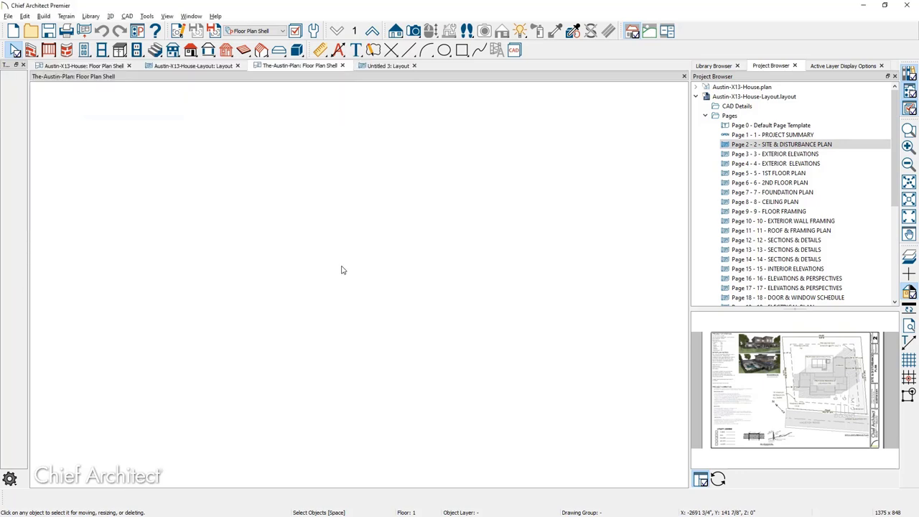
Save the untitled layout in the Austin-Project folder with the file name The-Austin-Layout.
click(388, 65)
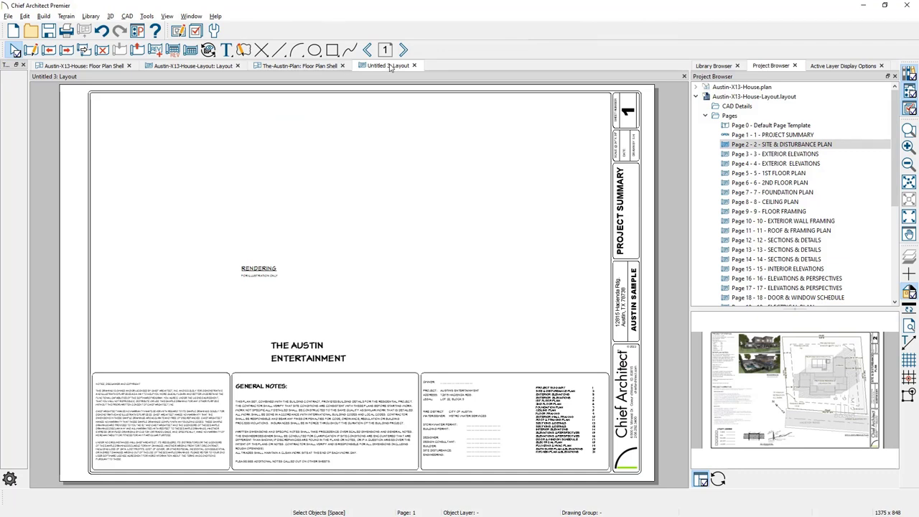
click(8, 16)
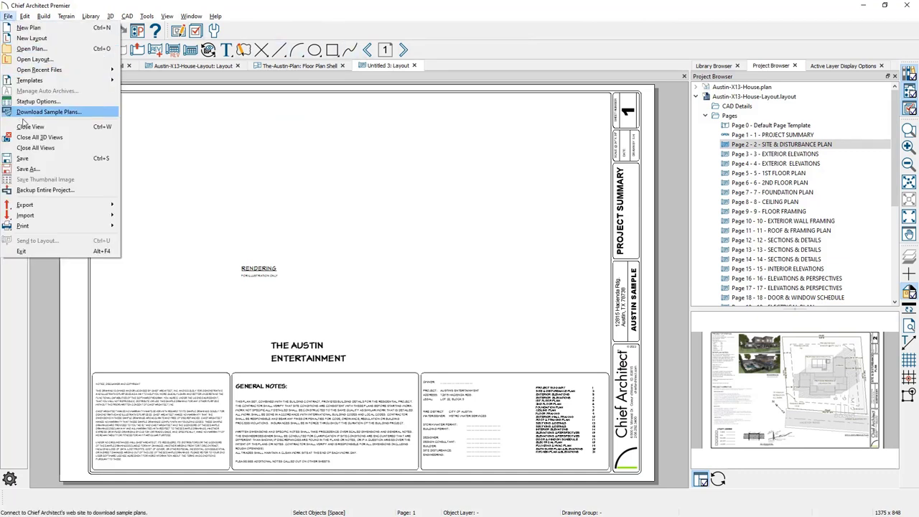
click(29, 159)
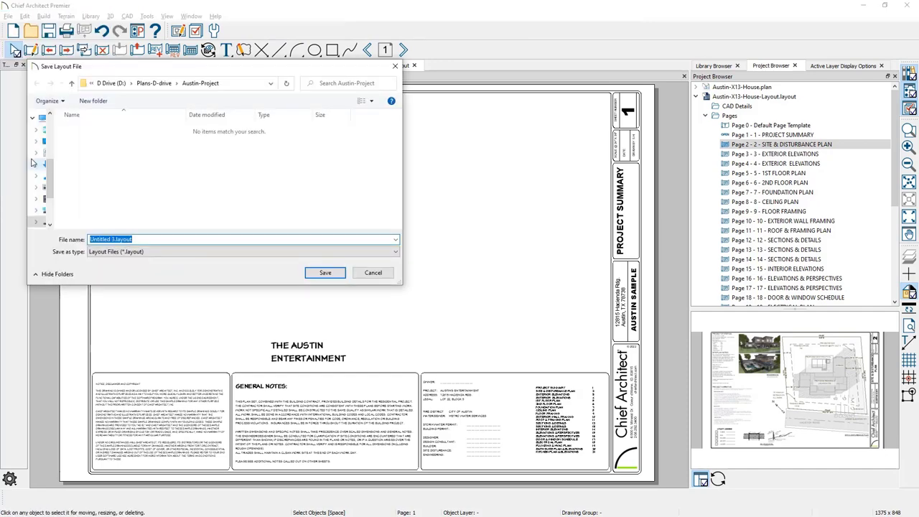
text(The)
key(Down)
key(BackSpace)
key(BackSpace)
key(BackSpace)
key(BackSpace)
key(BackSpace)
key(BackSpace)
key(BackSpace)
key(BackSpace)
key(BackSpace)
text(Layout)
click(325, 273)
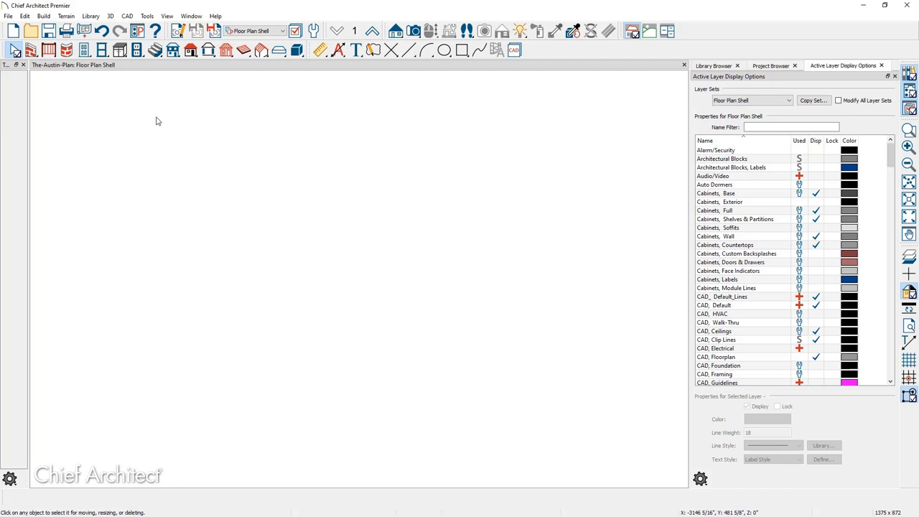
In the default settings of The-Austin-Plan, raise the 1st floor ceiling by 12 inches to 121 1/8".
click(315, 32)
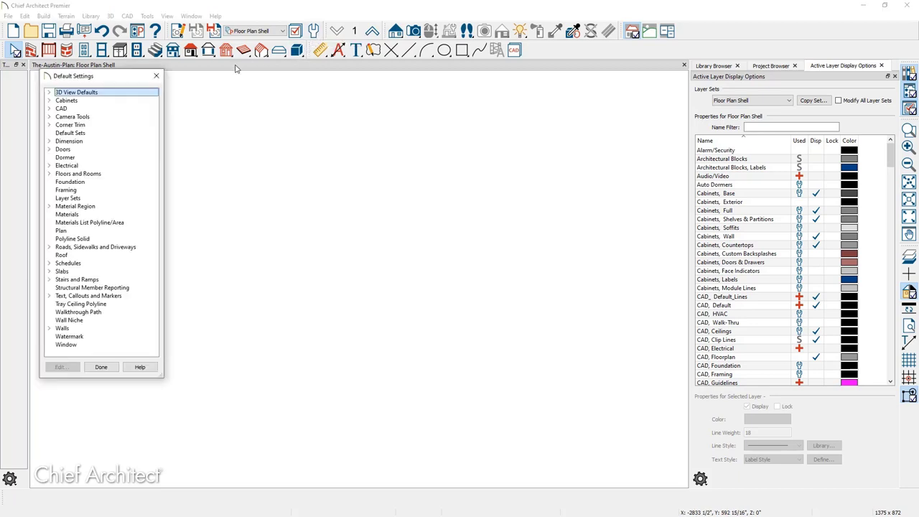
click(51, 175)
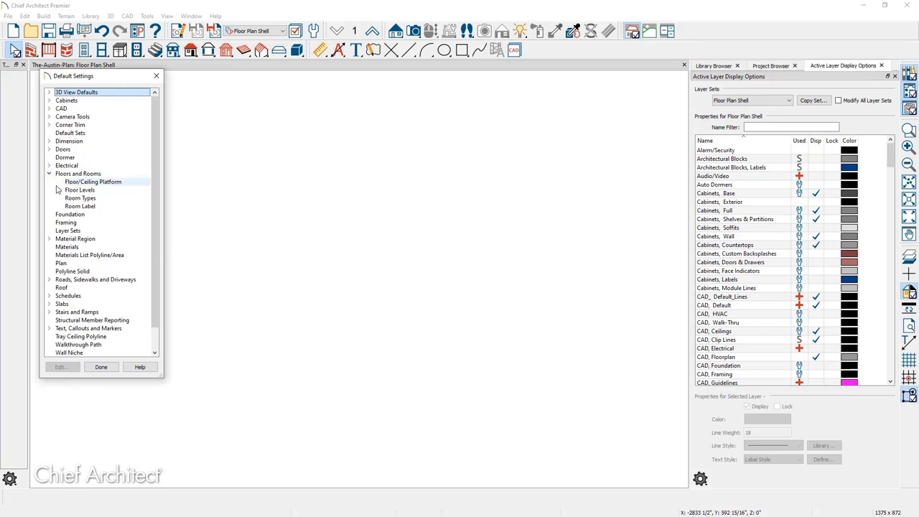
click(59, 191)
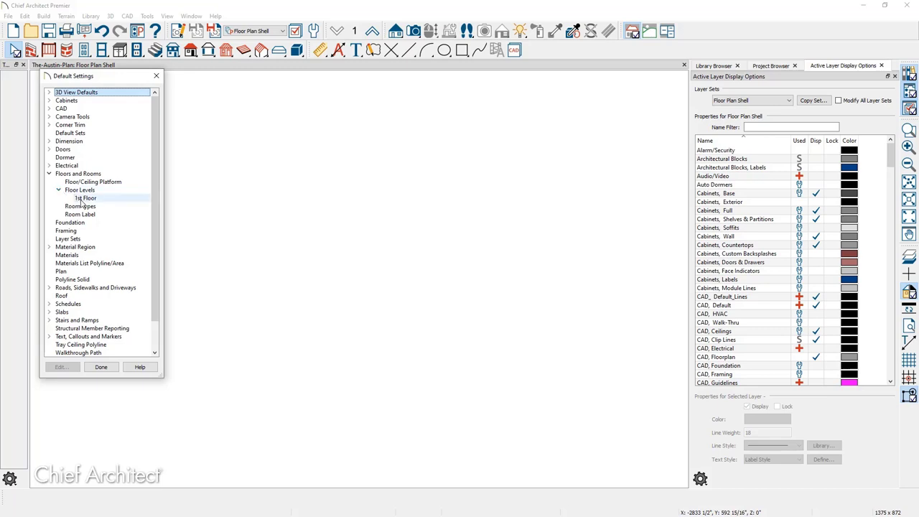
double_click(84, 198)
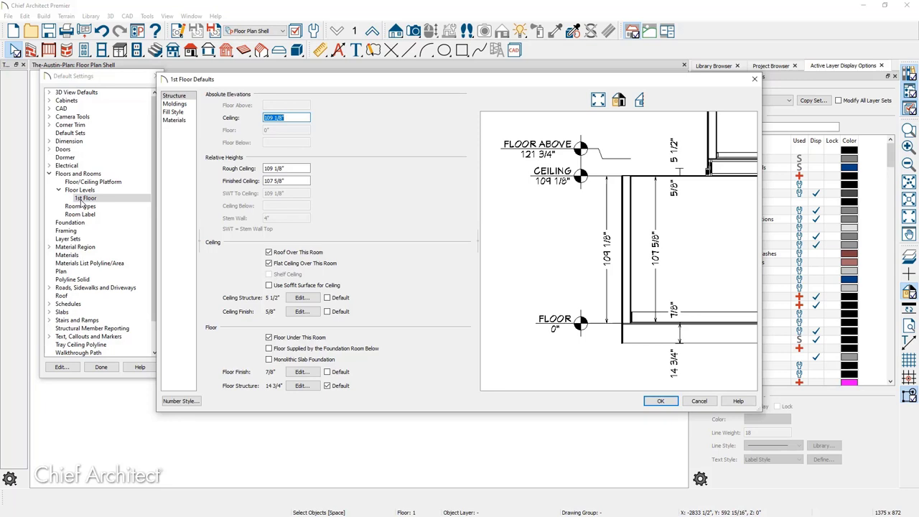
click(292, 121)
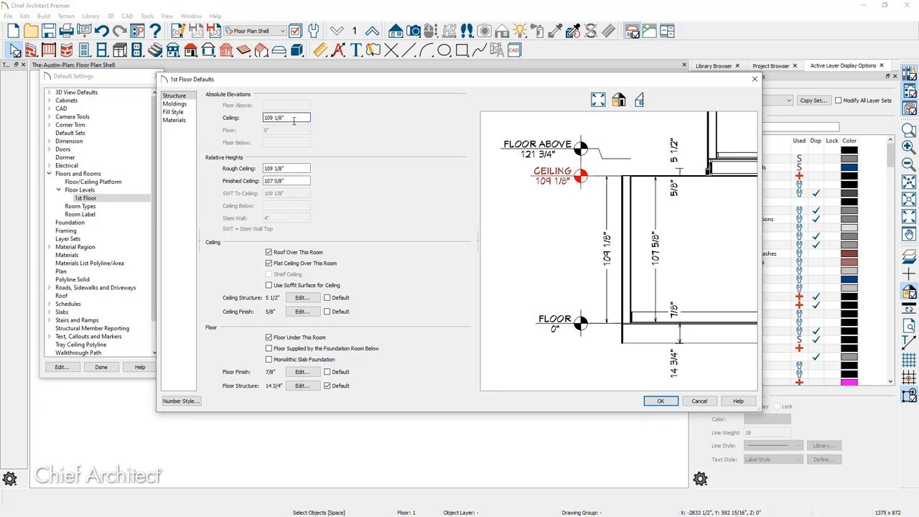
text(+12)
key(Tab)
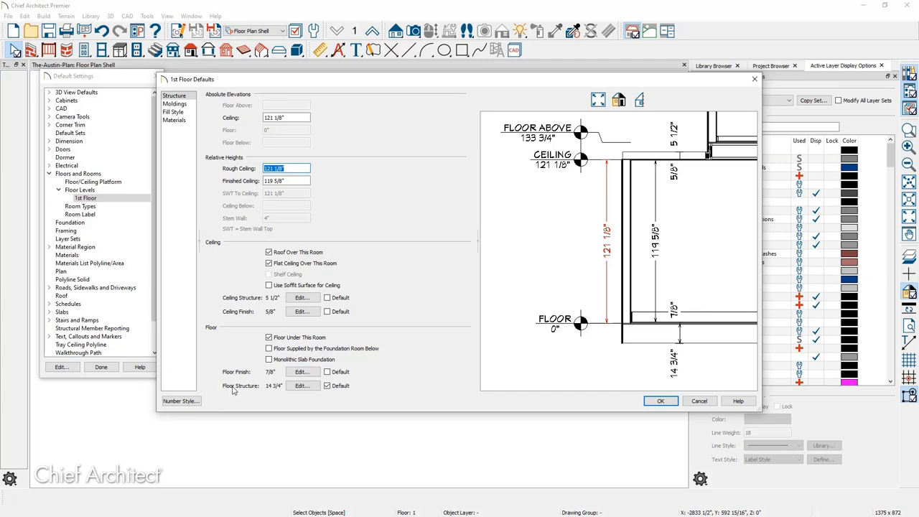
Inspect the 1st floor's floor structure layers without changing them, and accept the 1st floor defaults.
click(300, 385)
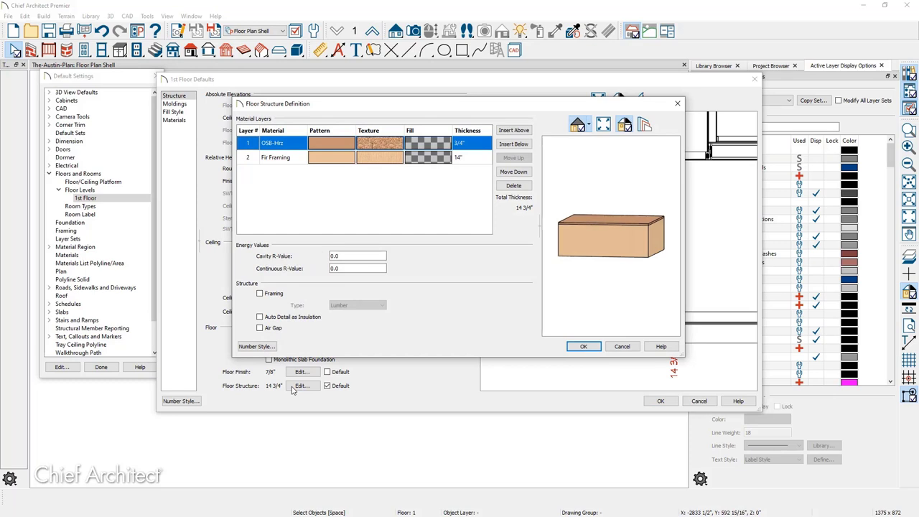
click(612, 346)
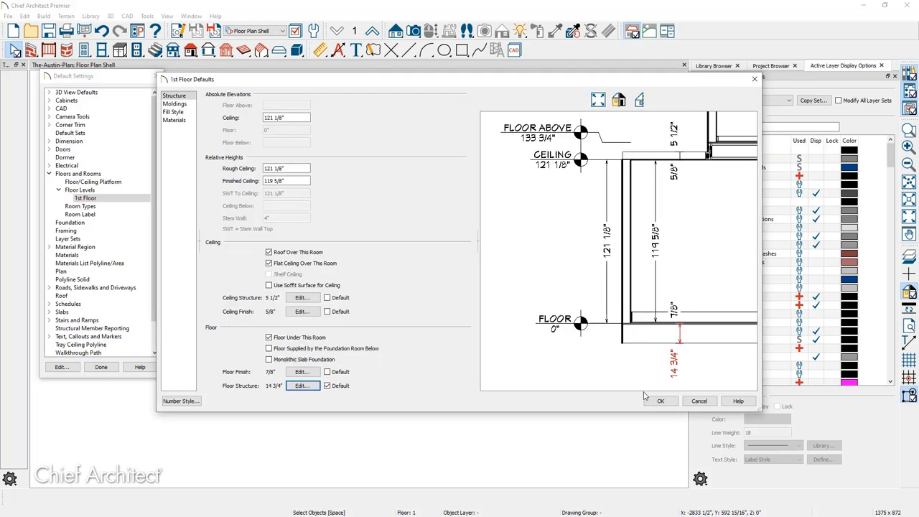
click(660, 400)
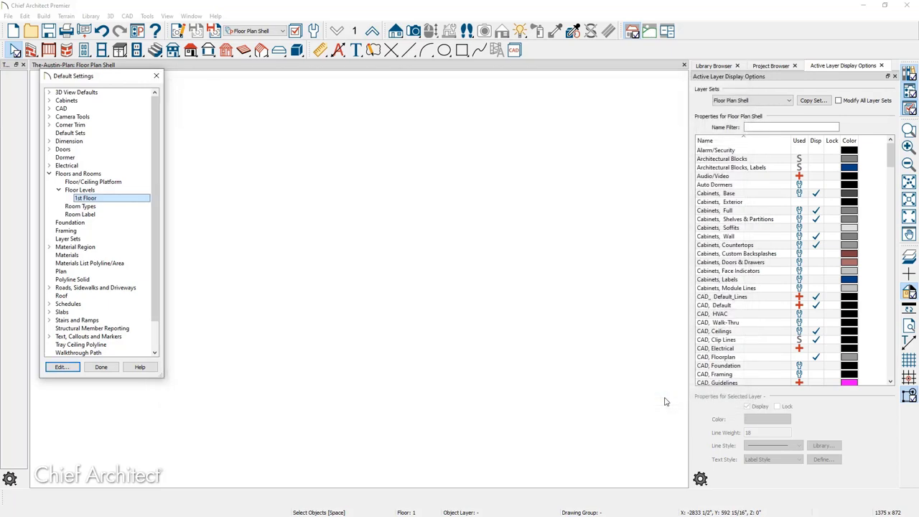
Set the default roof pitch to 1 in 12 and close the default settings.
double_click(53, 295)
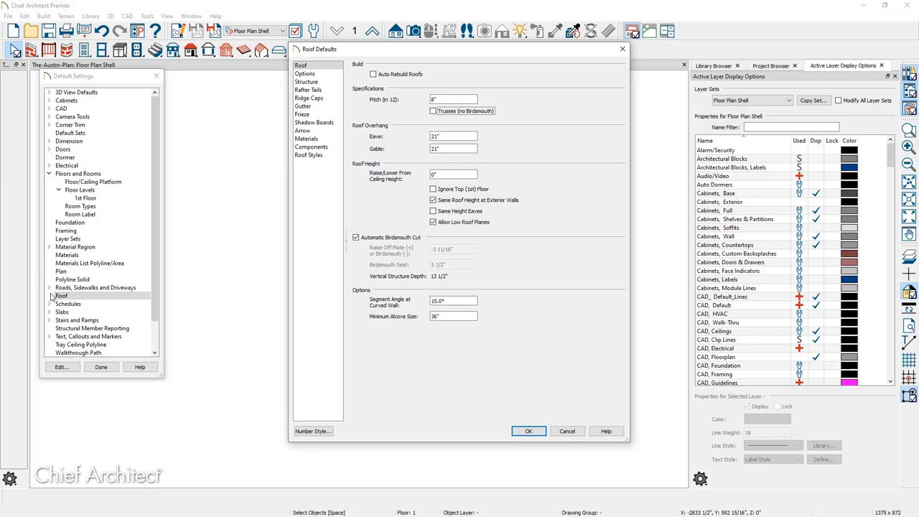
double_click(442, 101)
text(1)
key(Tab)
click(528, 431)
click(114, 367)
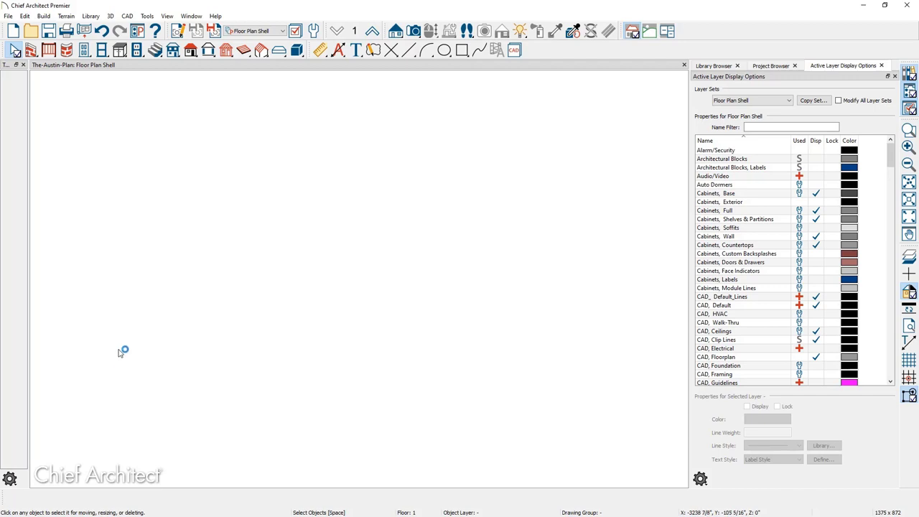
Generate room boxes with the Space Planning Assistant for a one-floor house with a 3-car first garage, keeping the suggested rooms.
click(149, 16)
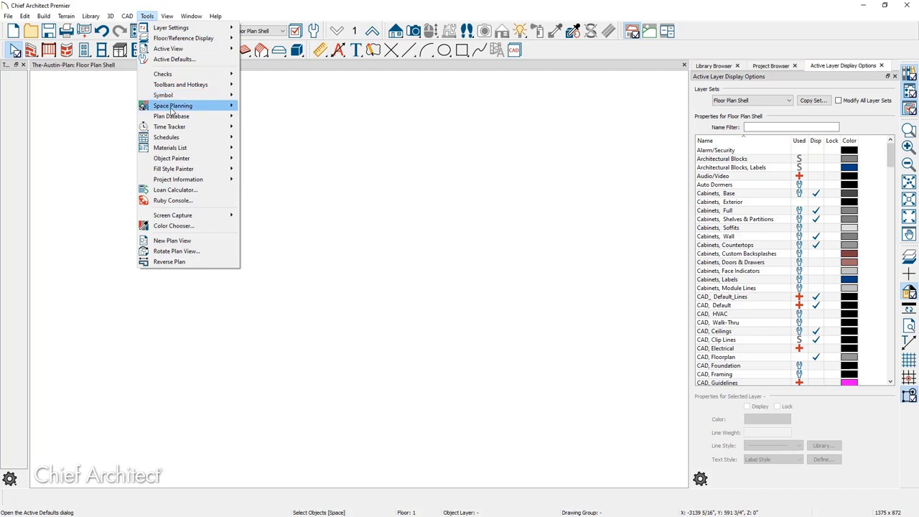
mouse_move(172, 109)
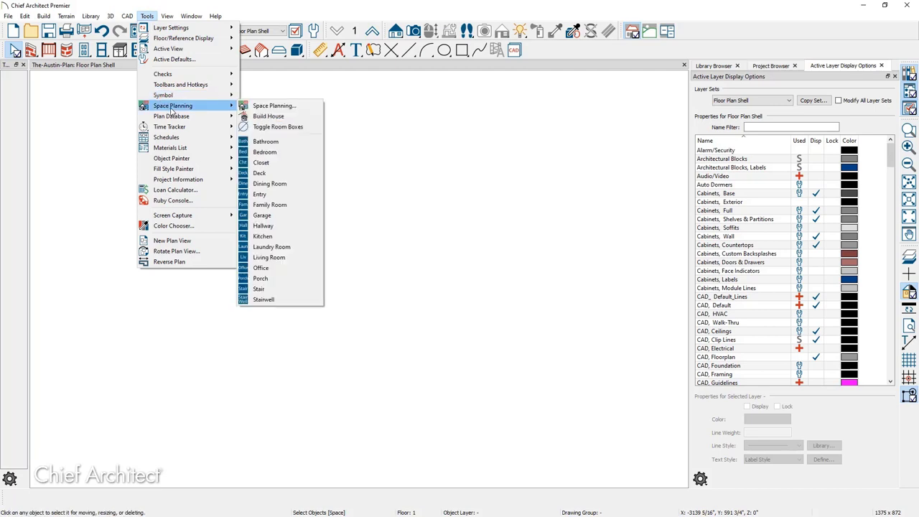
click(298, 107)
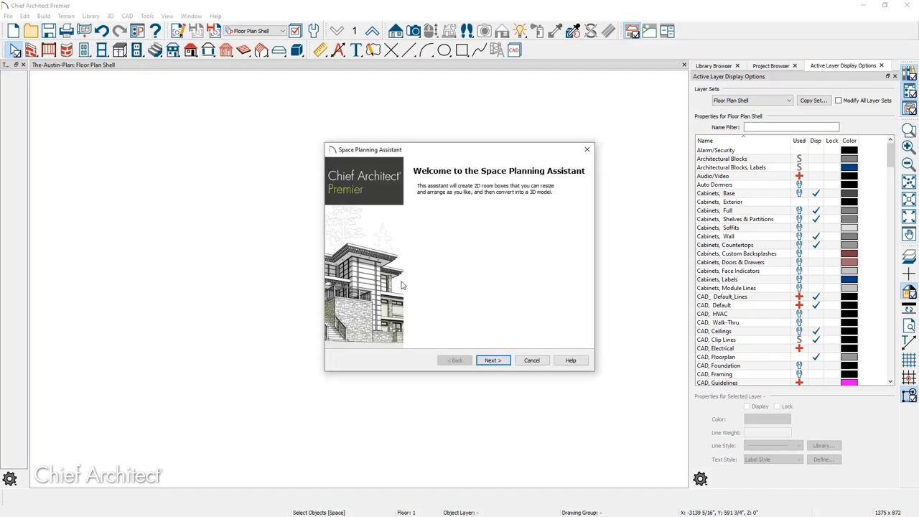
click(491, 360)
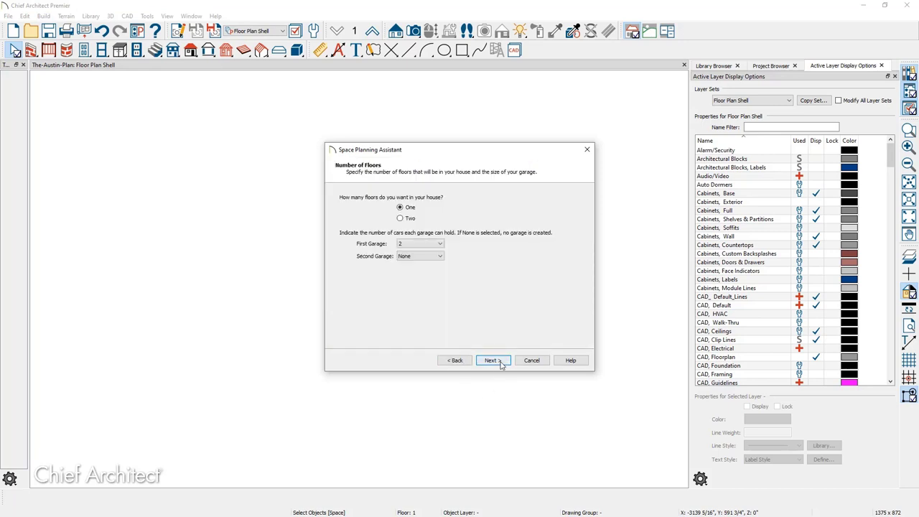
click(440, 245)
click(431, 277)
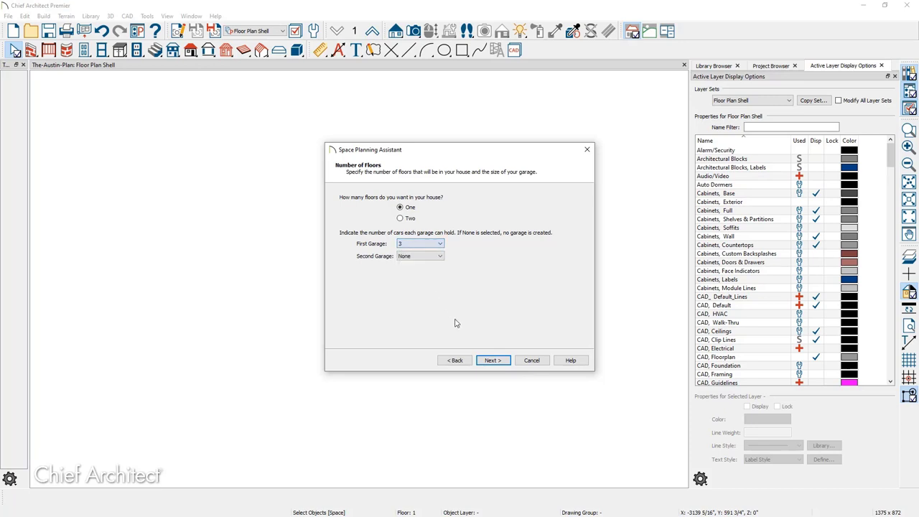
click(491, 360)
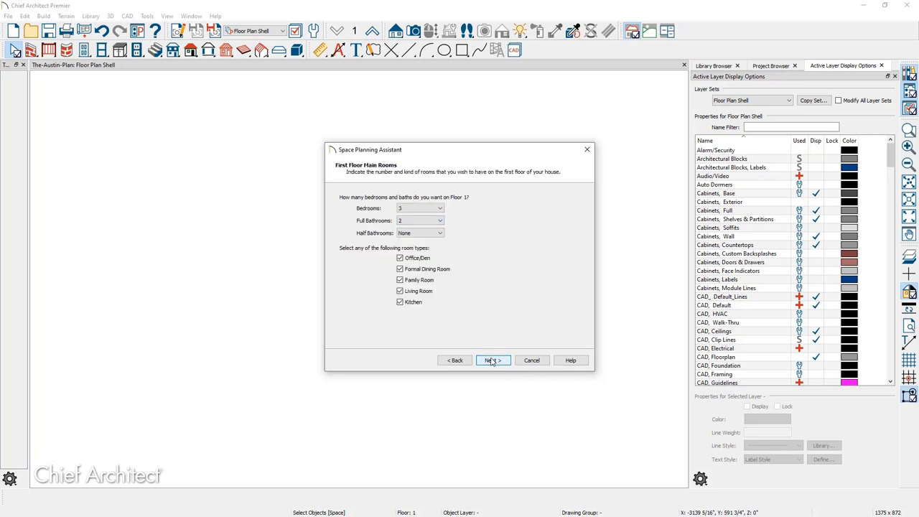
click(491, 360)
click(491, 360)
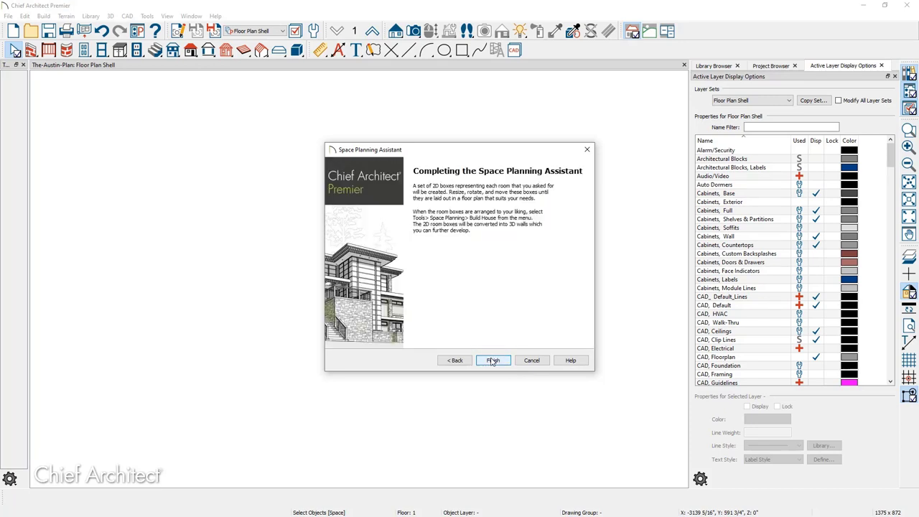
click(492, 301)
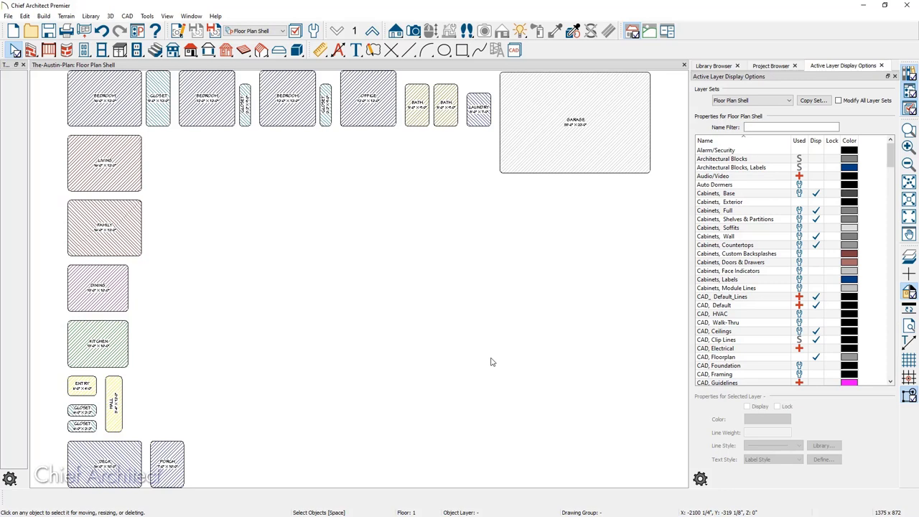
Add an extra closet room box and a dining room box in the open area beside the living and family boxes.
click(147, 16)
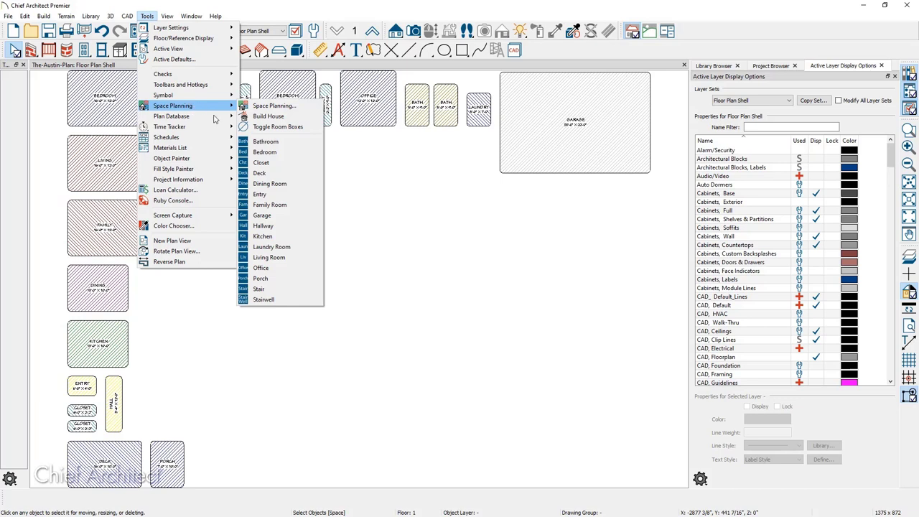
click(288, 165)
click(280, 195)
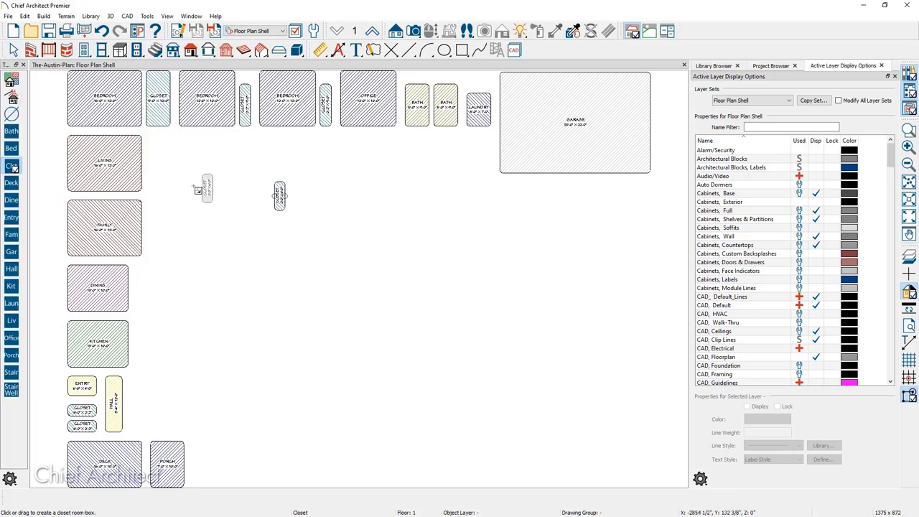
click(13, 202)
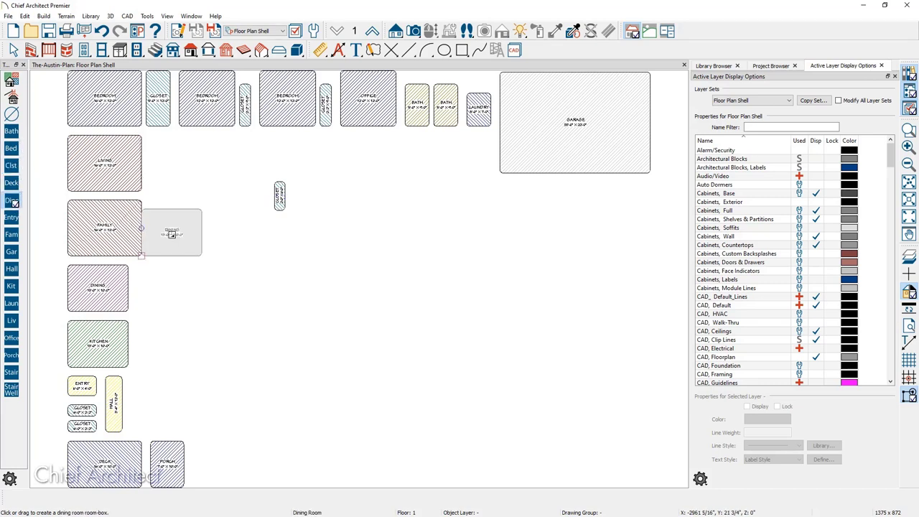
click(194, 240)
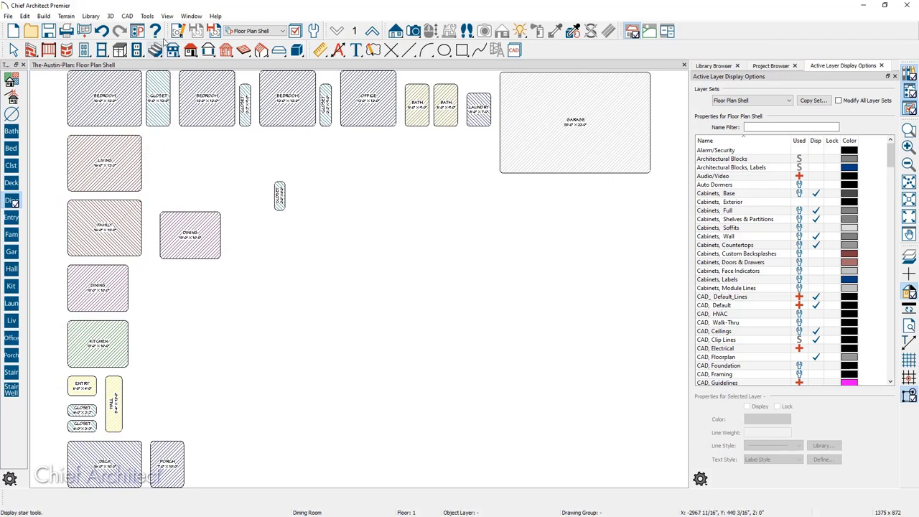
Convert the room boxes into walls with Build House, and undo everything back to the empty plan.
click(146, 16)
mouse_move(176, 105)
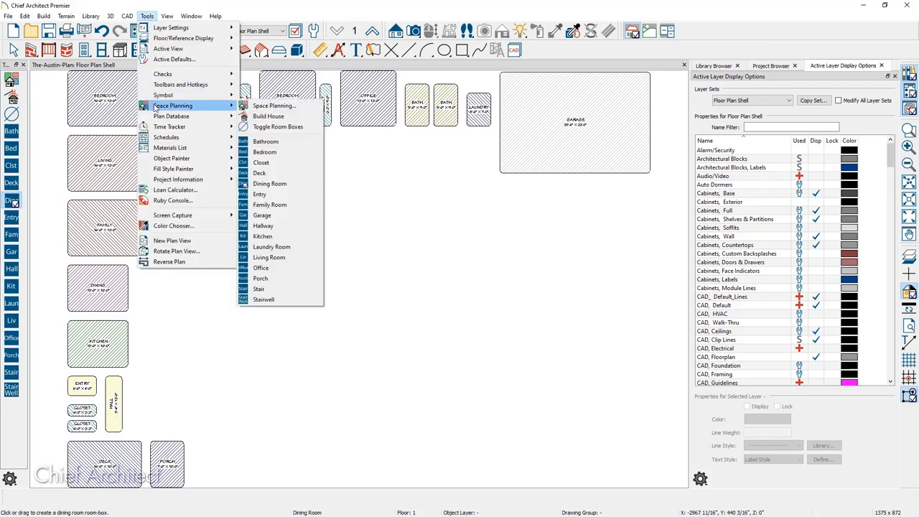
click(277, 117)
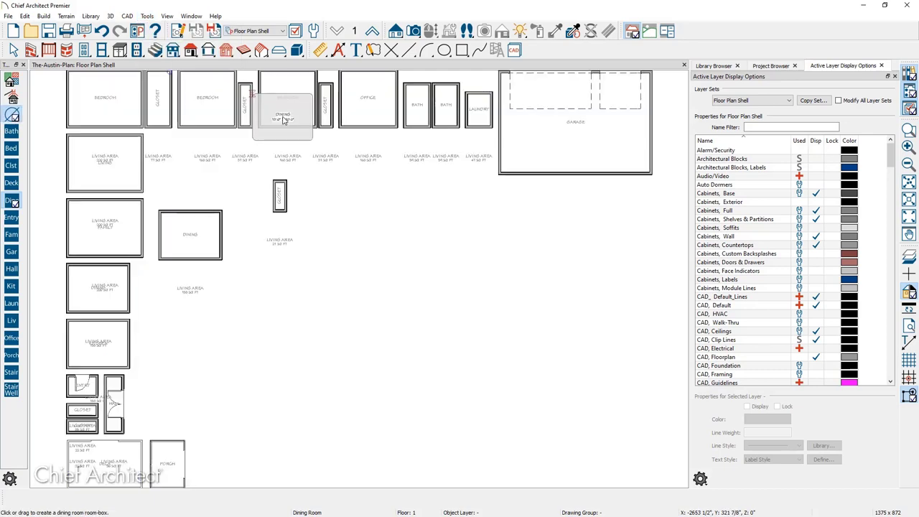
key(Escape)
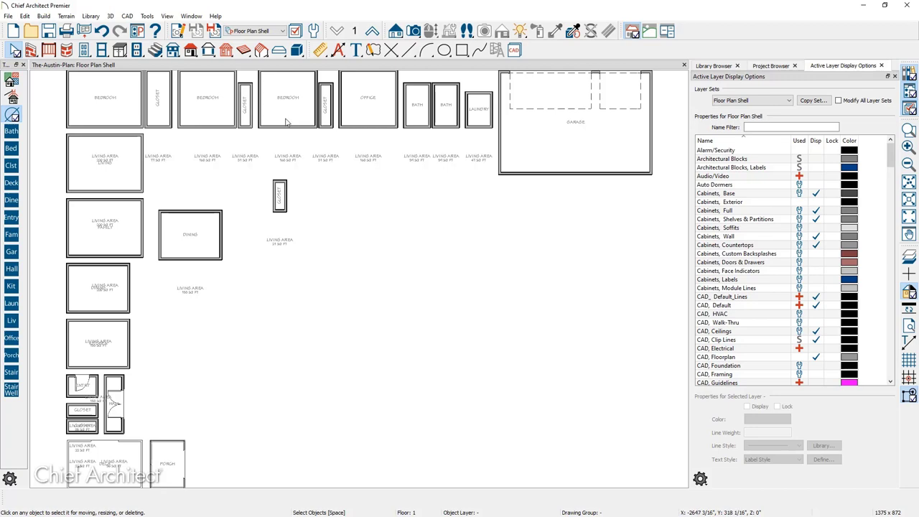
click(108, 36)
click(108, 37)
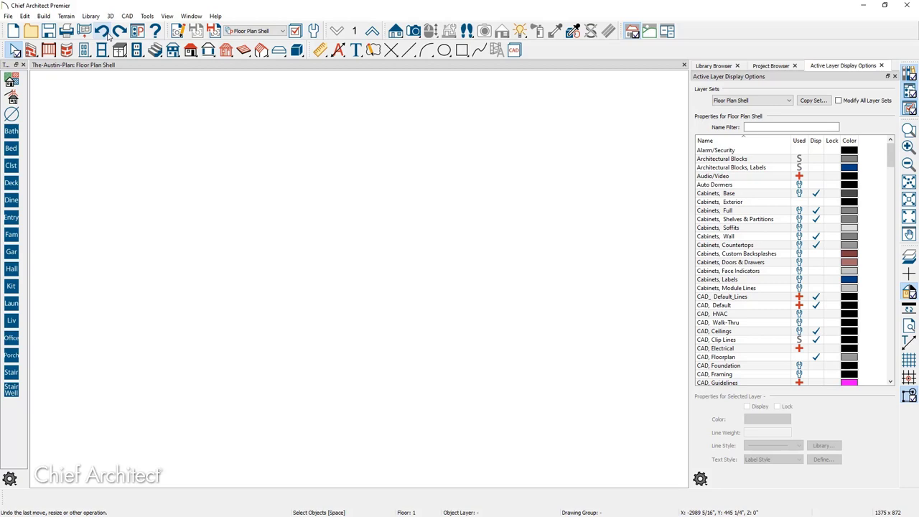
Open the recent file Space-Planning.plan from the Plans-D-drive Templates folder and examine its kitchen, living and office boxes.
click(8, 16)
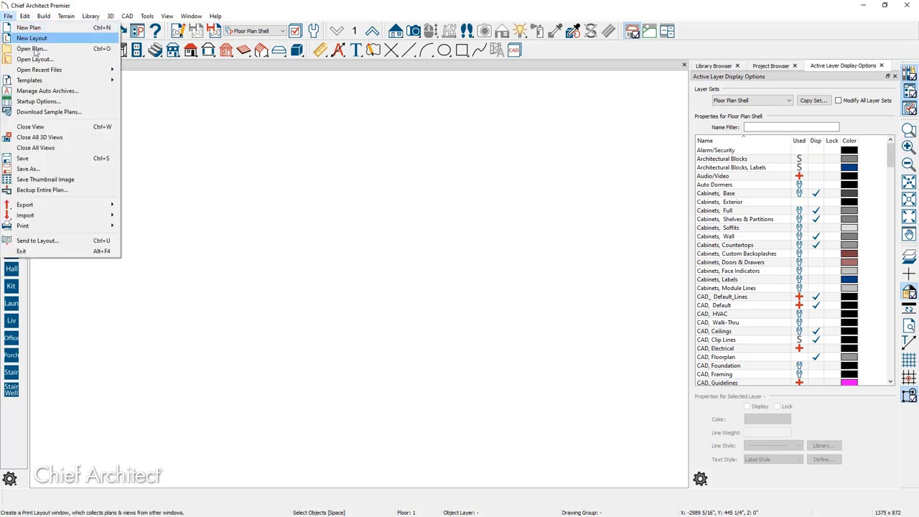
mouse_move(100, 70)
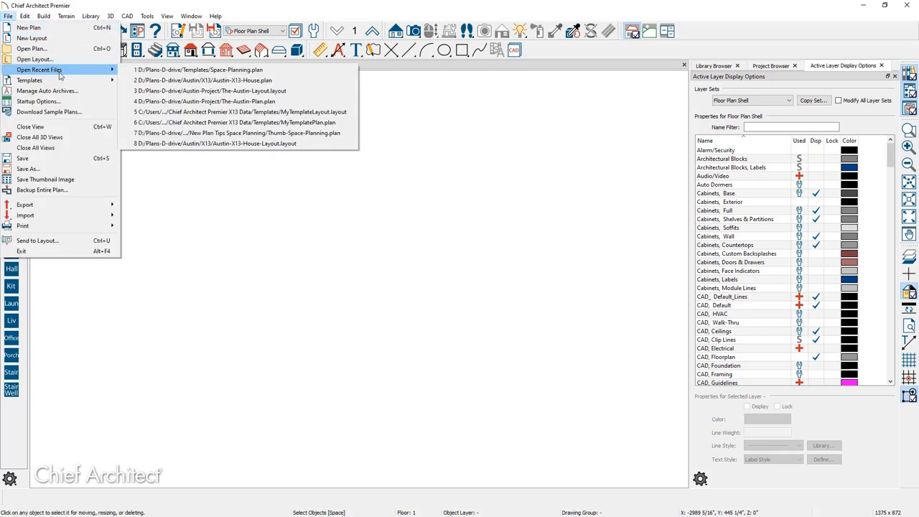
click(226, 71)
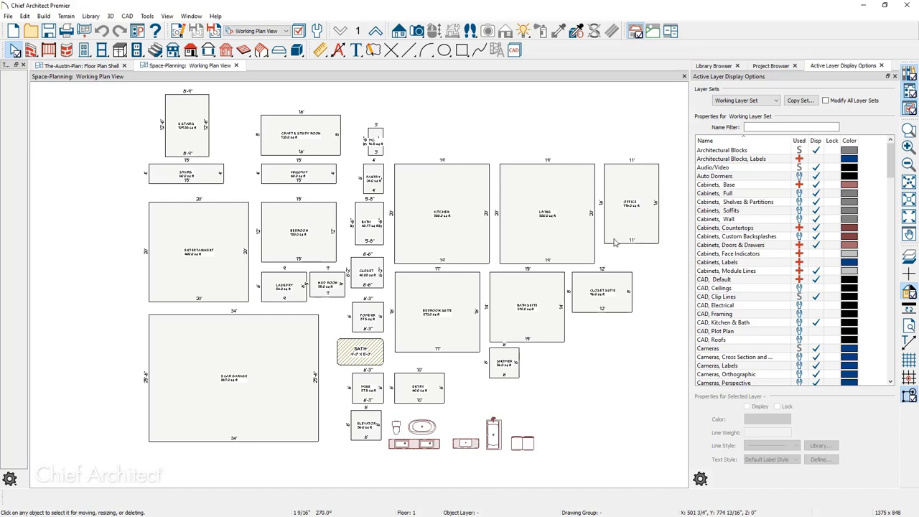
scroll(620, 239, up, 2)
scroll(620, 239, up, 2)
middle_drag(564, 226, 490, 338)
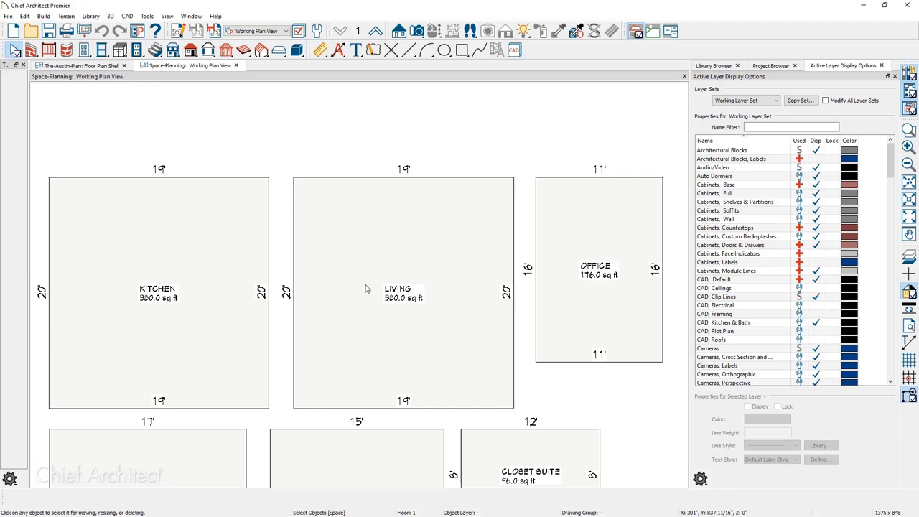
Examine the kitchen box's line style, fill style, label text and user-defined label macros without changing them.
double_click(269, 261)
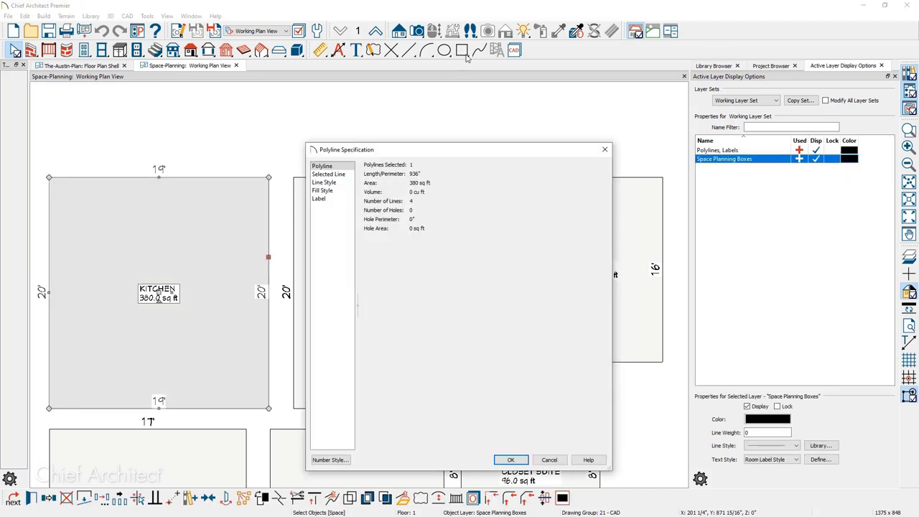
click(323, 183)
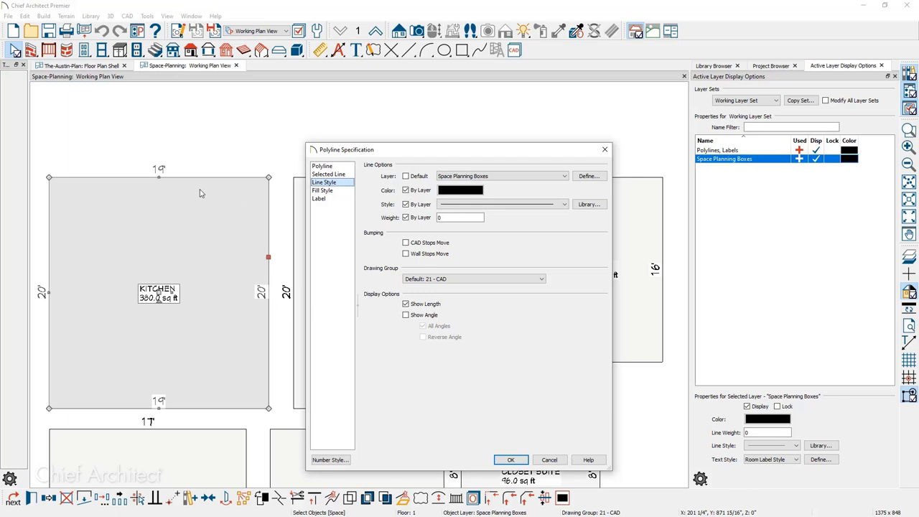
click(321, 190)
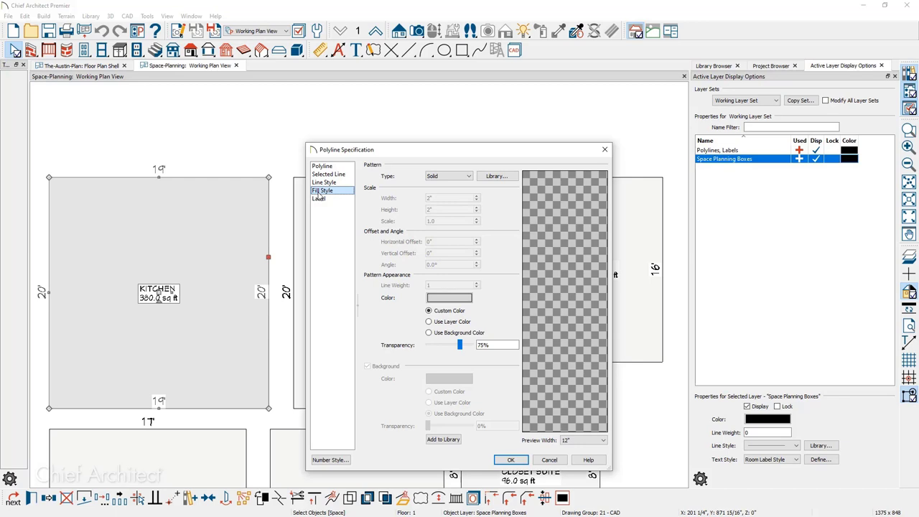
click(326, 199)
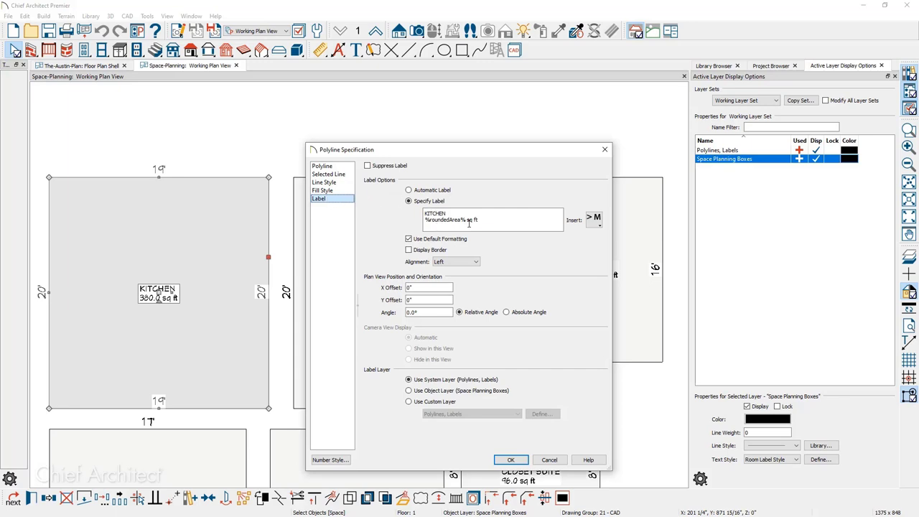
click(594, 220)
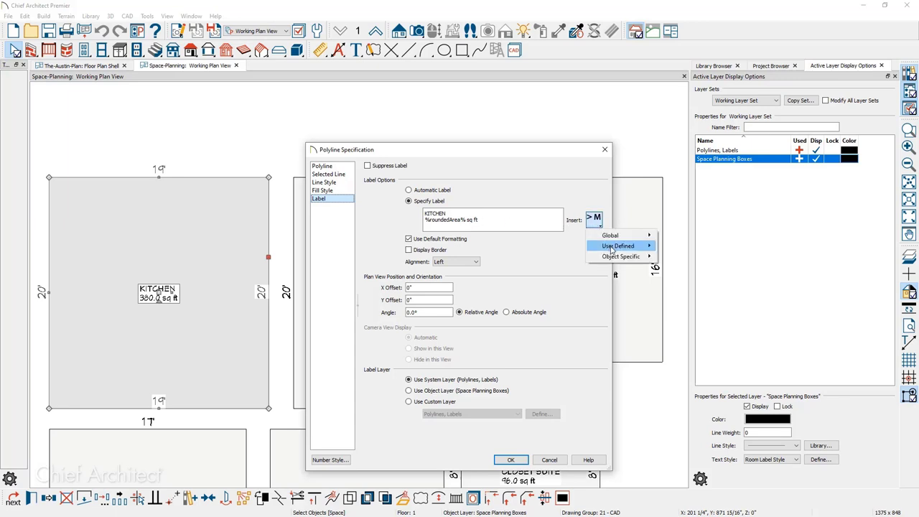
mouse_move(611, 248)
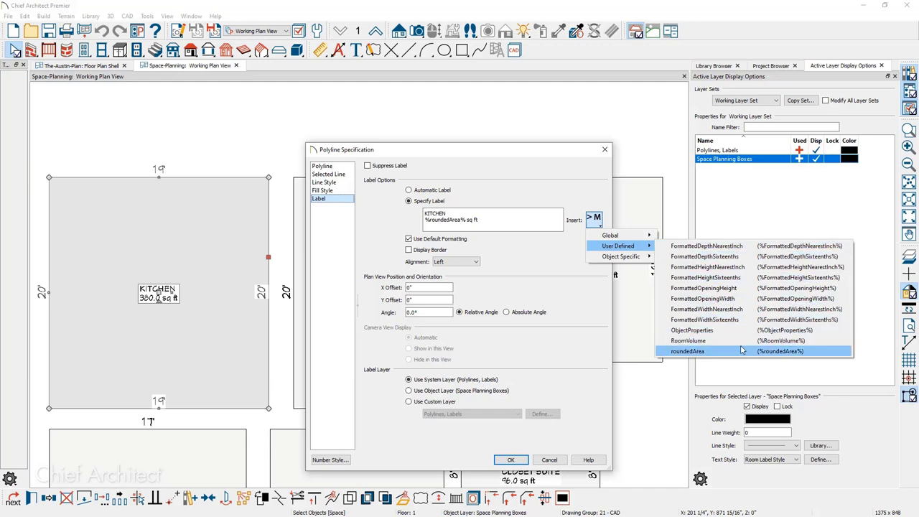
click(605, 149)
Copy all the room boxes and bath fixtures from the Space-Planning plan into The-Austin-Plan.
scroll(605, 170, down, 1)
scroll(605, 172, down, 4)
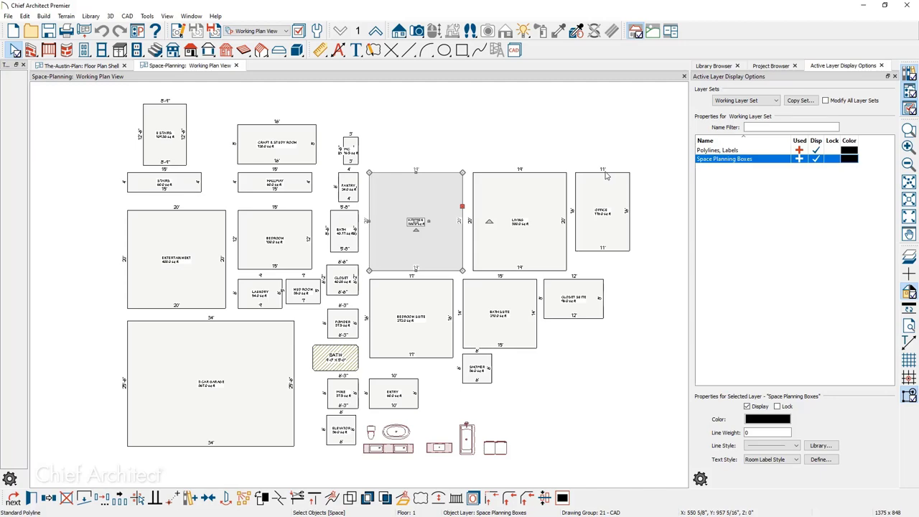
scroll(313, 391, up, 3)
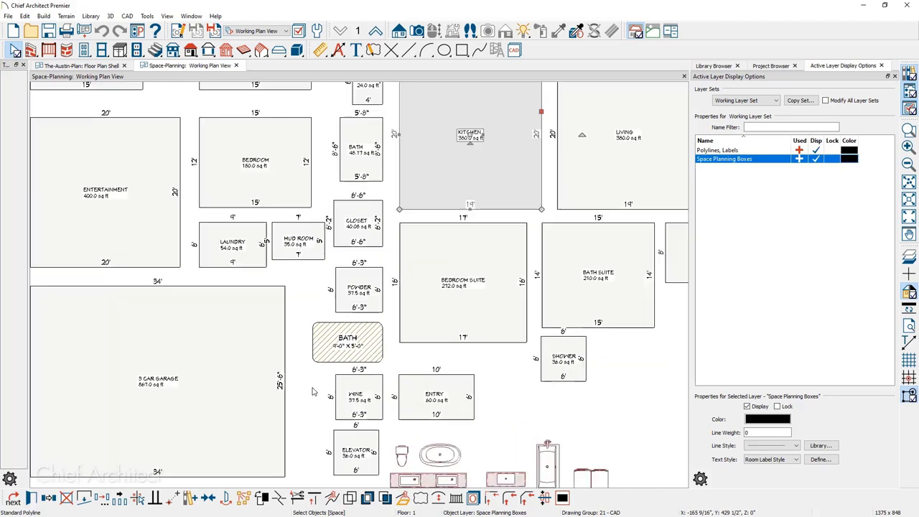
scroll(312, 391, up, 1)
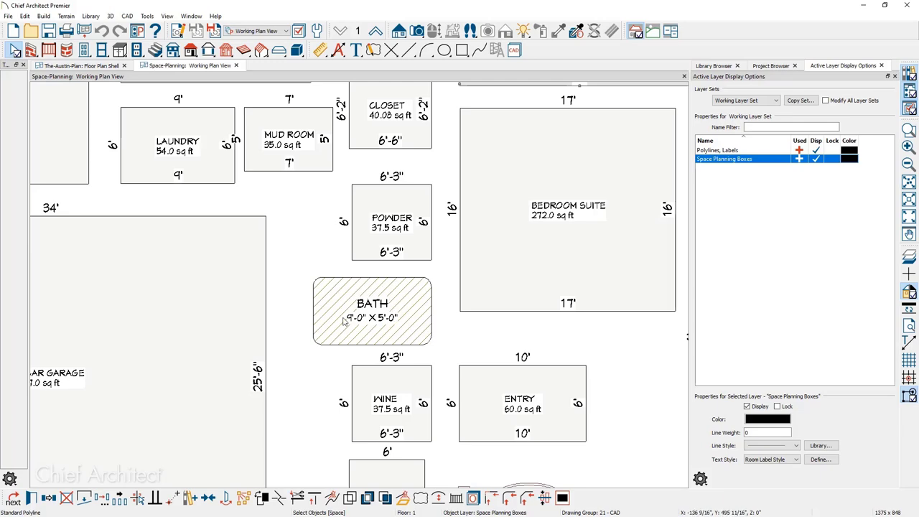
scroll(343, 321, down, 6)
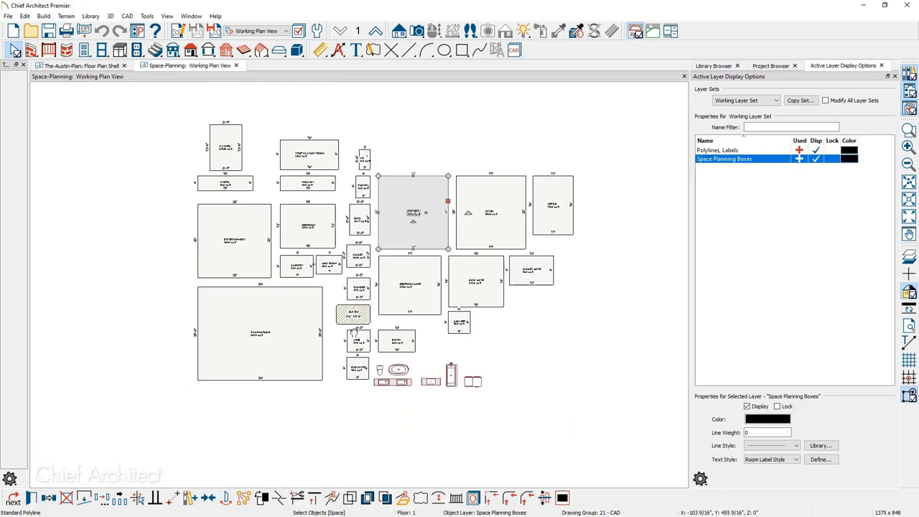
key(Escape)
drag(143, 118, 604, 462)
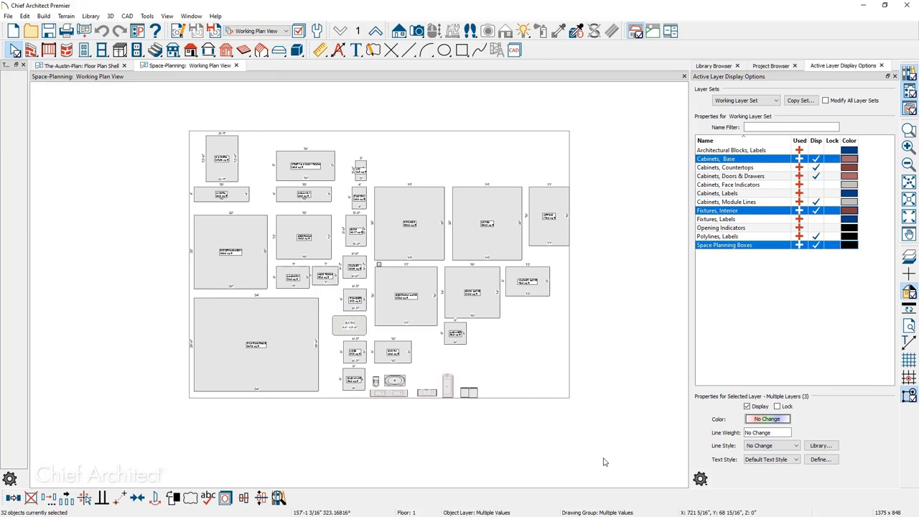
click(79, 66)
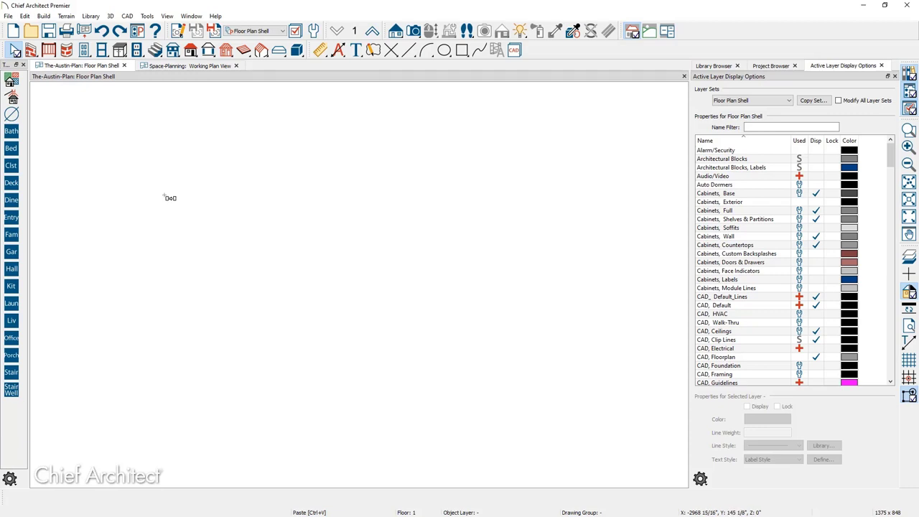
key(Delete)
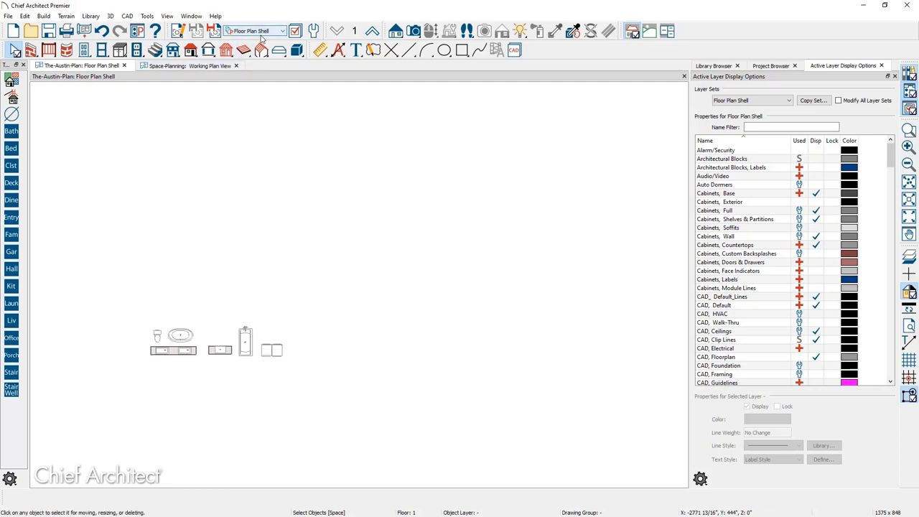
Filter the layers by "space" and turn on display of the Space Planning Boxes layer in the Floor Plan Shell layer set.
click(761, 127)
text(s)
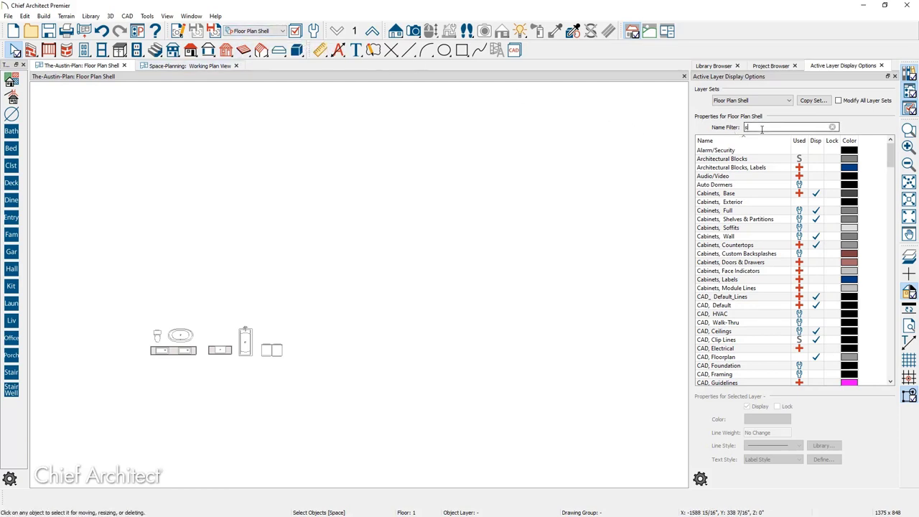
text(pace)
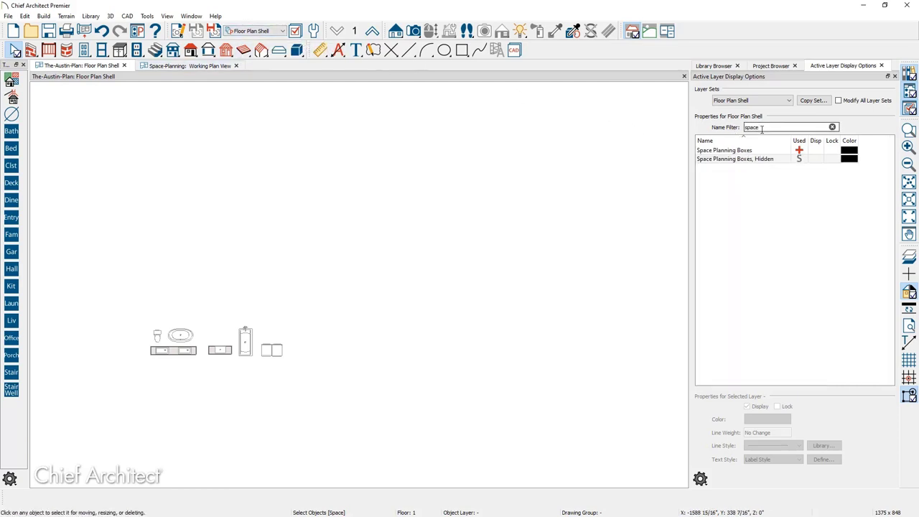
click(816, 151)
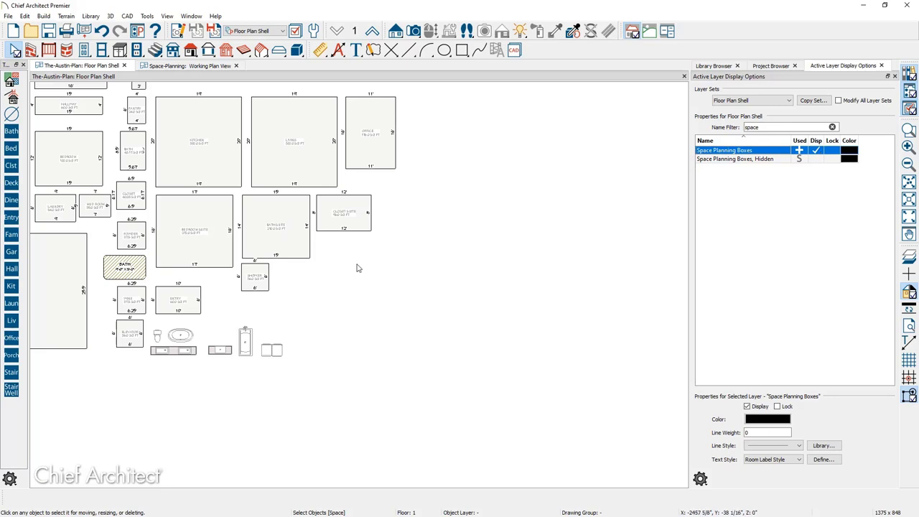
Move the office, living and kitchen boxes out of the group into the open area beside the closet suite.
middle_drag(355, 266, 400, 318)
scroll(409, 190, up, 2)
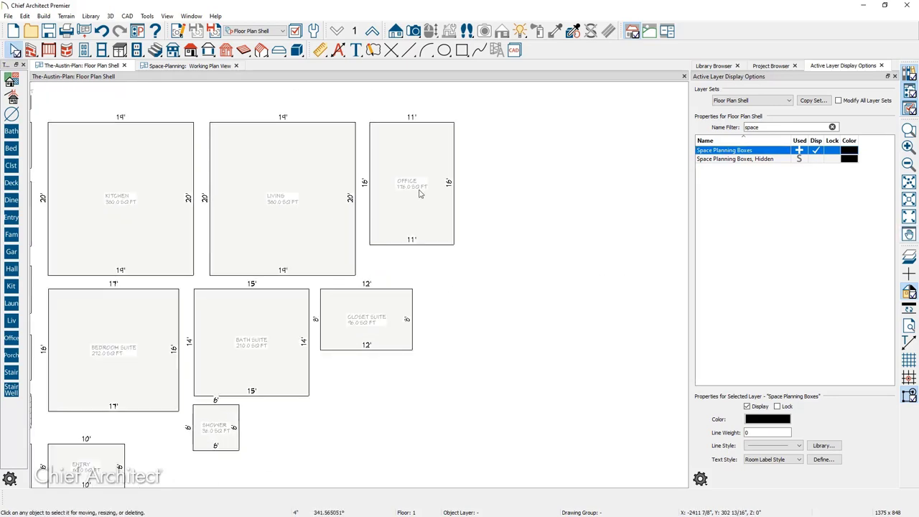
click(410, 184)
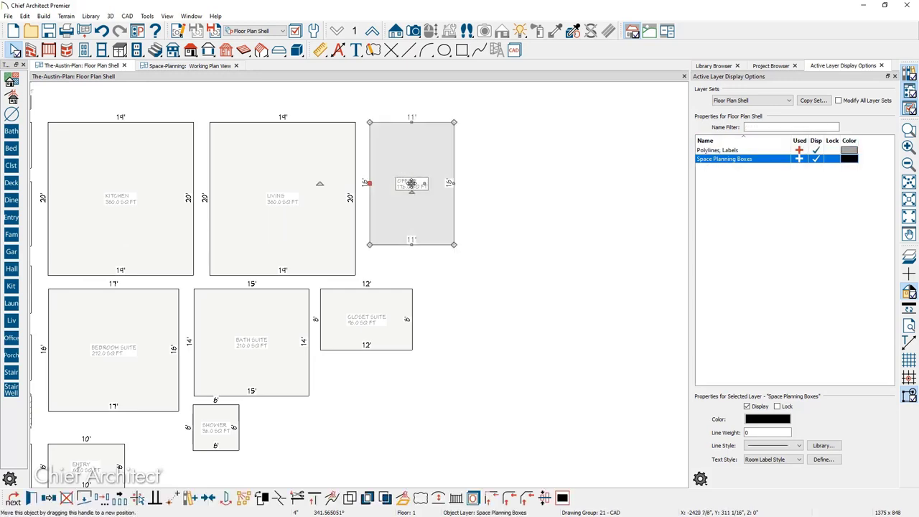
ctrl+drag(410, 184, 529, 192)
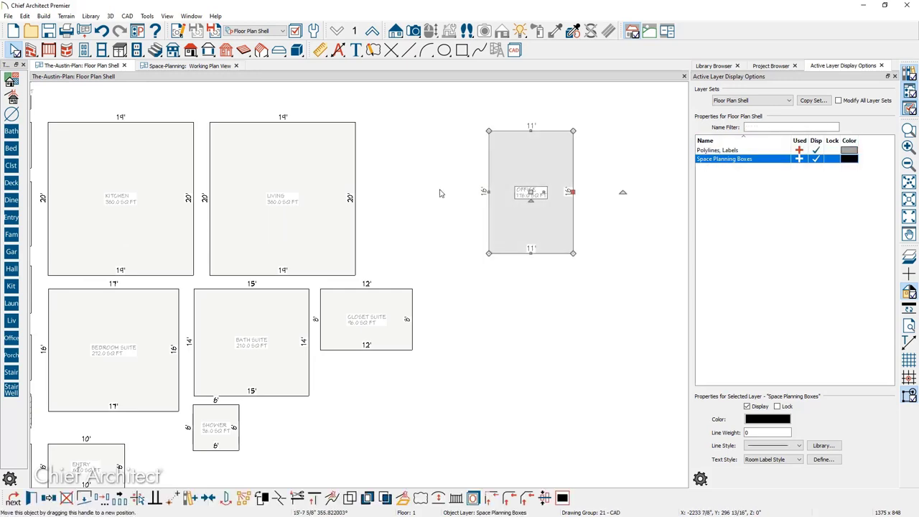
click(293, 204)
ctrl+drag(295, 207, 550, 369)
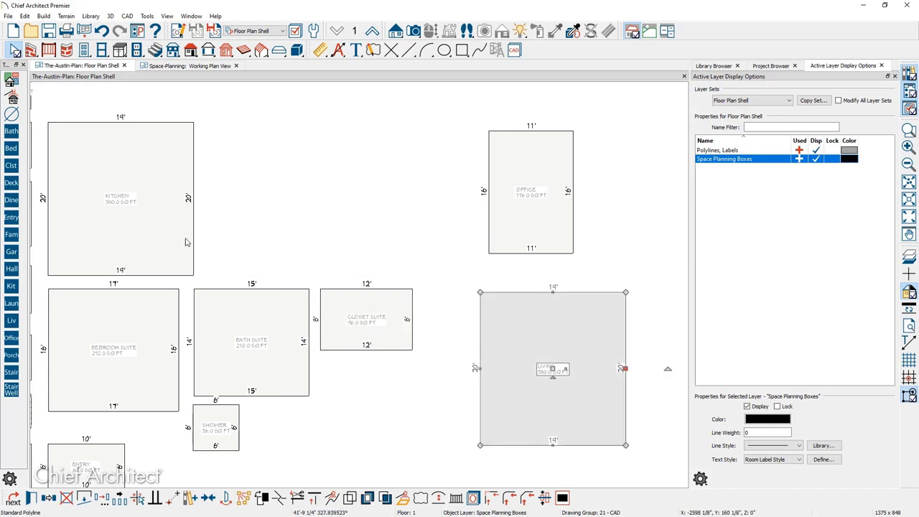
click(132, 208)
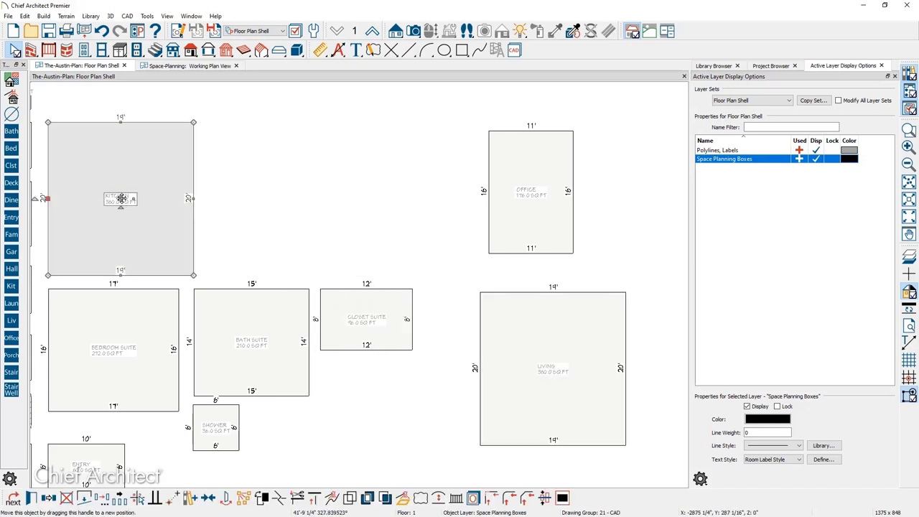
drag(122, 198, 574, 508)
scroll(450, 255, down, 3)
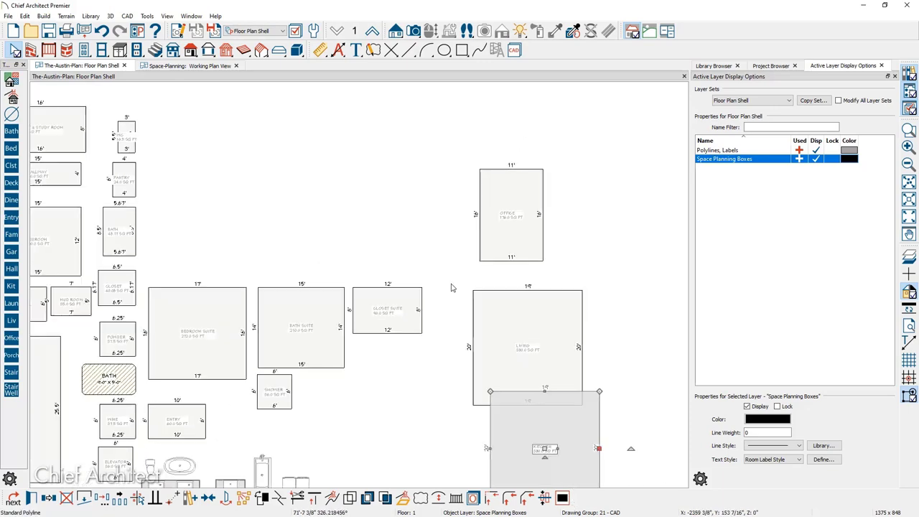
middle_drag(451, 255, 521, 254)
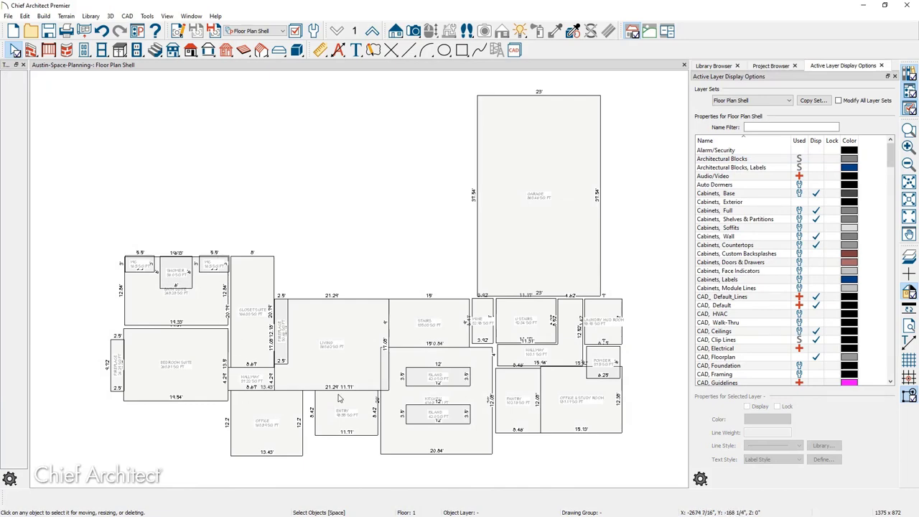
Examine the arranged Austin-Space-Planning layout around the kitchen, including the spacing between its two island boxes.
scroll(465, 426, up, 3)
scroll(463, 429, up, 3)
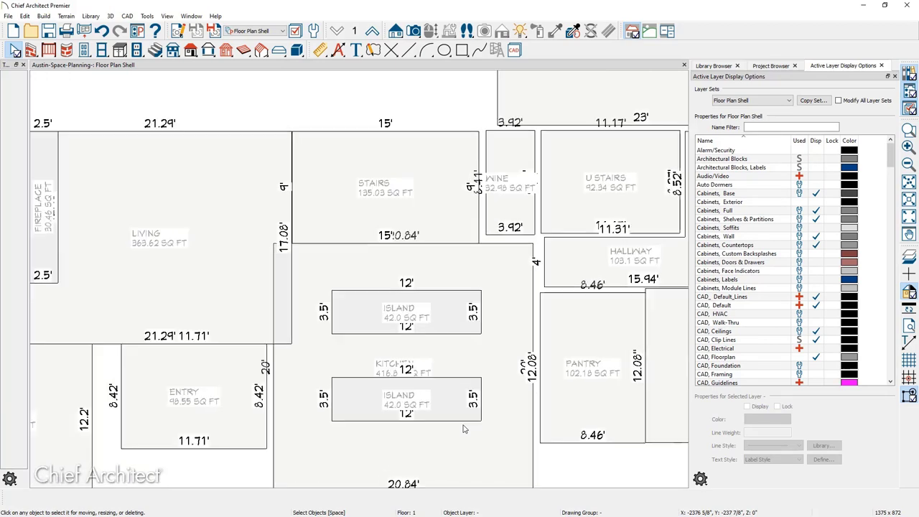
middle_drag(485, 391, 472, 346)
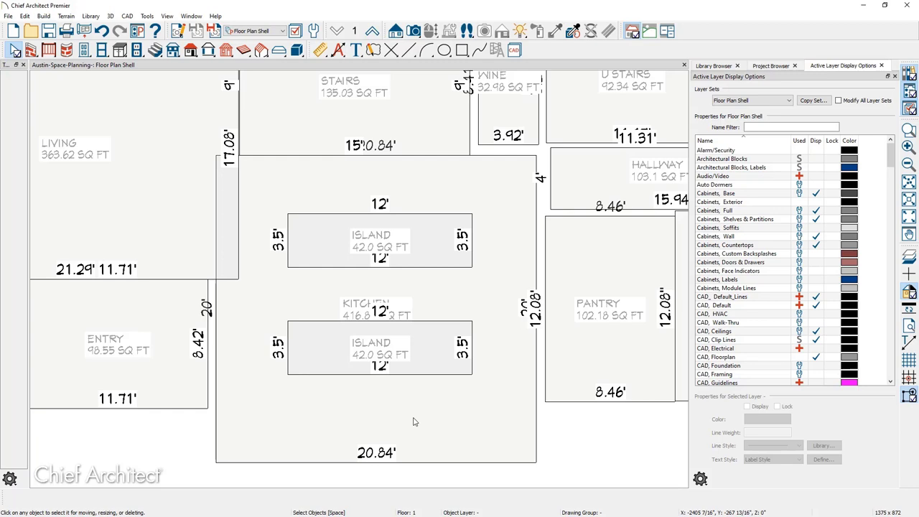
click(325, 323)
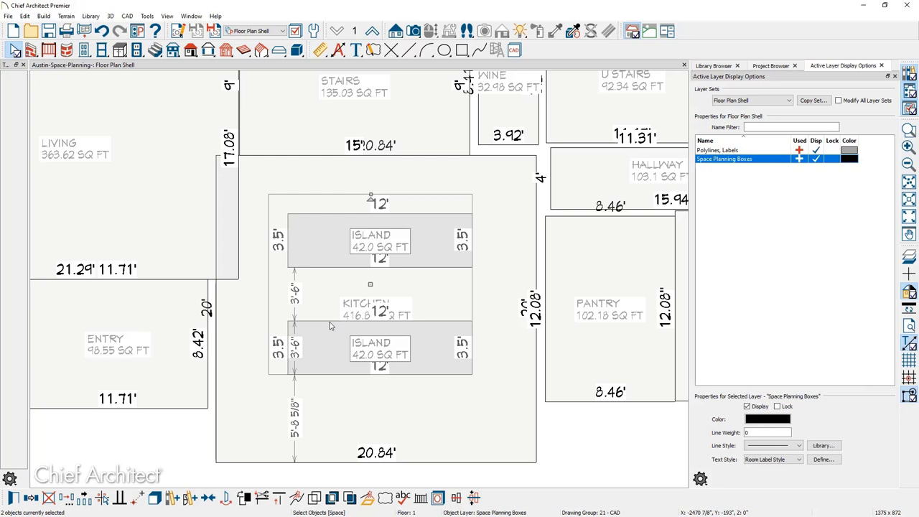
key(Escape)
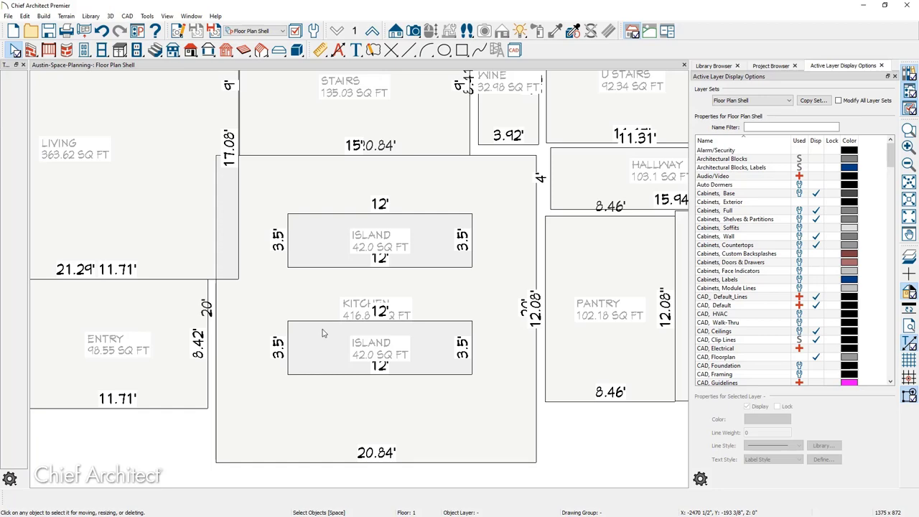
scroll(267, 328, down, 3)
middle_drag(266, 327, 303, 407)
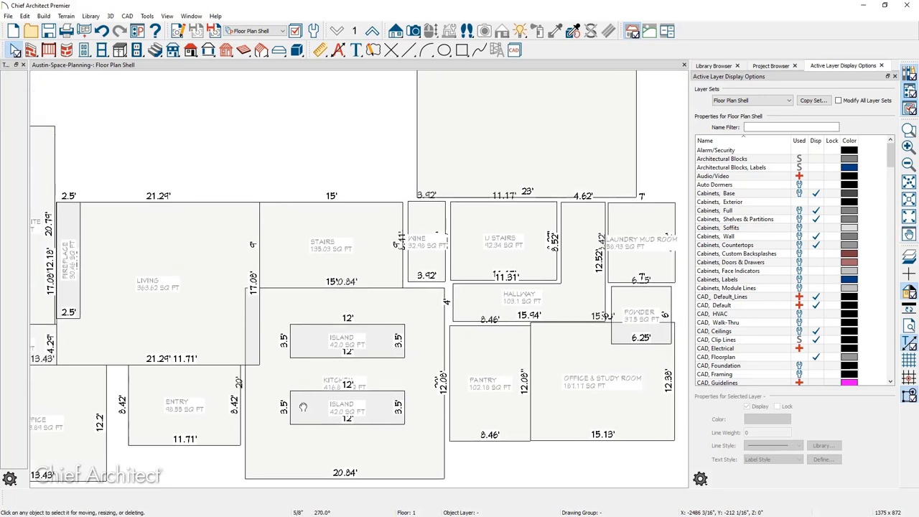
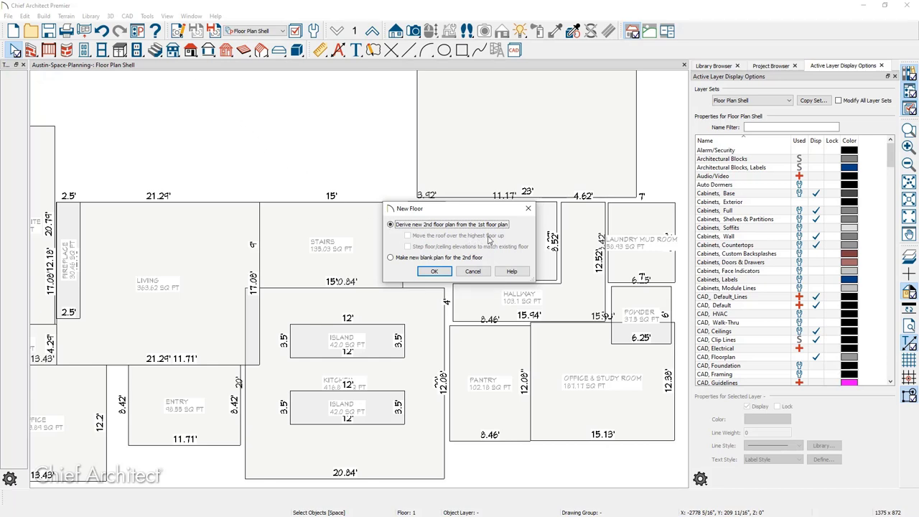
Make a new blank plan for the 2nd floor and raise its default rough ceiling by 12 inches to 109 1/8".
click(423, 258)
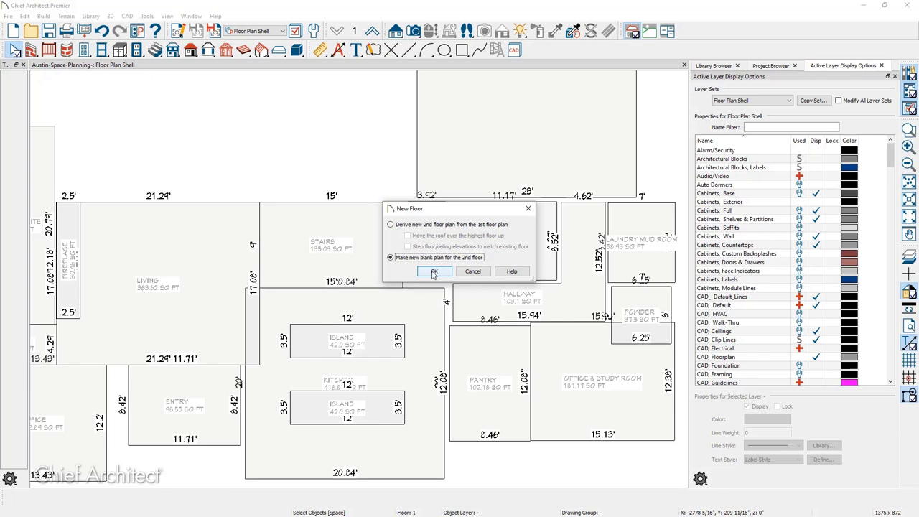
click(434, 272)
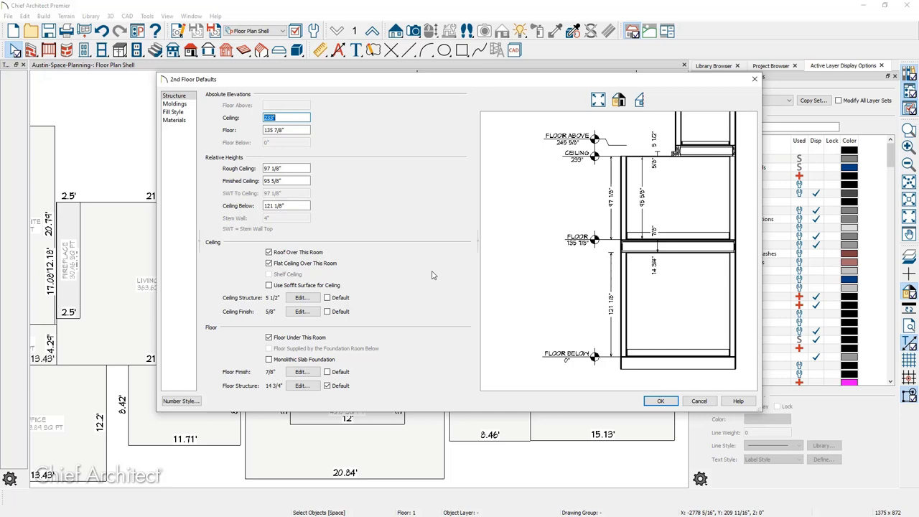
click(286, 168)
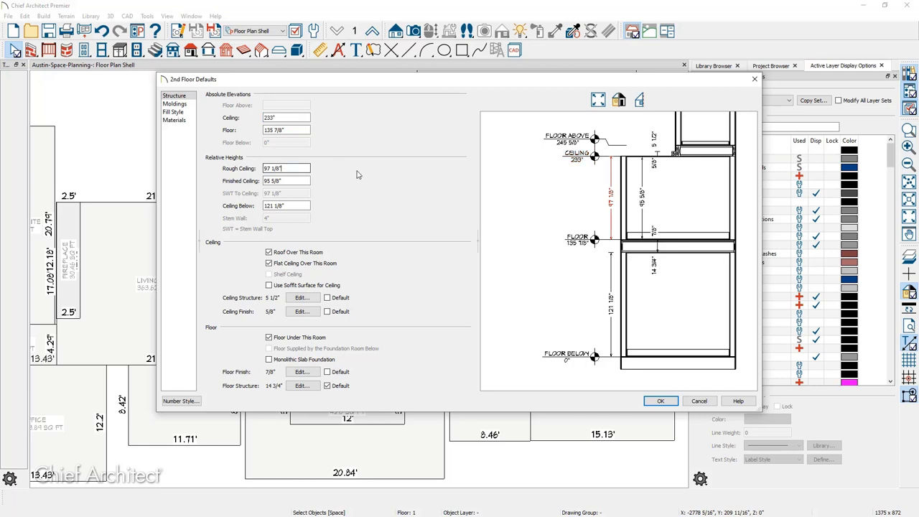
text(+12)
key(Tab)
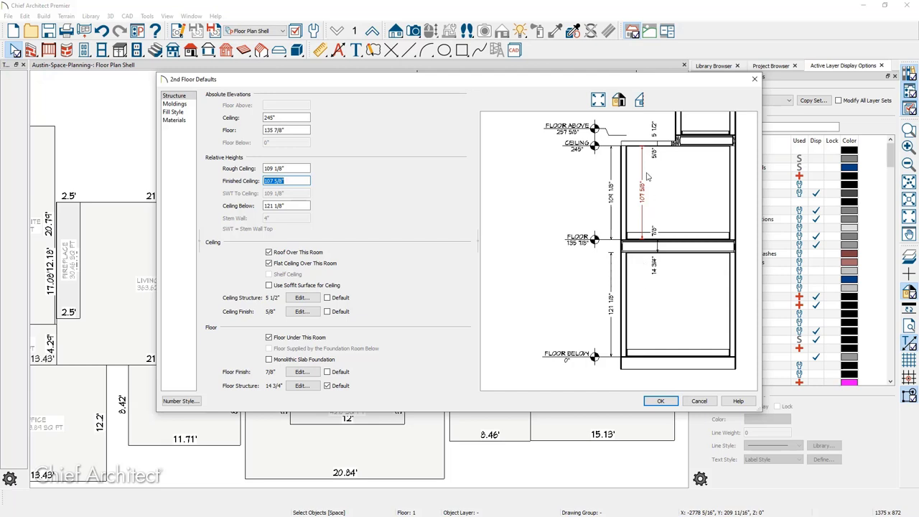
Check the material layers of the floor structure and accept the 2nd floor defaults.
scroll(643, 259, up, 5)
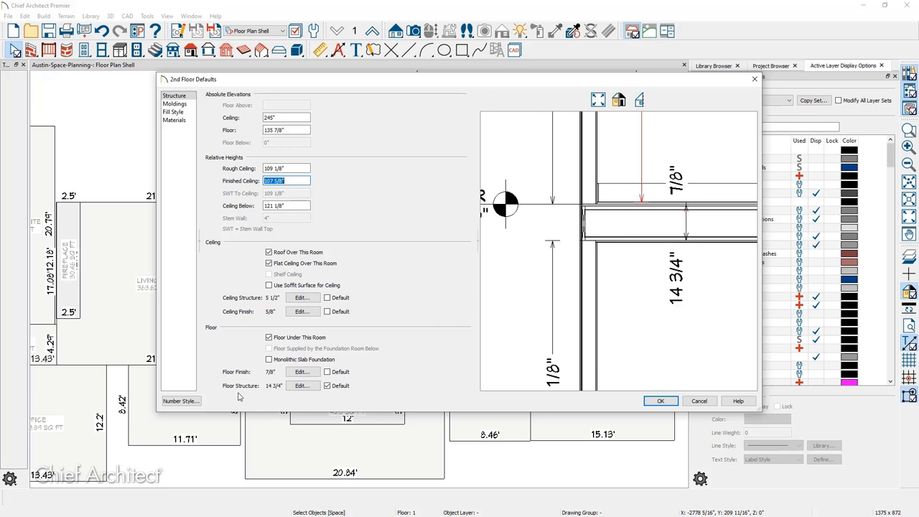
click(300, 386)
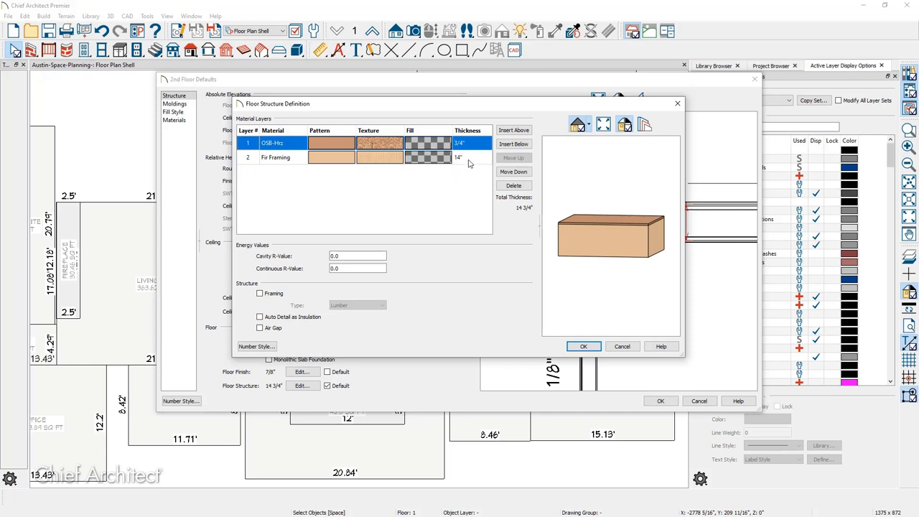
click(584, 346)
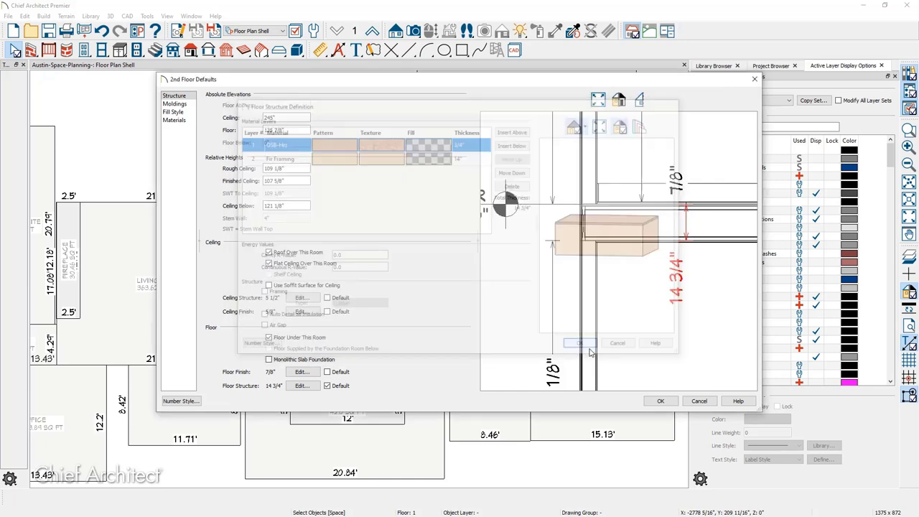
click(660, 402)
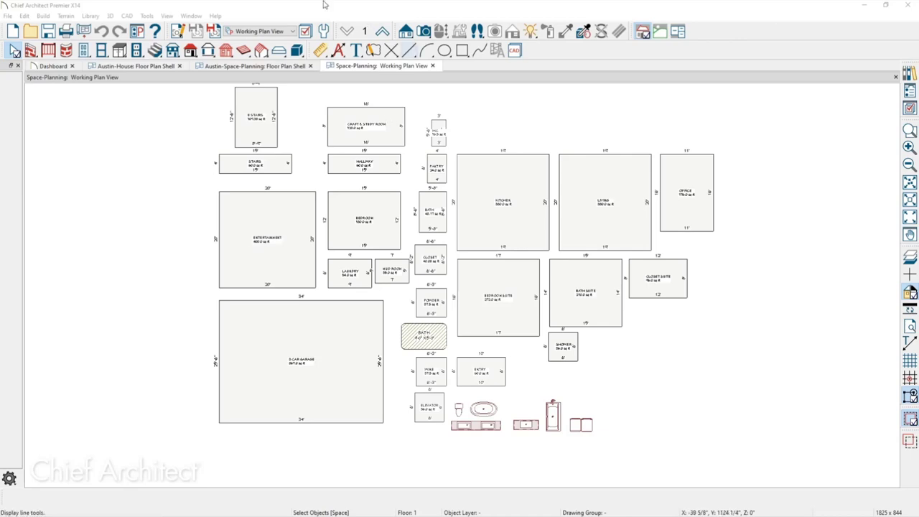
Open the recently used Countertop.plan and switch it to the saved Countertop plan view.
click(204, 9)
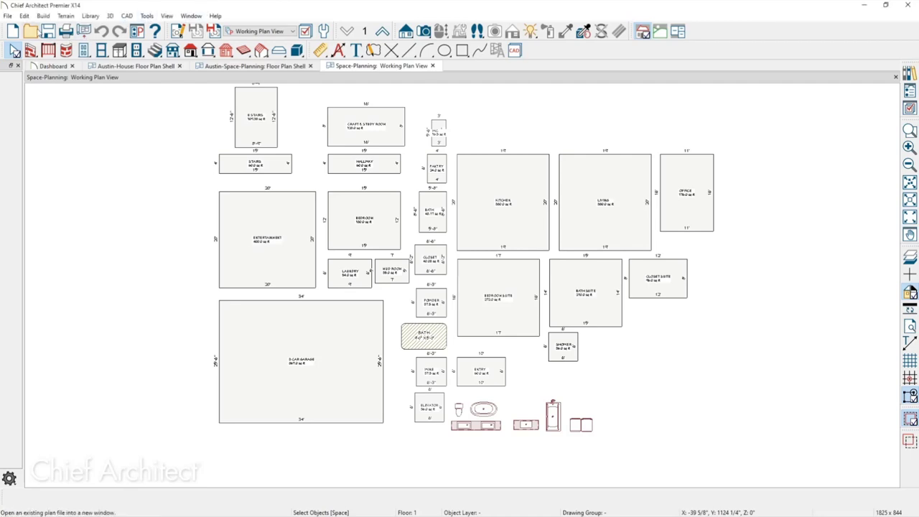
click(8, 16)
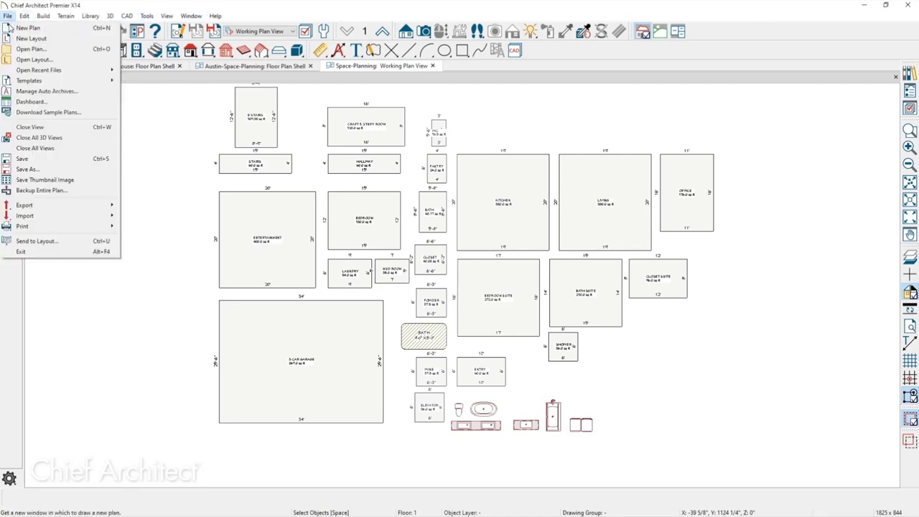
mouse_move(55, 72)
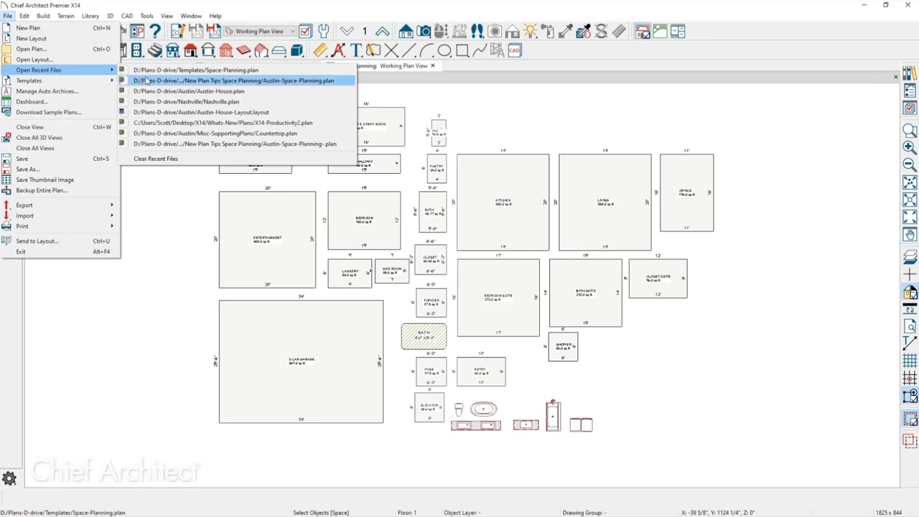
click(281, 134)
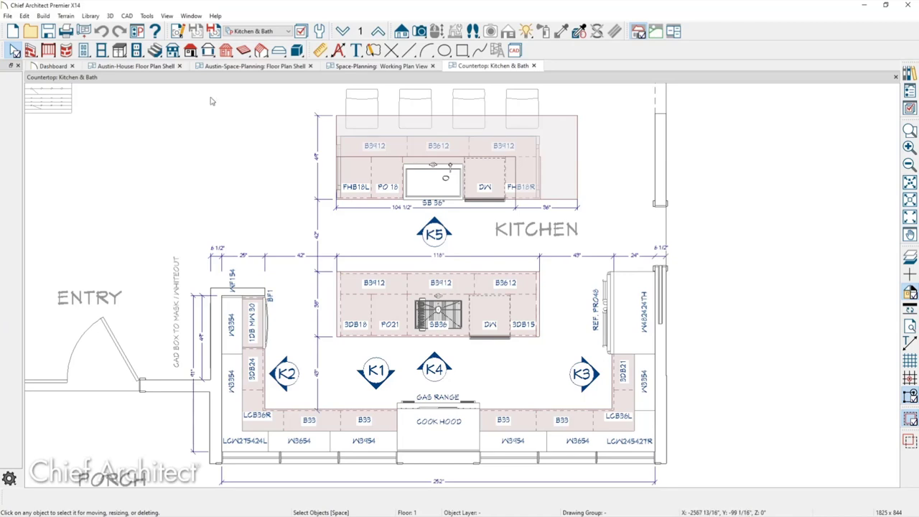
click(265, 33)
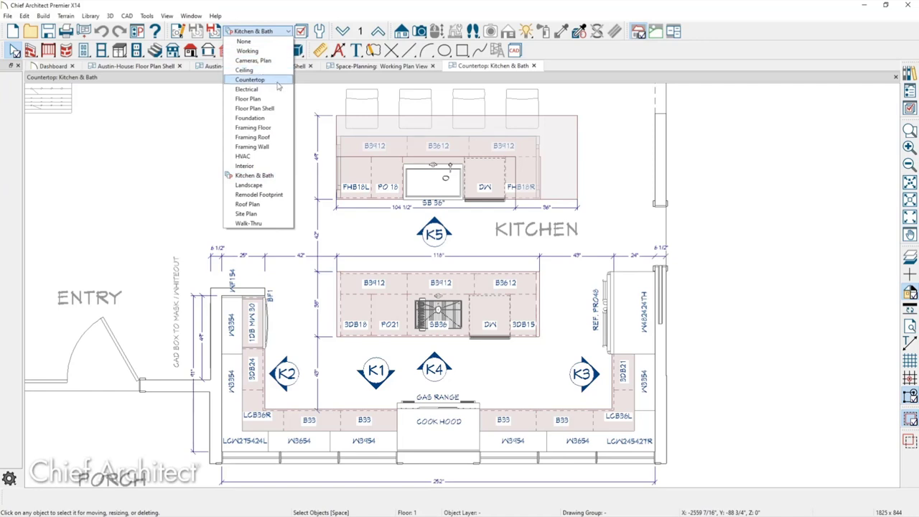
click(251, 80)
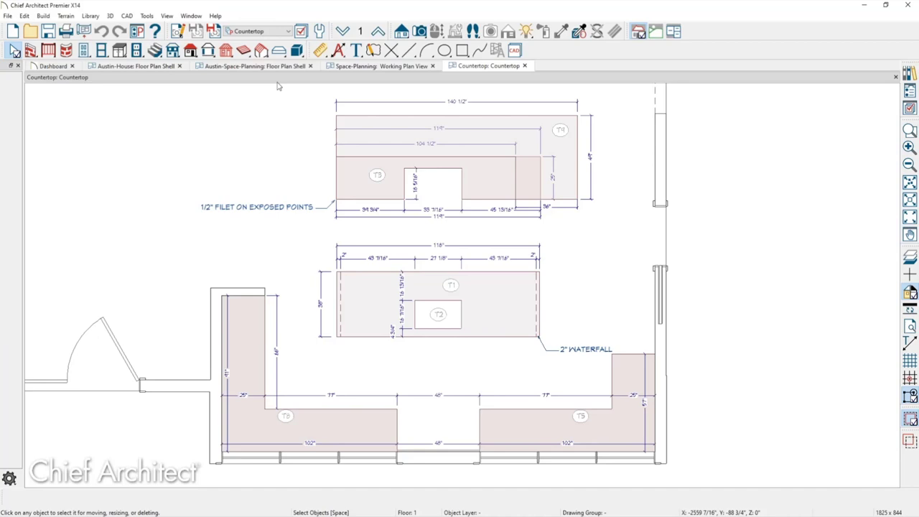
Review the Countertop plan view's selected defaults, including which objects its dimension defaults locate manually.
click(182, 34)
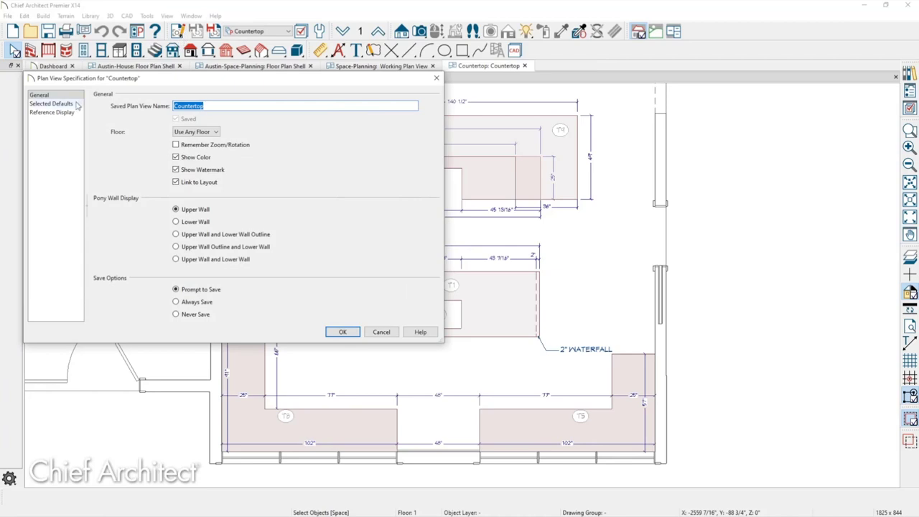
click(52, 103)
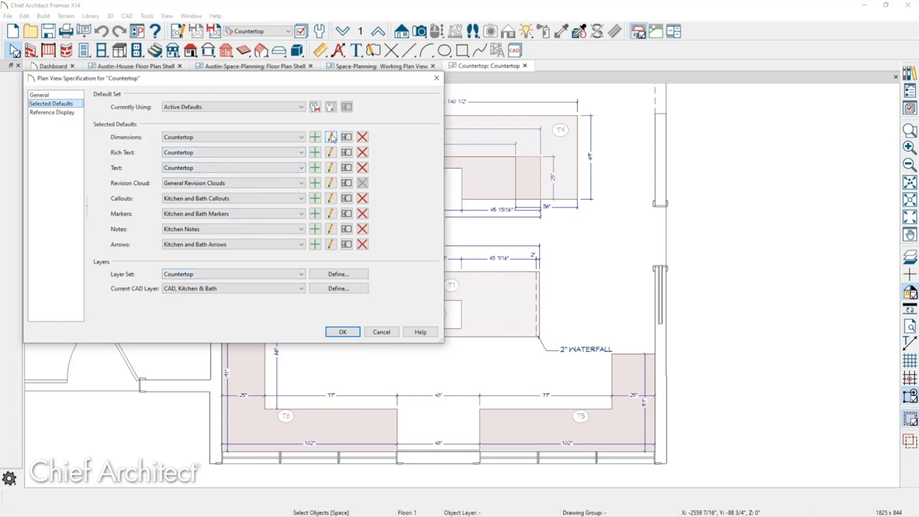
click(331, 137)
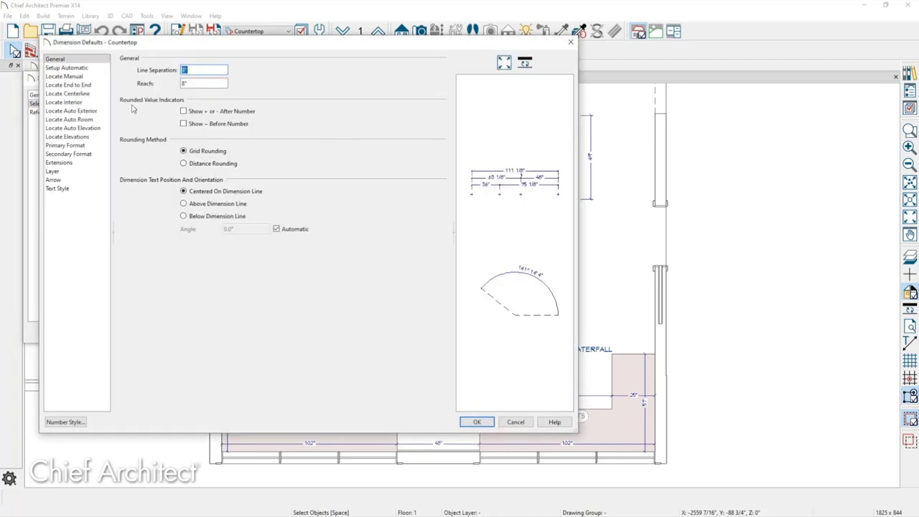
click(84, 77)
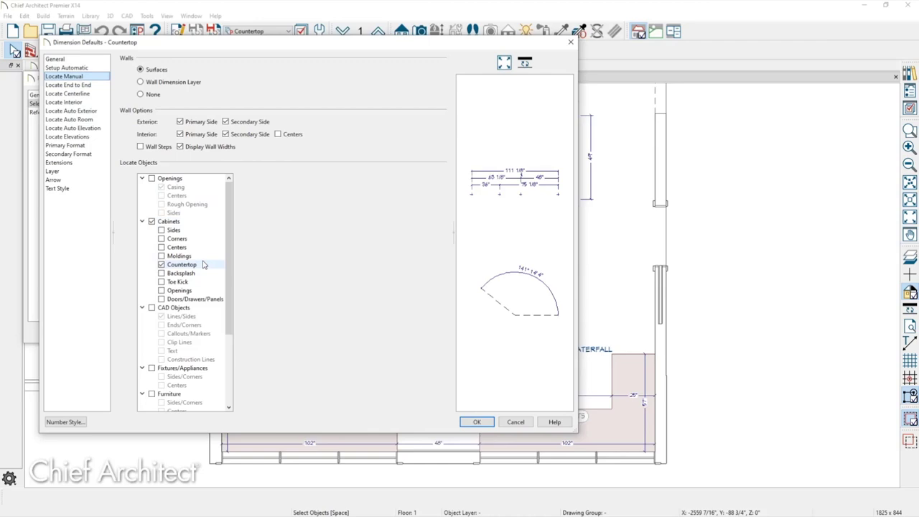
click(516, 422)
click(386, 332)
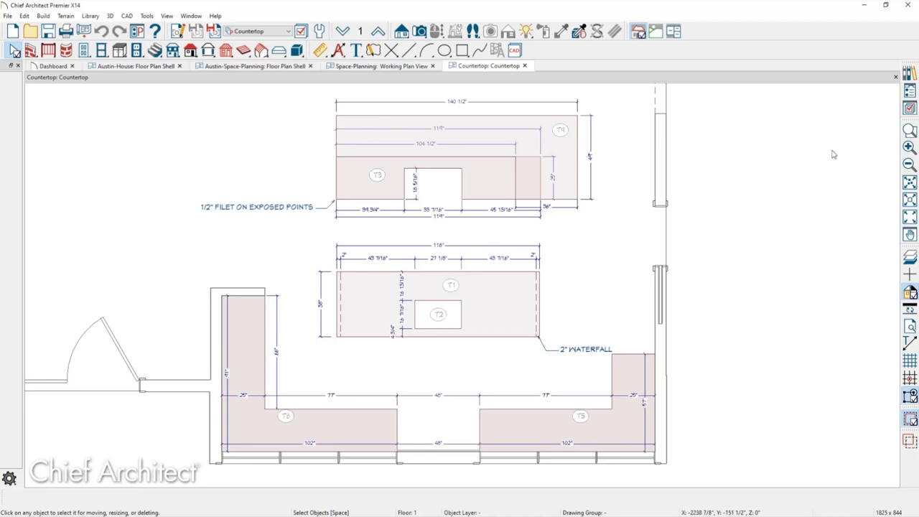
Open the Countertop Schedule from the CAD details of Countertop.plan in the Project Browser.
click(910, 93)
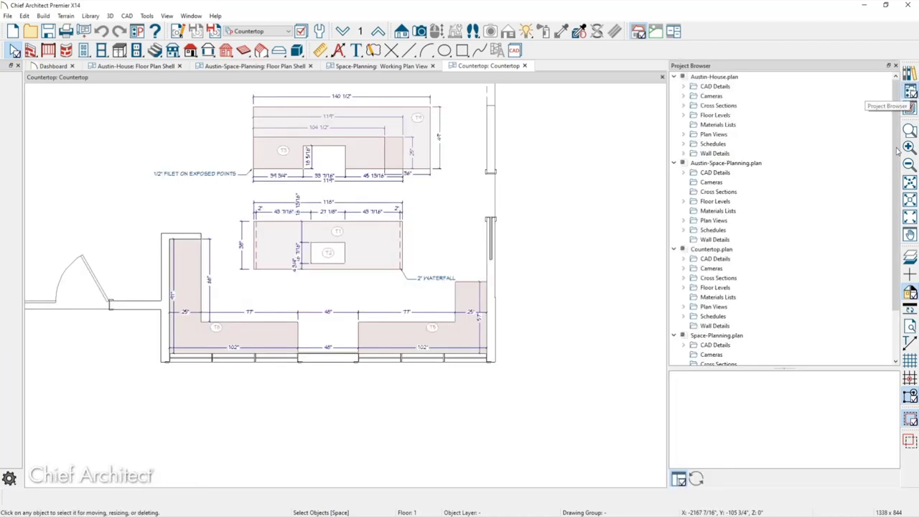
scroll(876, 214, down, 2)
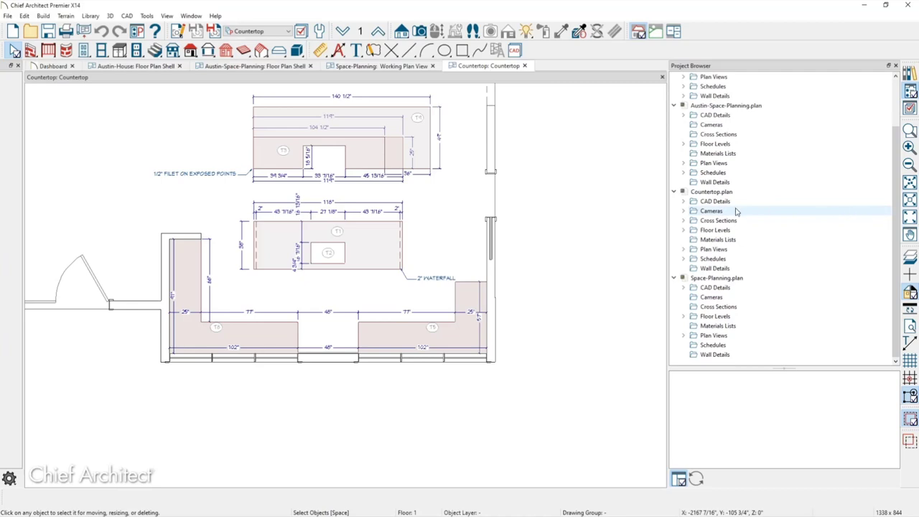
click(684, 201)
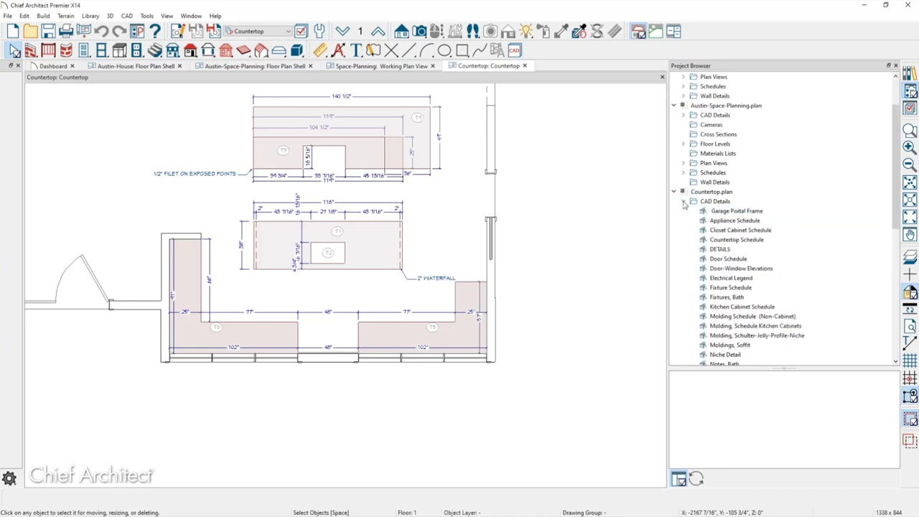
double_click(770, 244)
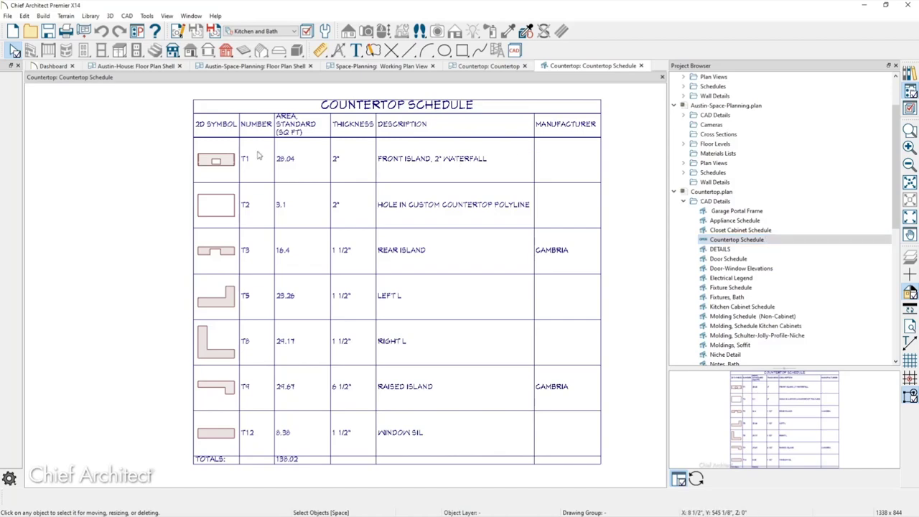
Examine the countertop schedule's symbols, areas, thicknesses, descriptions and totals row, and return to the Countertop plan view.
scroll(217, 150, up, 3)
scroll(217, 150, up, 4)
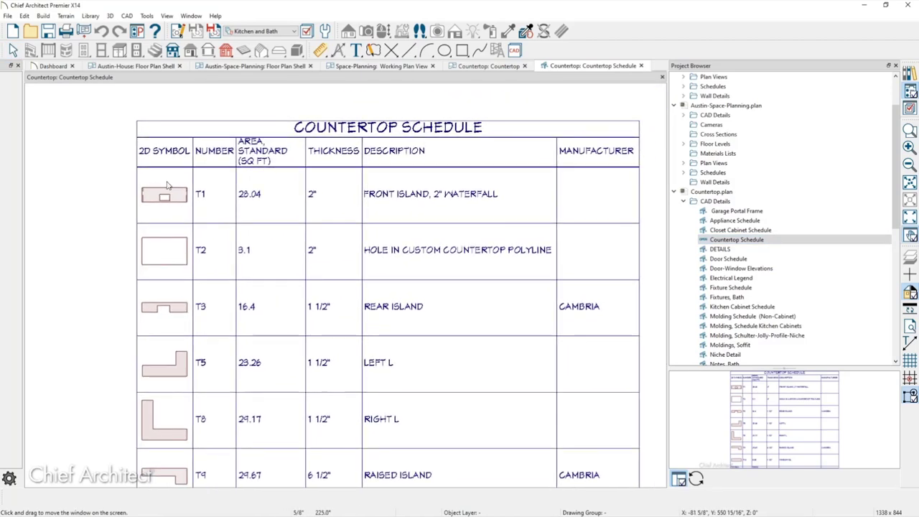
middle_drag(190, 178, 141, 192)
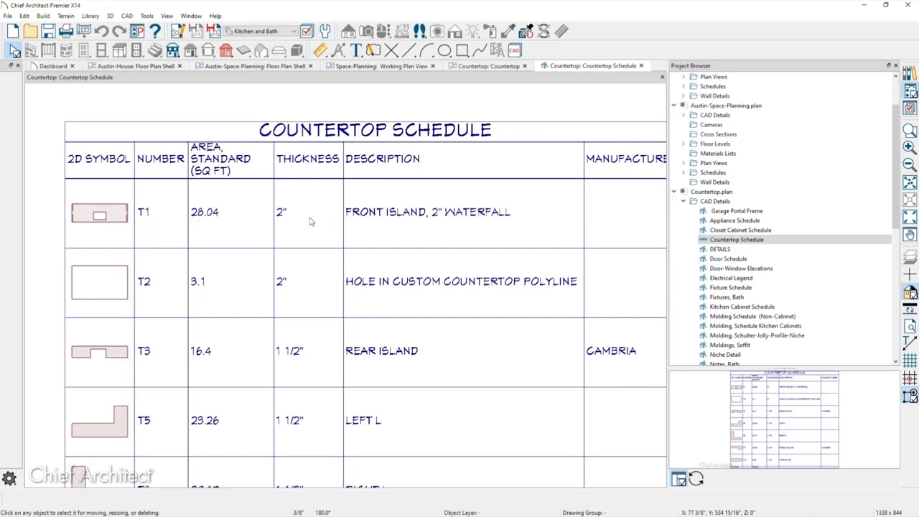
scroll(309, 222, down, 1)
middle_drag(344, 362, 359, 136)
scroll(174, 440, up, 2)
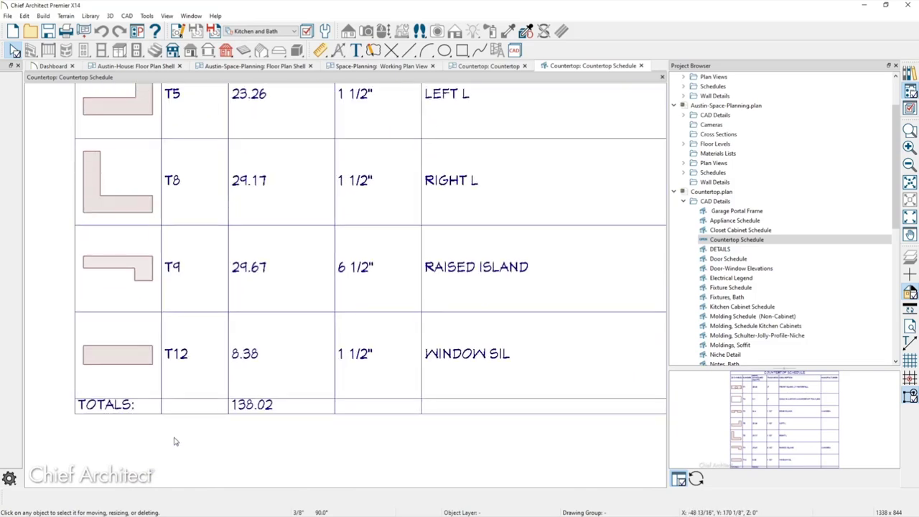
scroll(172, 431, up, 1)
middle_drag(177, 415, 188, 399)
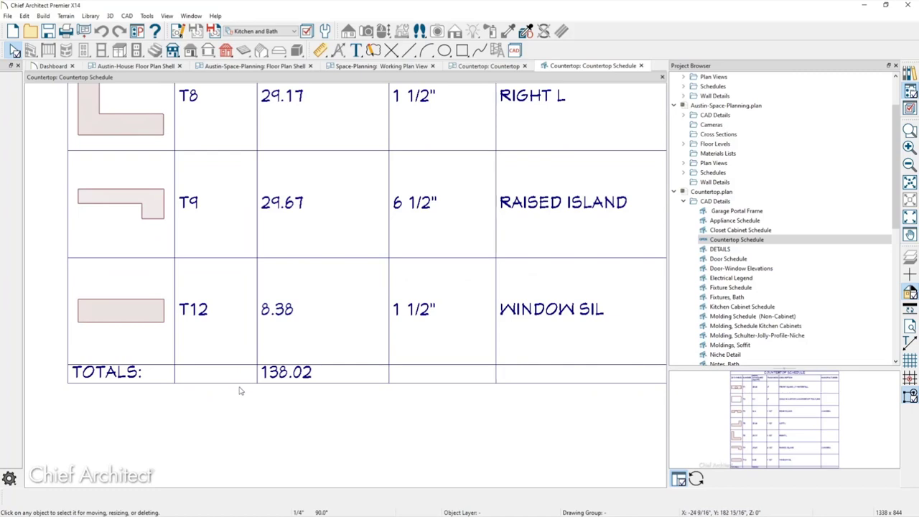
click(490, 66)
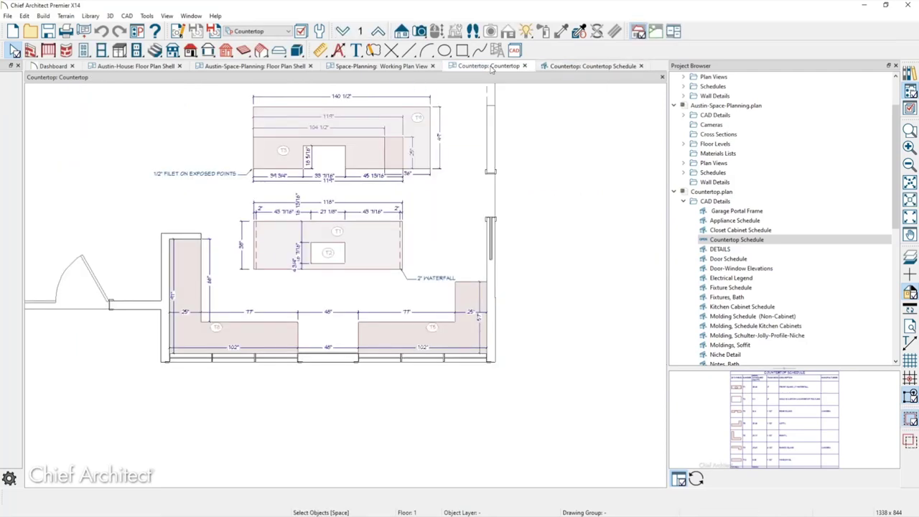
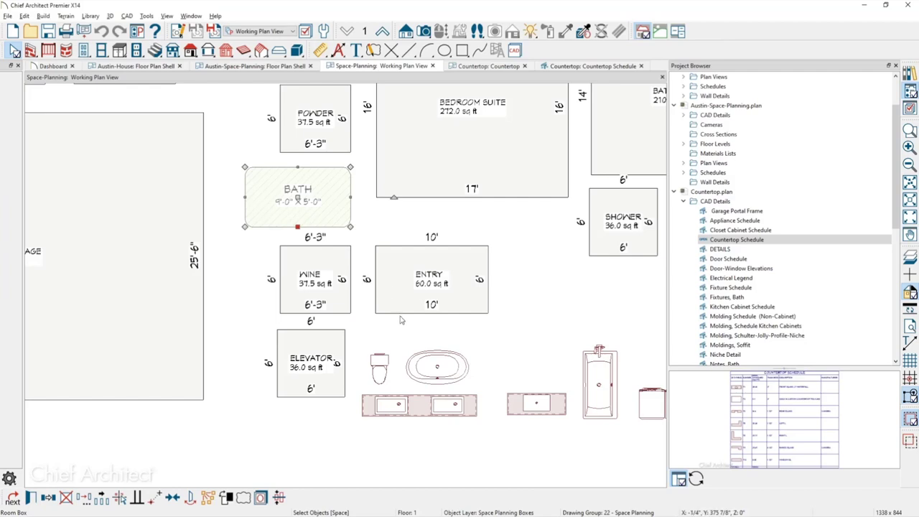
Break the upper edge of the Entry box and pull its right segment, about 3'-3" wide, outward by about 1'-6".
scroll(402, 319, up, 1)
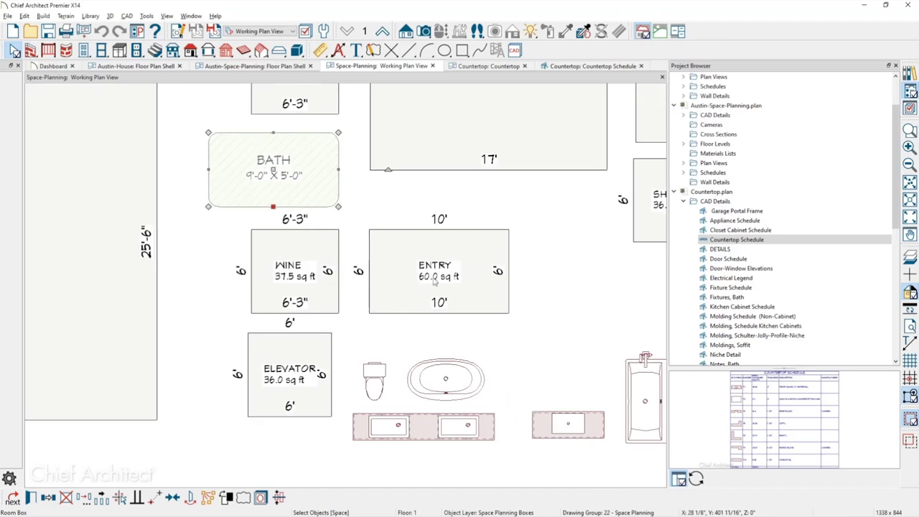
click(404, 234)
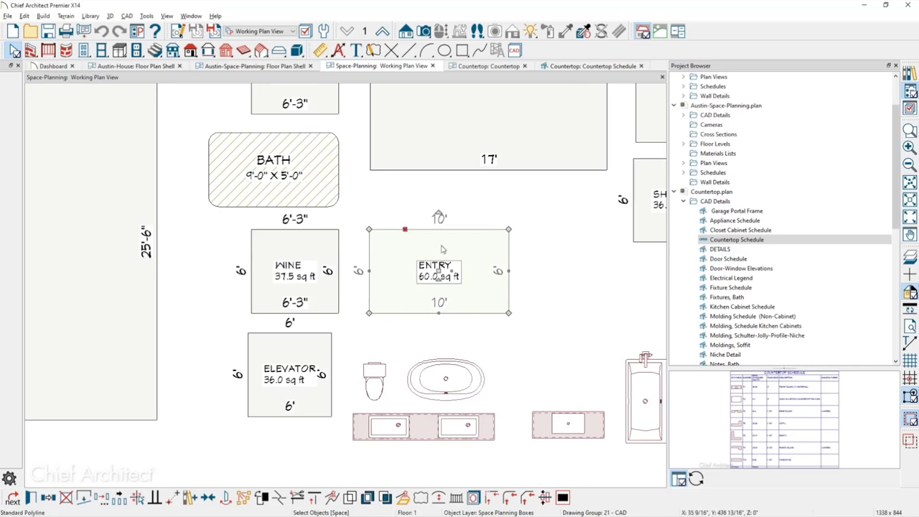
click(463, 228)
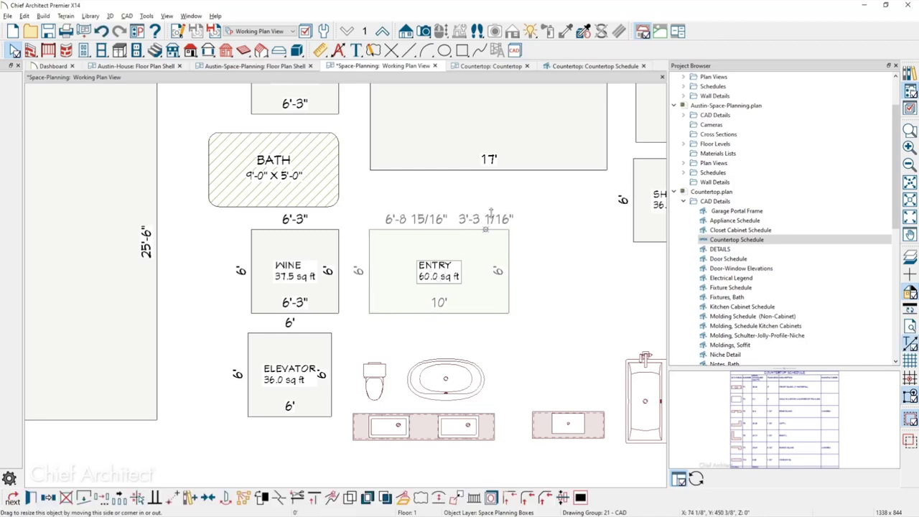
drag(484, 229, 486, 208)
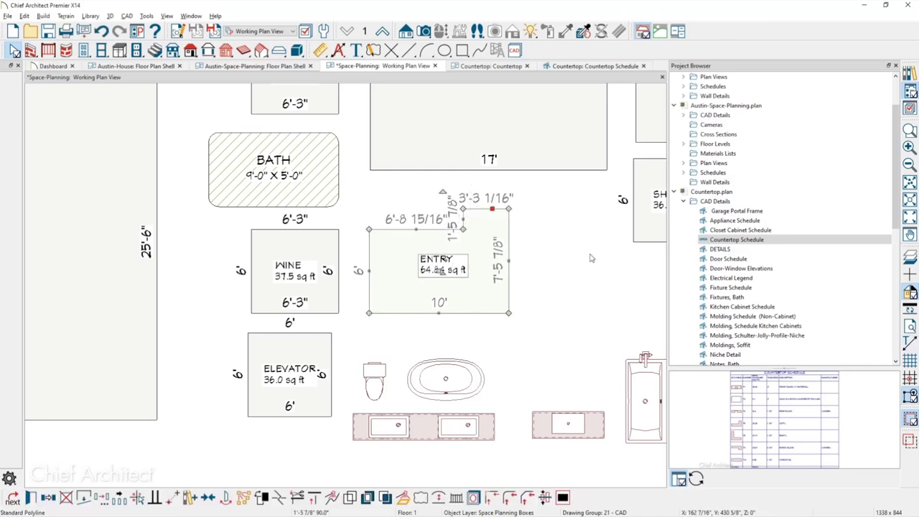
click(583, 265)
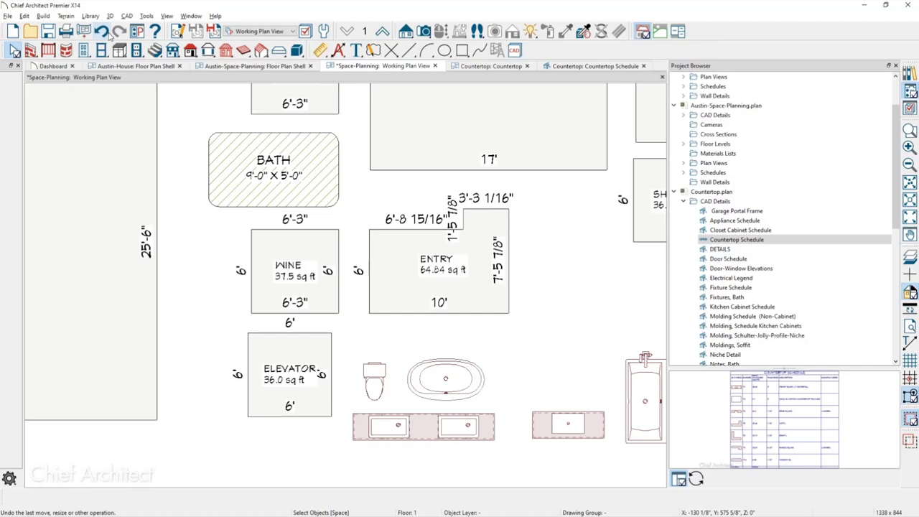
Try to disconnect the right edge from the rest of the Entry box's outline.
click(509, 276)
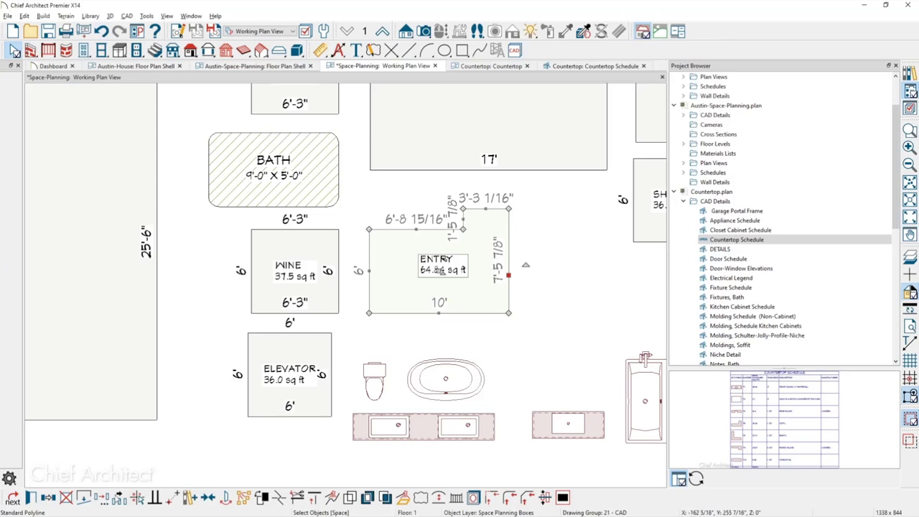
click(83, 503)
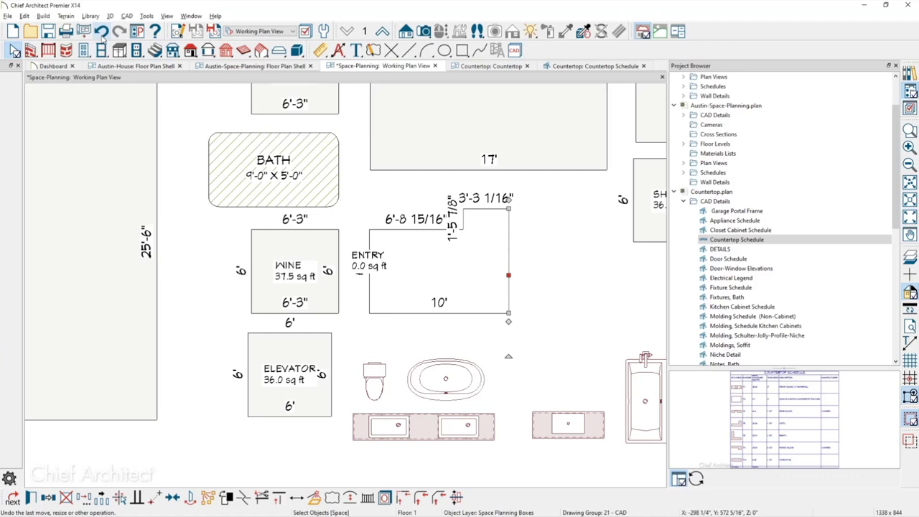
click(141, 507)
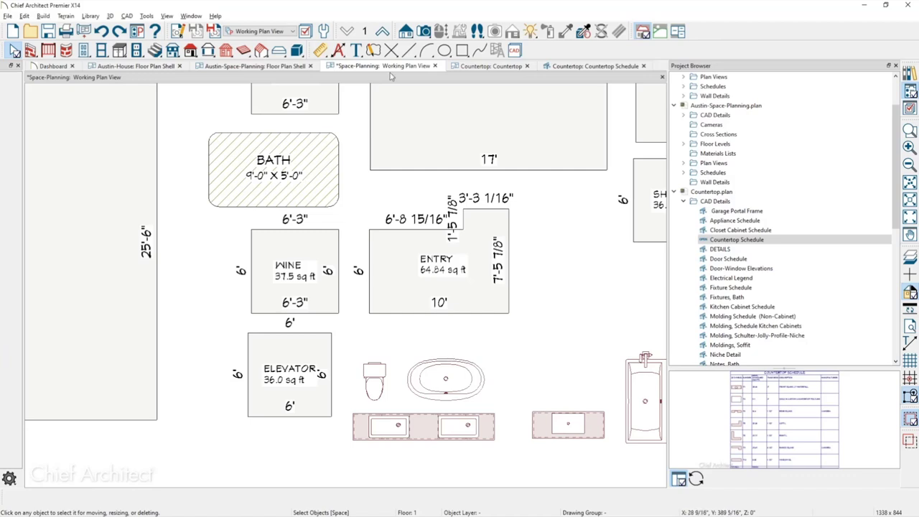
On the attic floor, turn on display of the Space Planning Boxes layer in the Reference Display layer set.
click(382, 32)
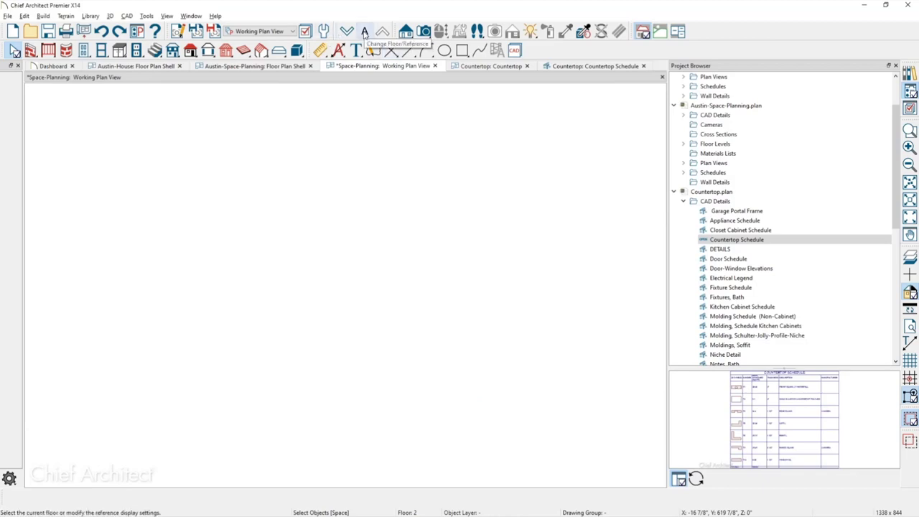
click(365, 33)
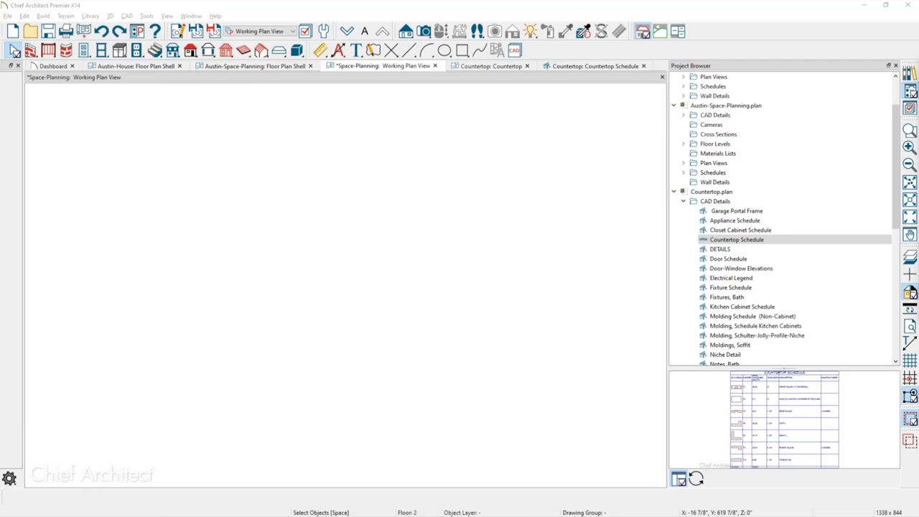
drag(711, 107, 696, 97)
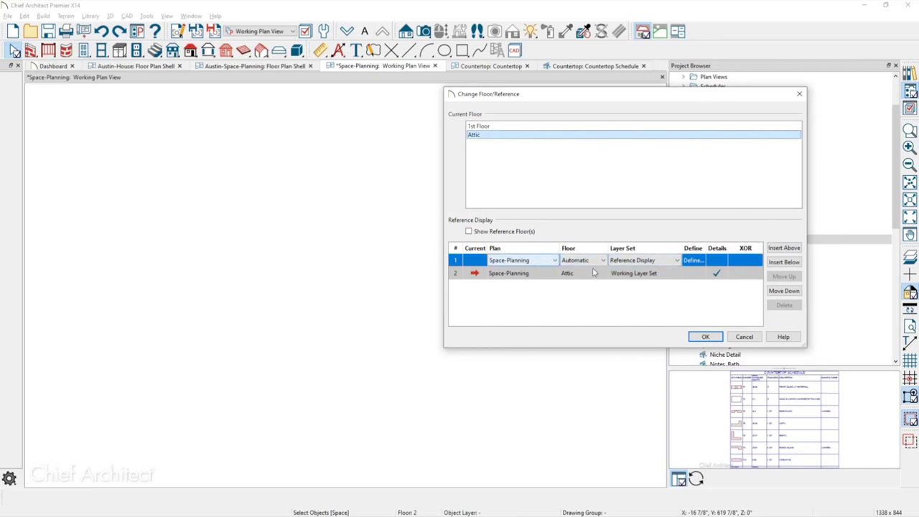
click(693, 261)
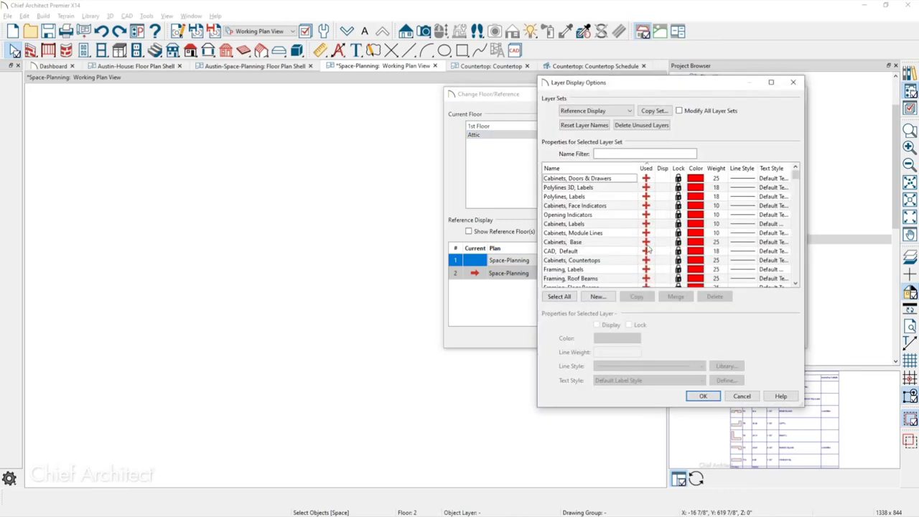
click(624, 155)
text(space)
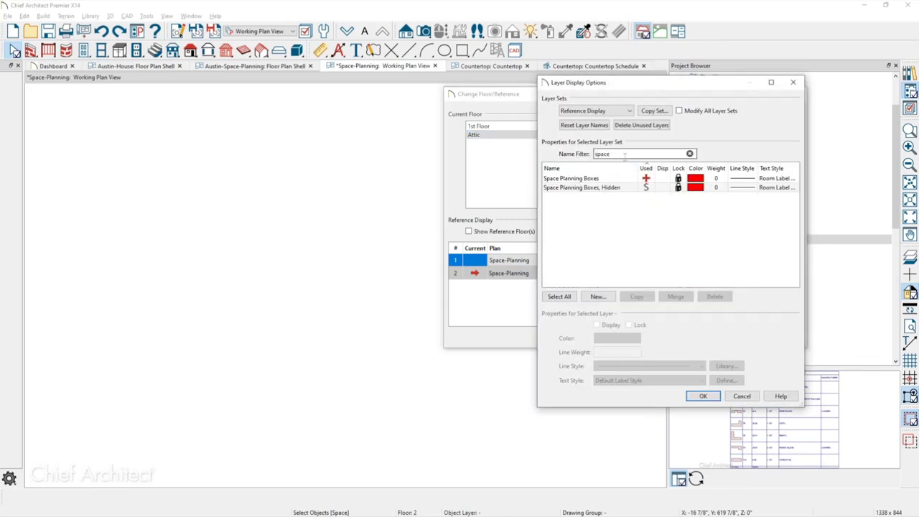
click(662, 179)
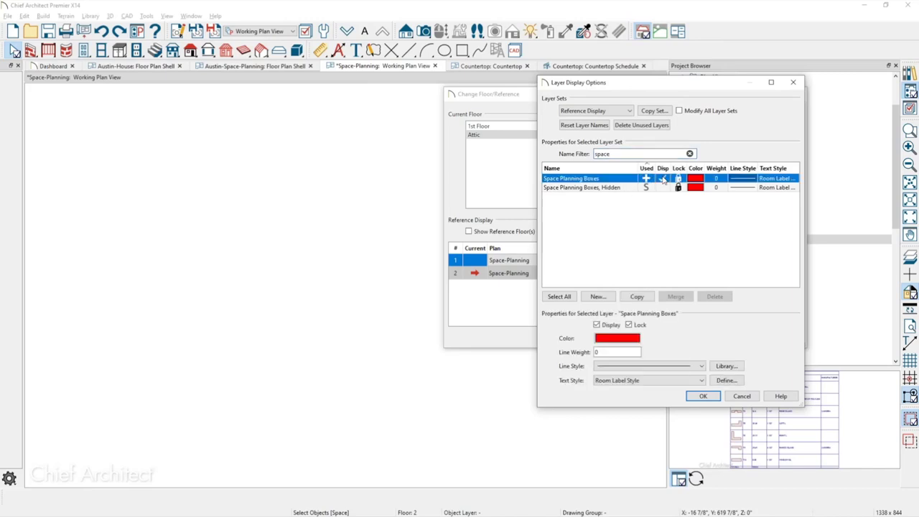
click(703, 396)
click(703, 335)
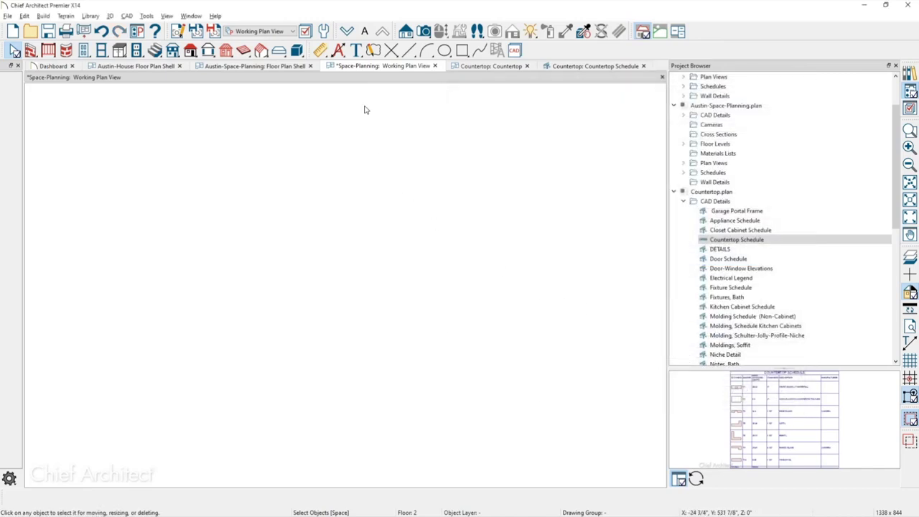
Switch between Floor 1 and the attic, and toggle the reference display to show the lower floor's room boxes from above.
click(347, 31)
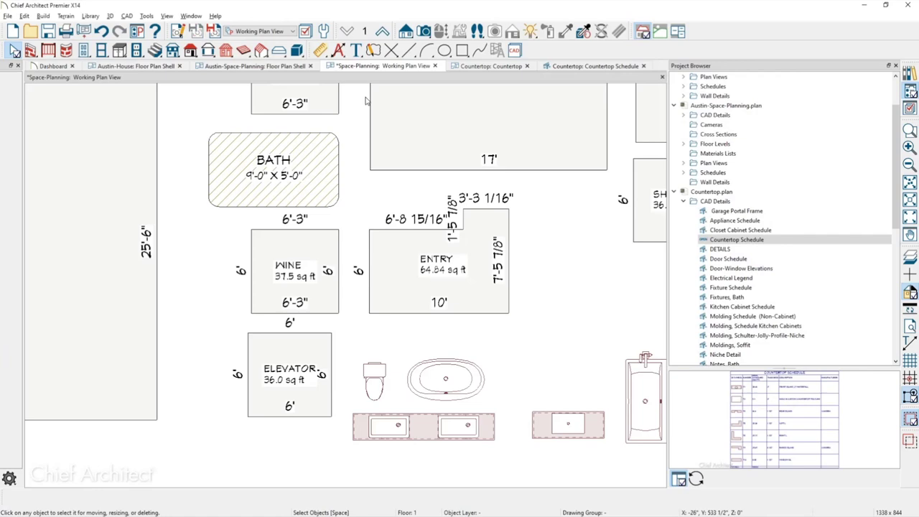
click(382, 31)
key(Page_Down)
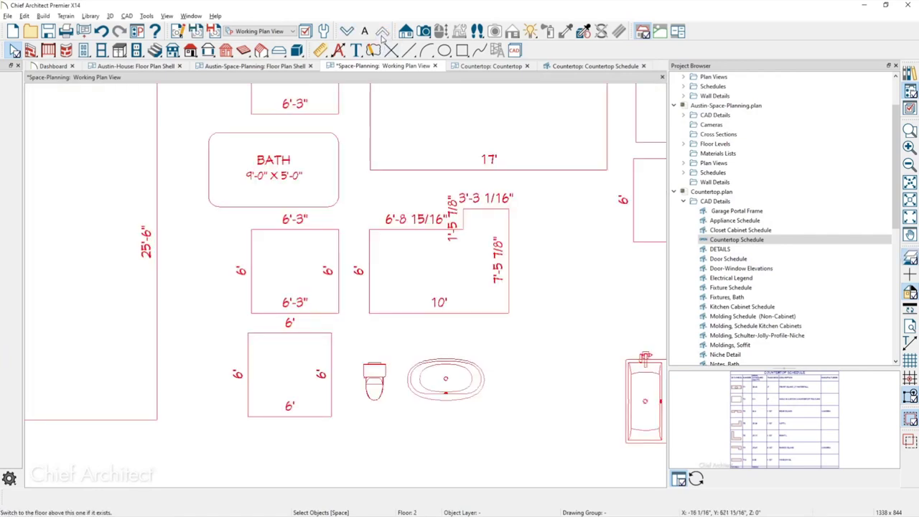
key(Page_Up)
key(F9)
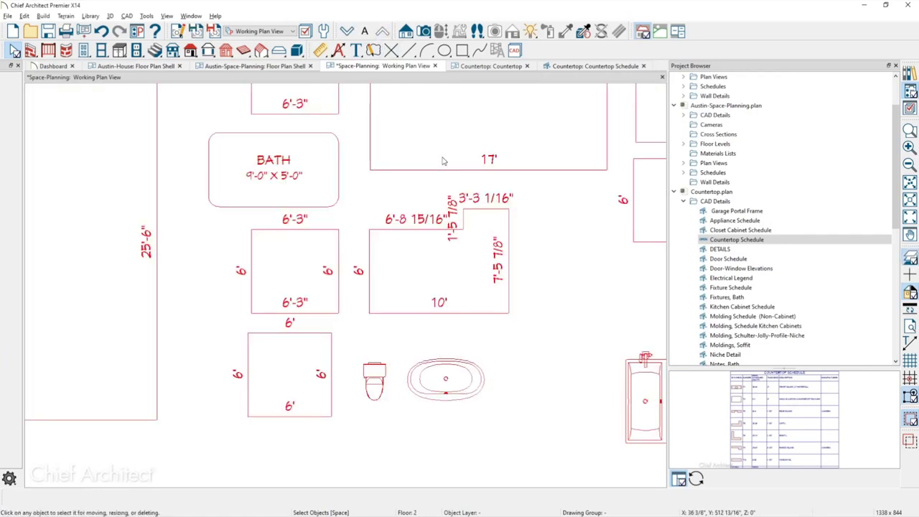
key(F9)
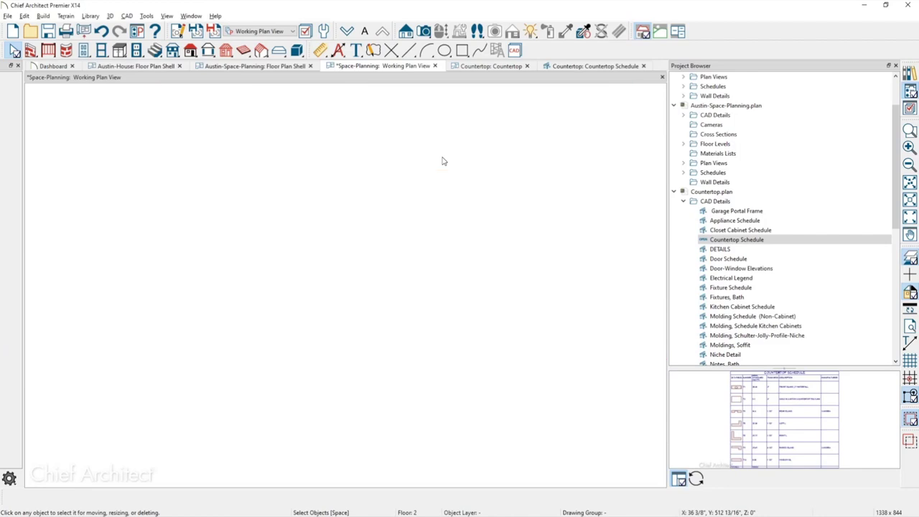
key(F9)
Review the Space Planning Boxes layer in the Reference Display layer set without changing it, and return to Floor 1.
click(364, 31)
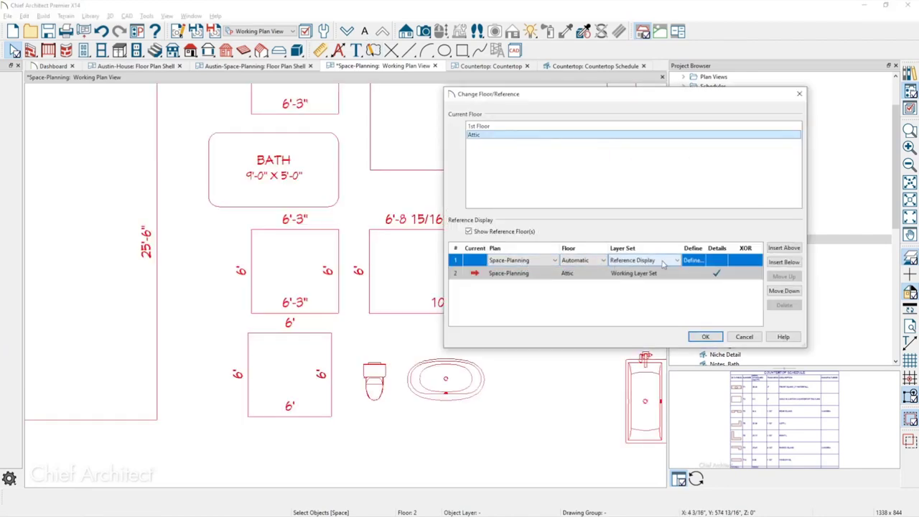
click(693, 260)
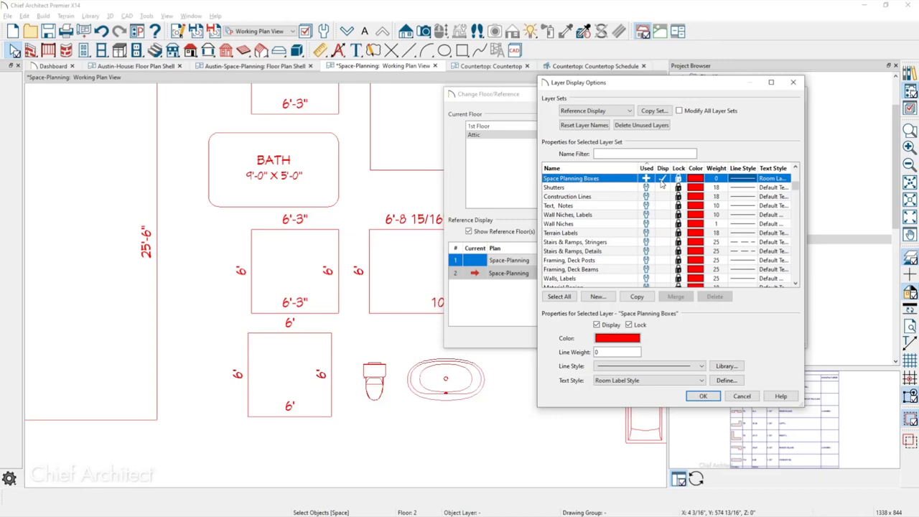
click(793, 82)
click(799, 95)
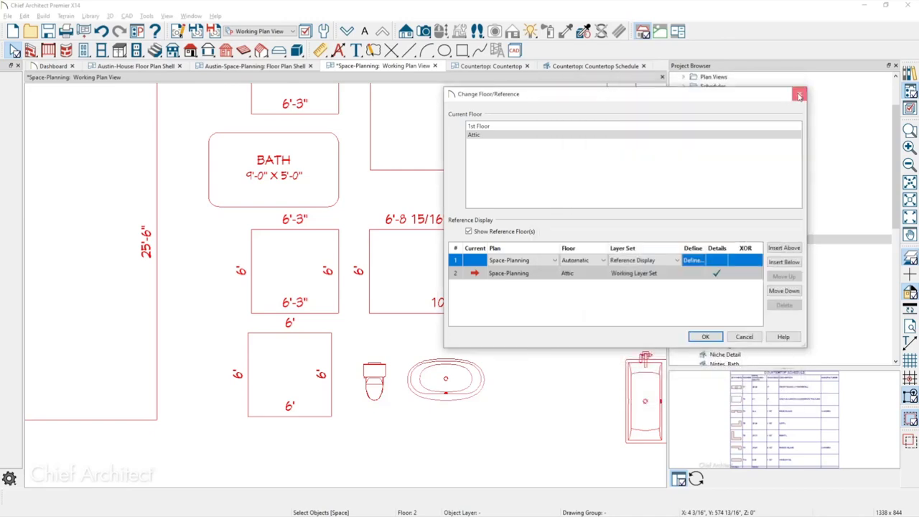
click(347, 32)
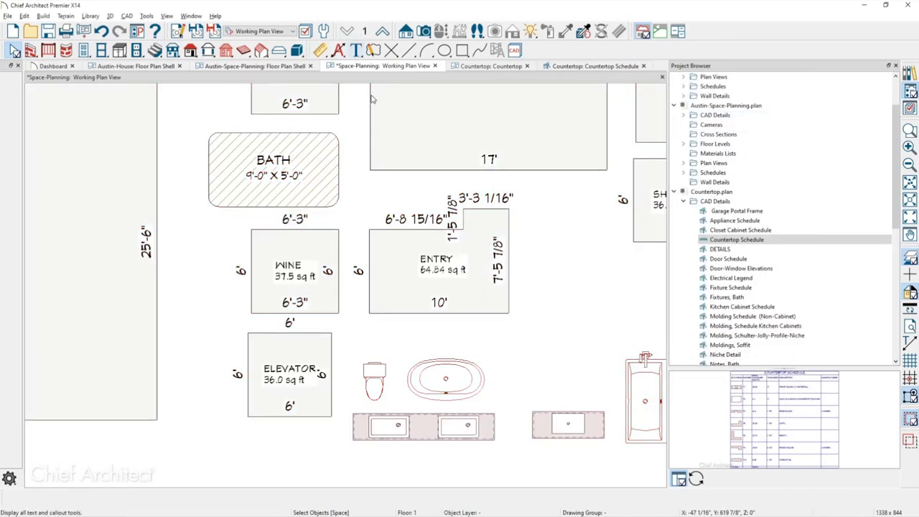
scroll(434, 242, down, 2)
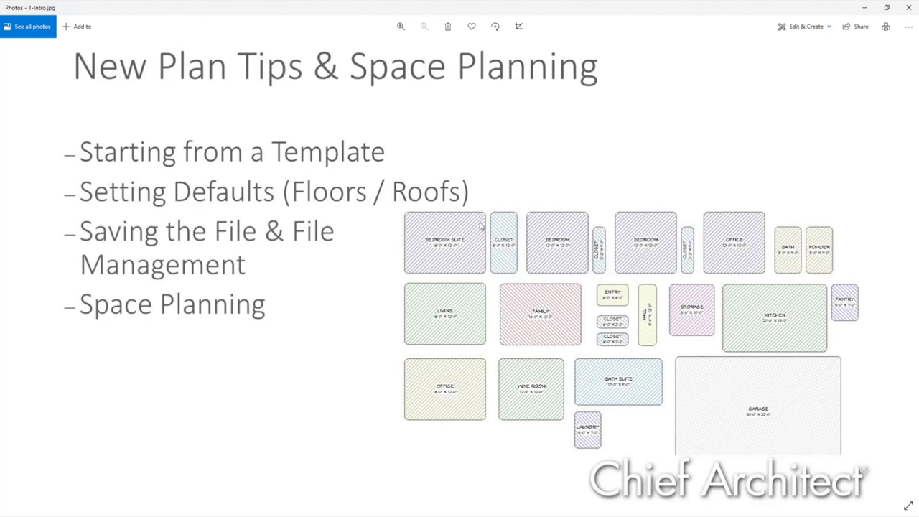
Leave the slide image for Chief Architect, bring up the Austin-House floor plan and close the Project Browser.
click(865, 11)
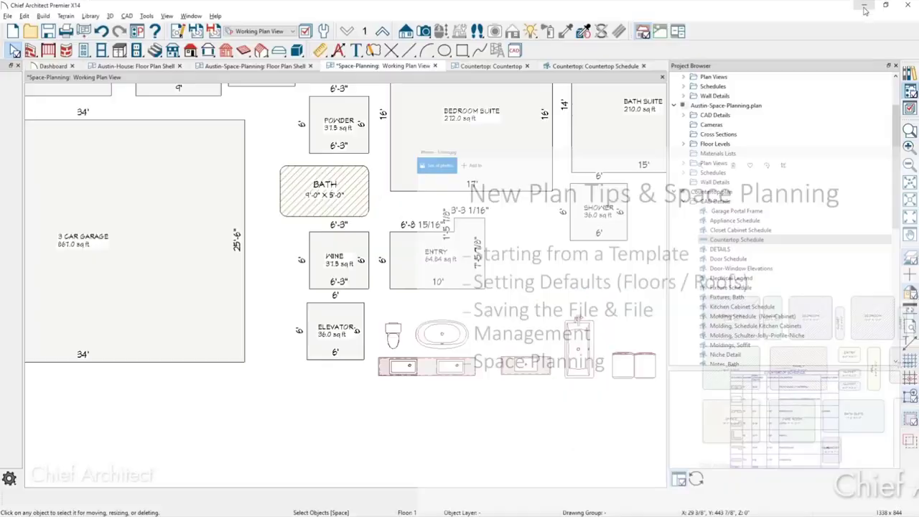
click(127, 66)
scroll(429, 298, up, 2)
middle_drag(386, 284, 425, 342)
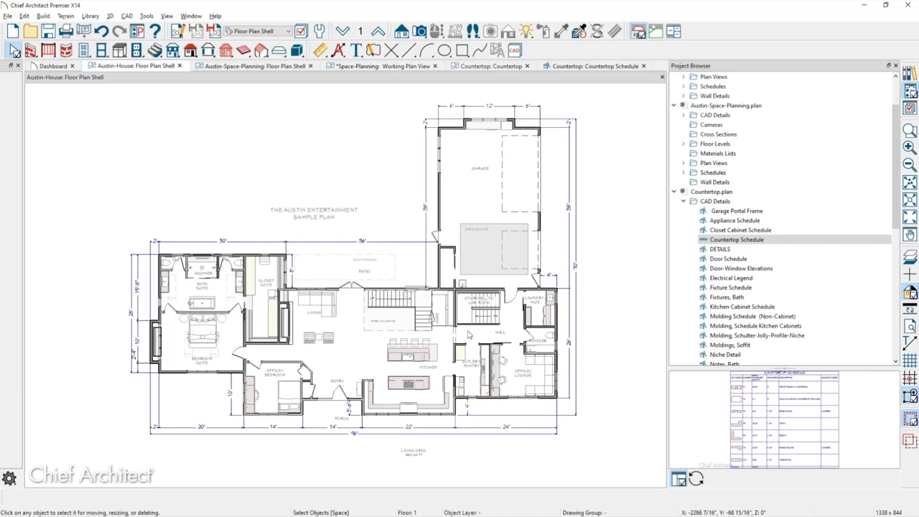
click(895, 65)
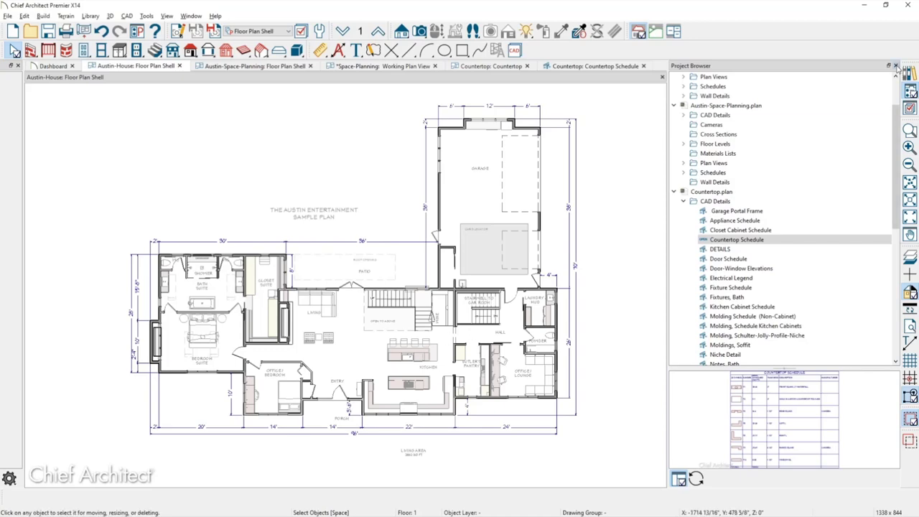
scroll(656, 280, up, 2)
scroll(653, 300, down, 1)
middle_drag(653, 300, 574, 254)
Check which file types are available for saving a copy of the Austin-House plan, and cancel the save.
click(7, 16)
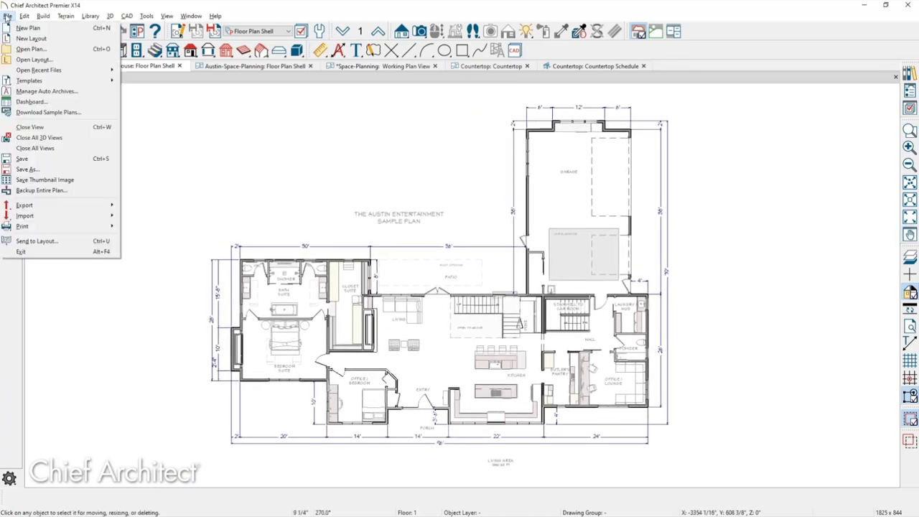
click(48, 170)
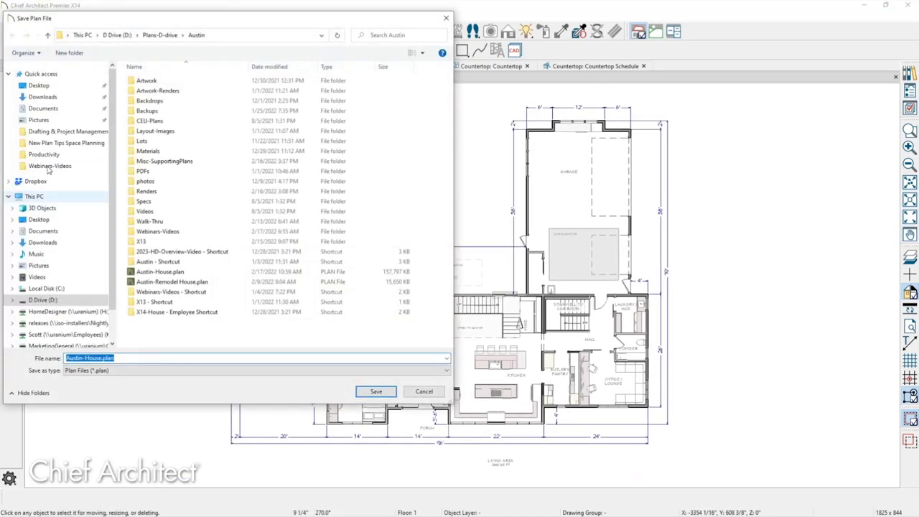
key(Tab)
key(alt+Down)
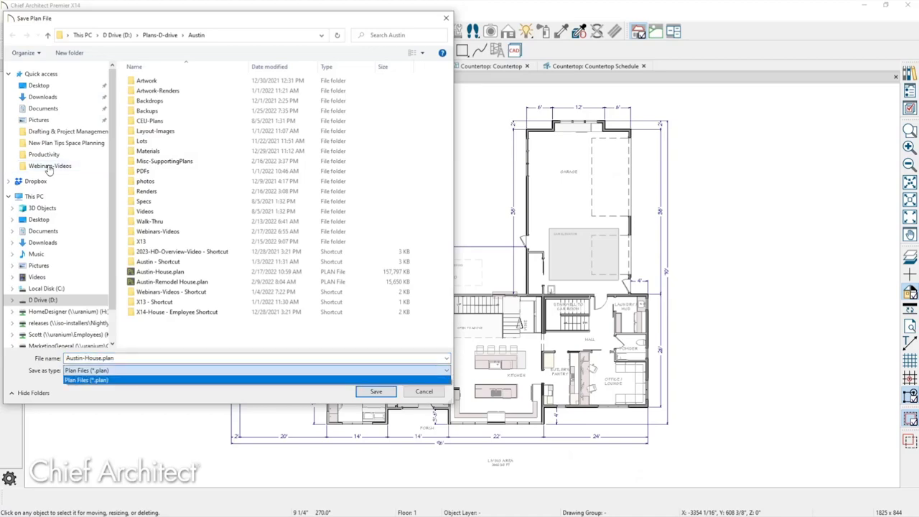
key(Escape)
key(Escape)
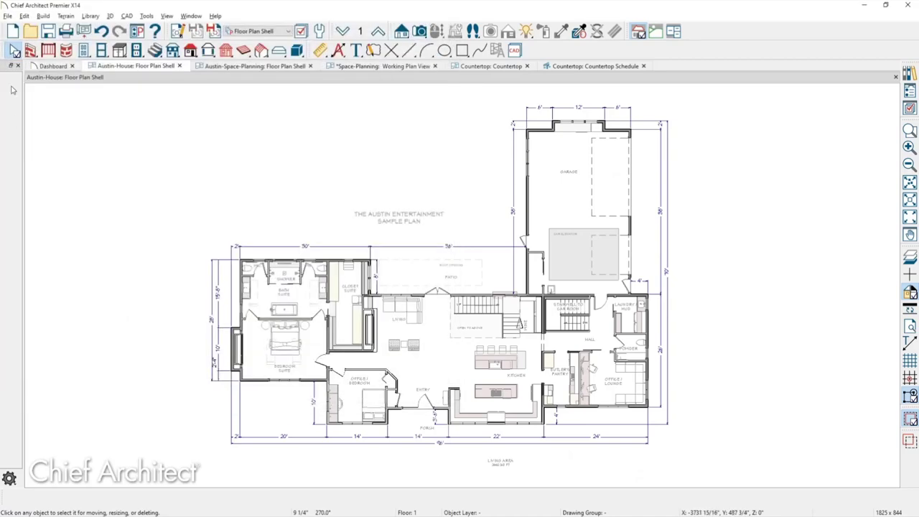
Export the current Austin-House view to the Desktop as Austin-House.pdf, and close the PDF after viewing it.
click(10, 16)
mouse_move(51, 208)
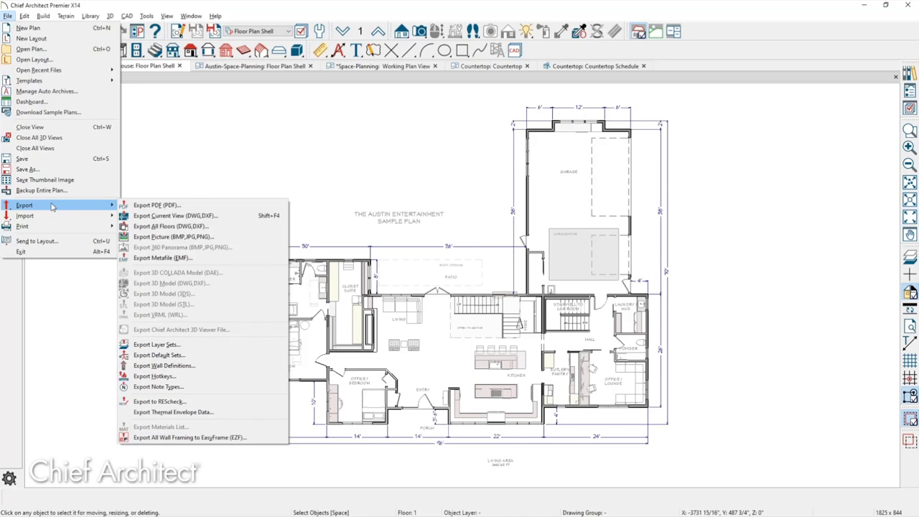
click(184, 208)
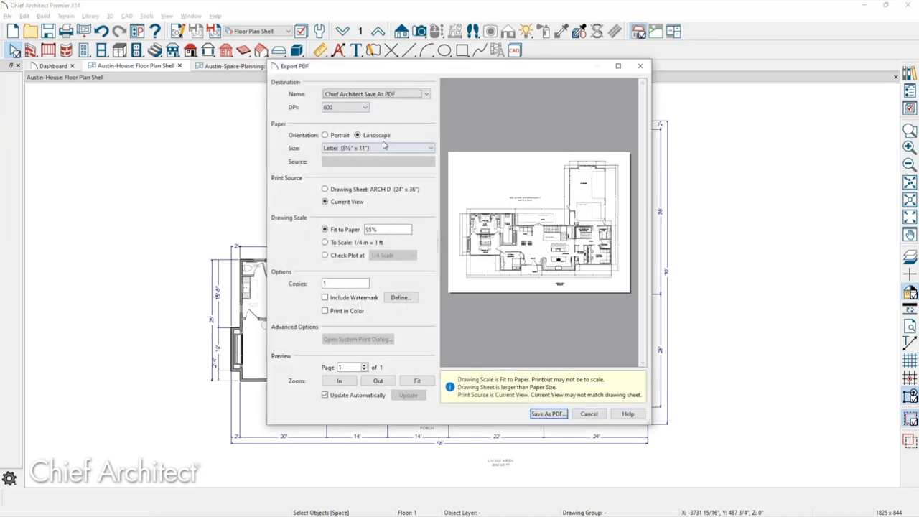
click(548, 414)
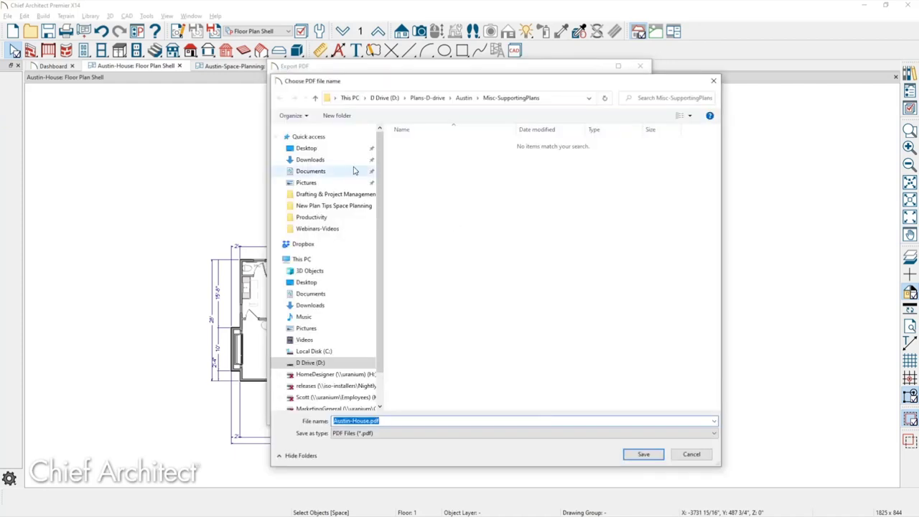
click(305, 148)
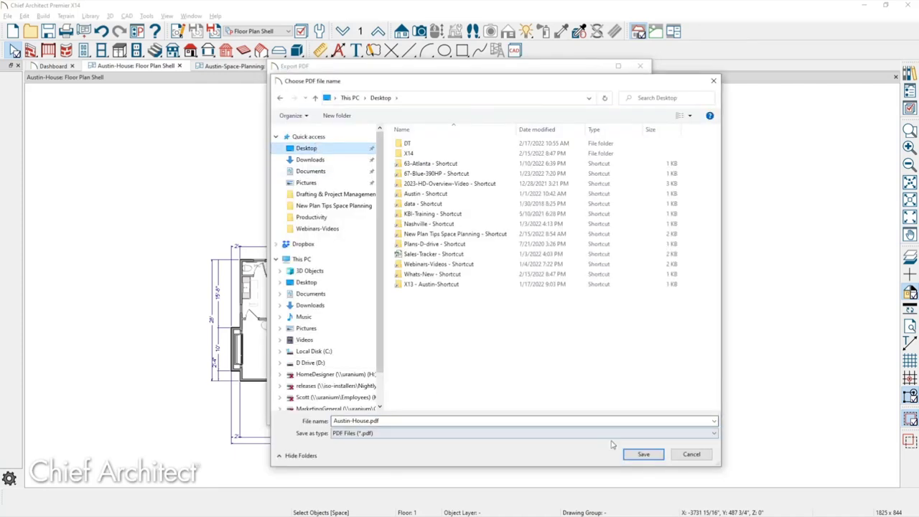
click(644, 454)
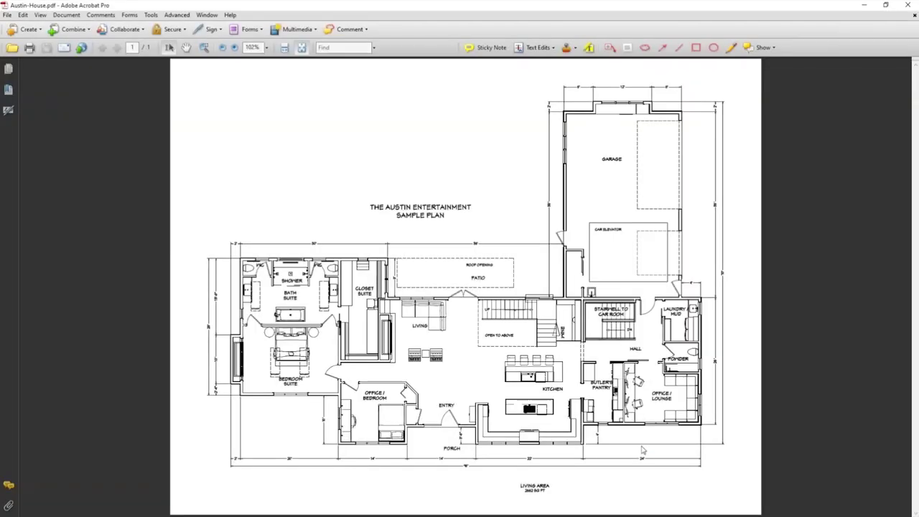
click(907, 6)
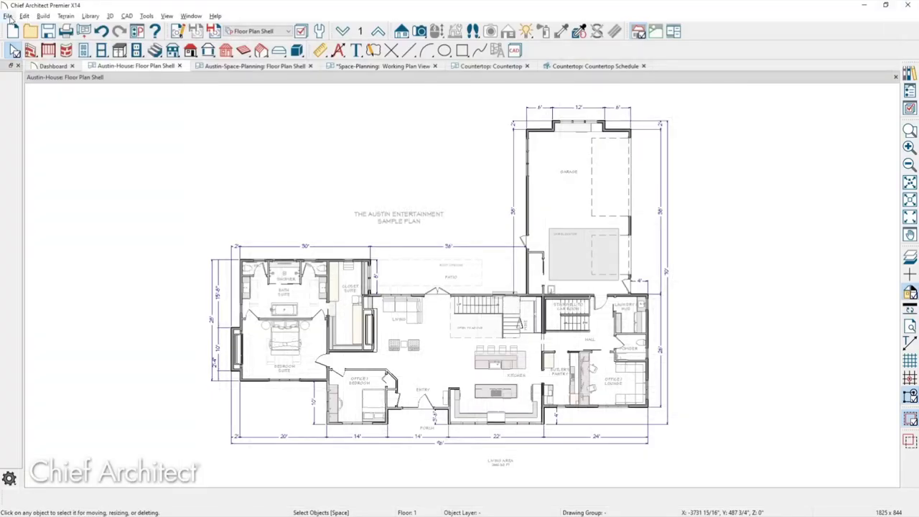
Create a new plan and import the current page of Austin-House.pdf from the Desktop into it.
click(8, 15)
click(15, 29)
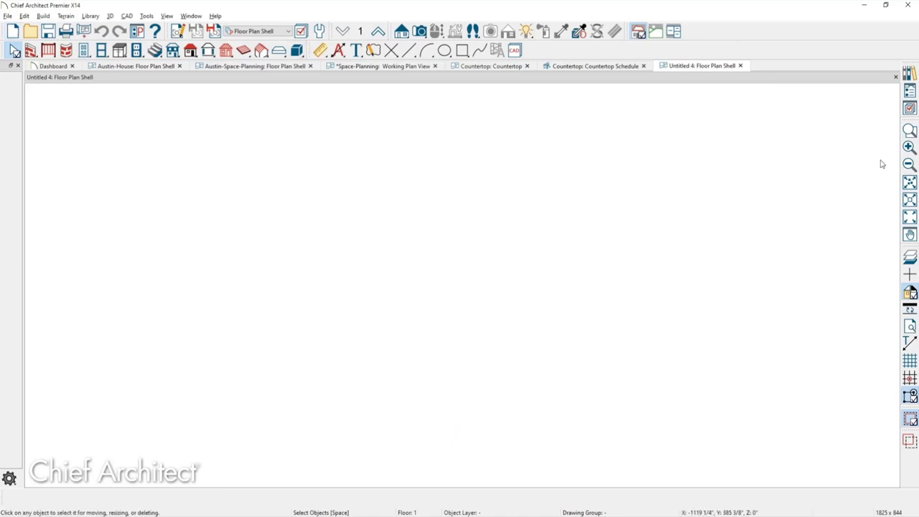
click(7, 16)
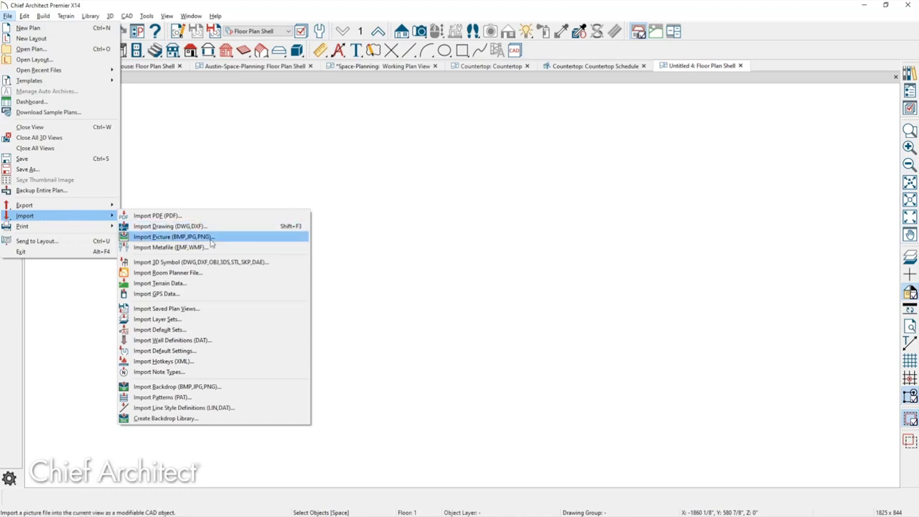
click(198, 217)
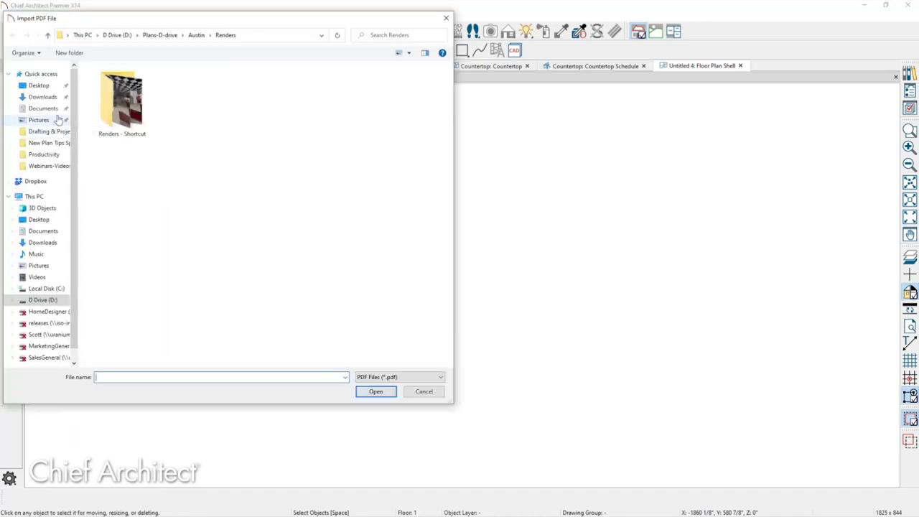
click(39, 87)
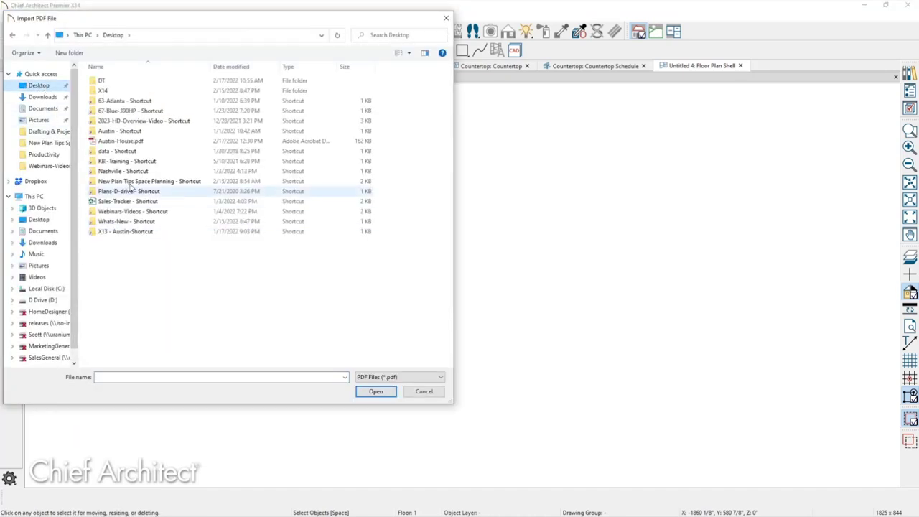
click(122, 141)
click(375, 391)
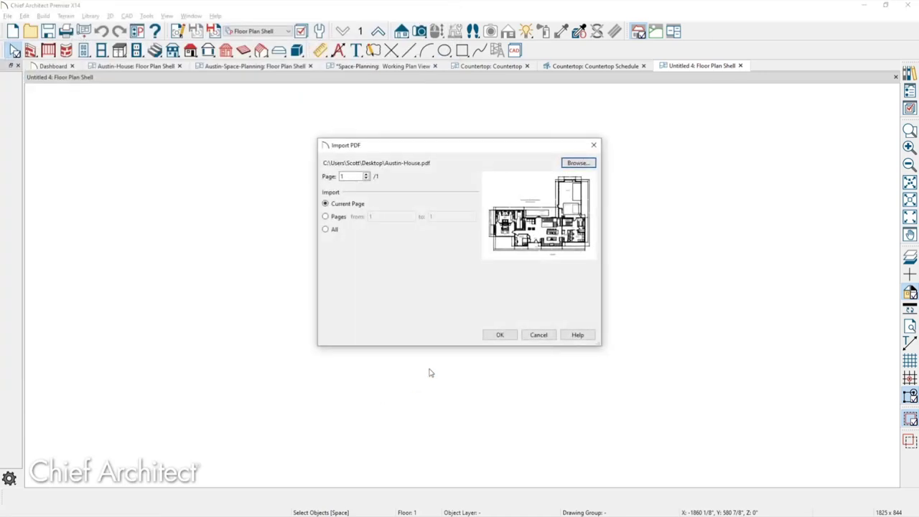
click(498, 335)
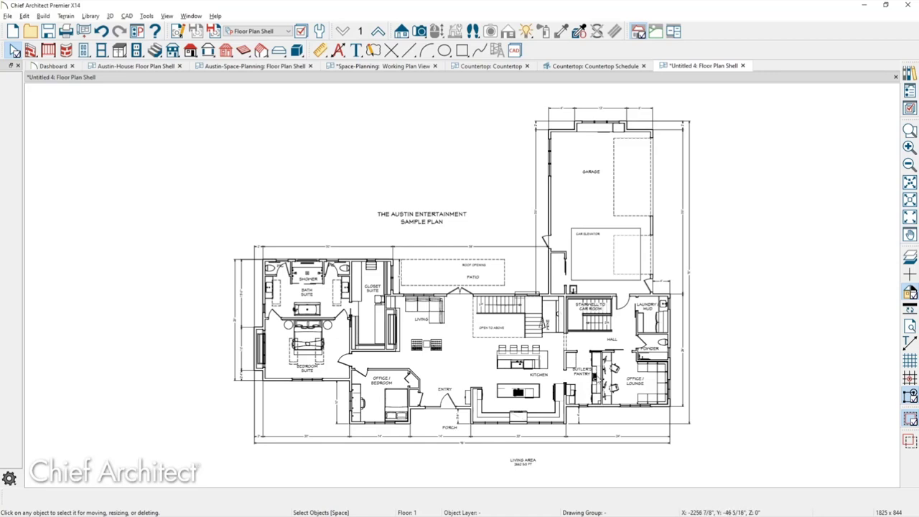
Copy the CAD, Default layer from the imported PDF box's line style settings and name the copy PDF FOOTPRINT.
click(608, 407)
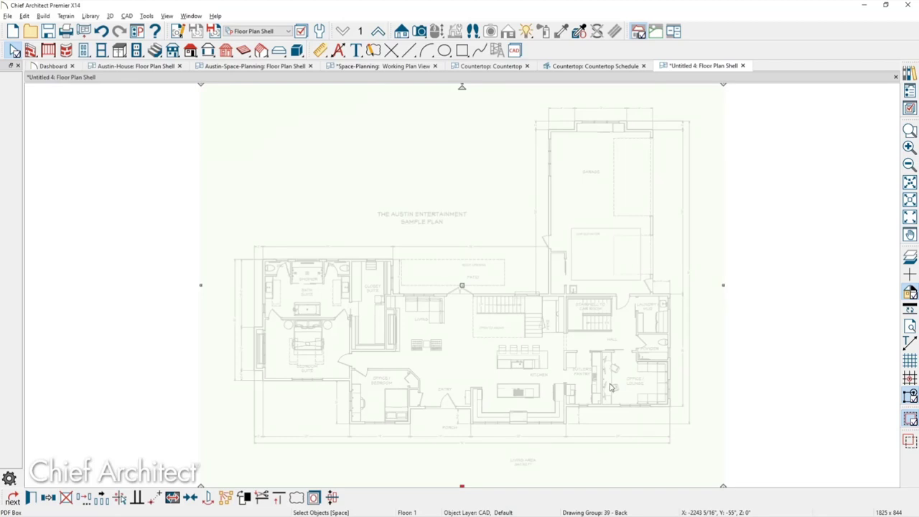
double_click(610, 387)
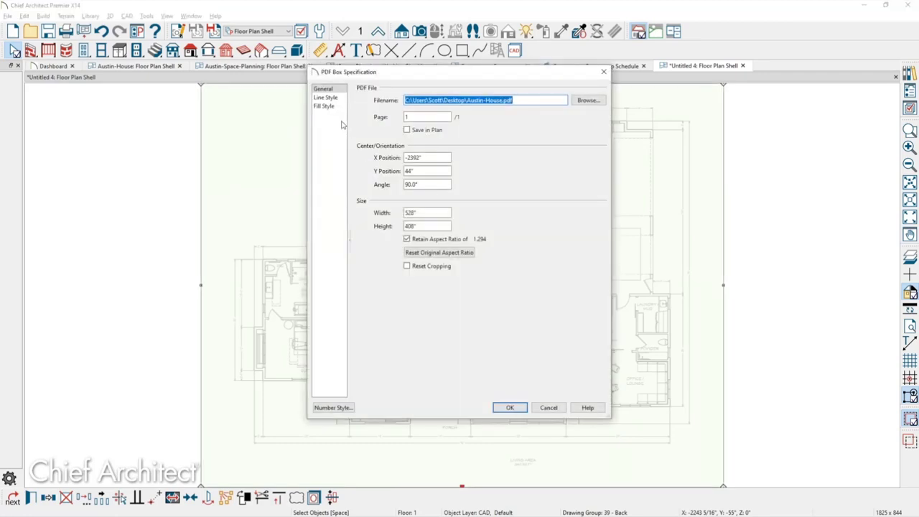
click(327, 98)
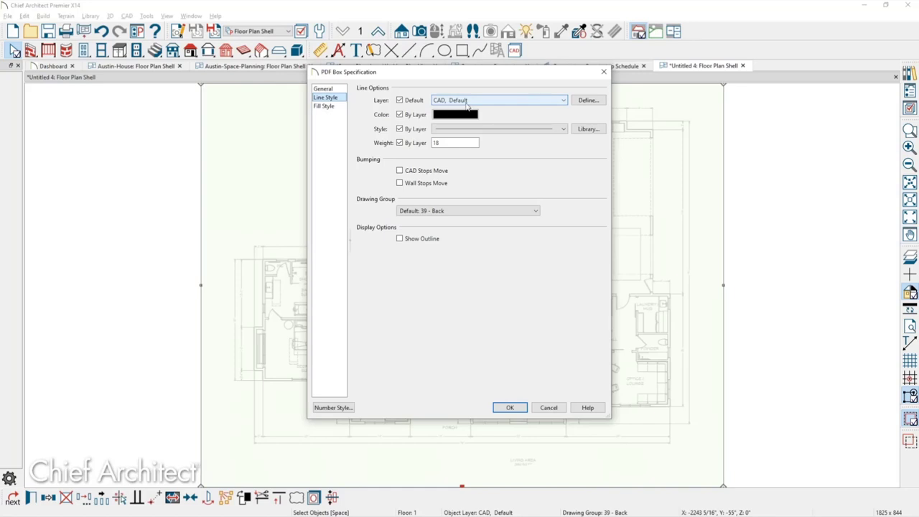
click(578, 101)
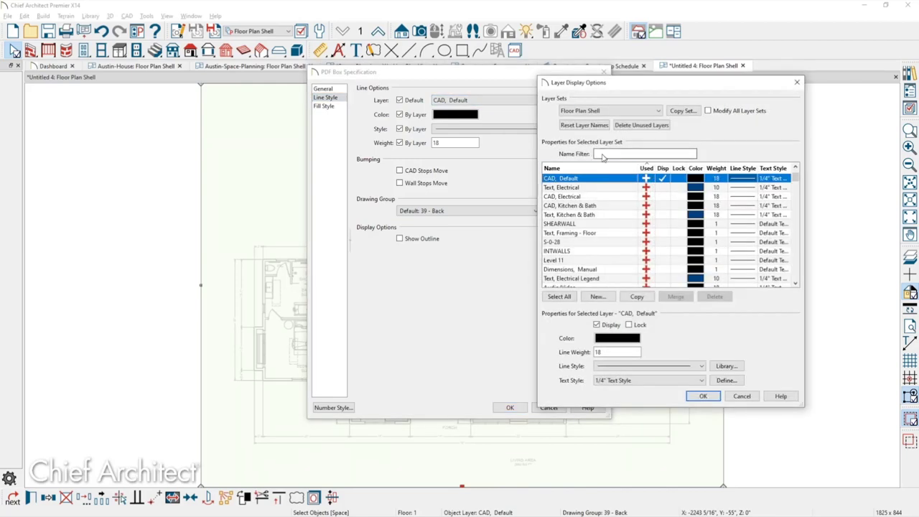
click(636, 299)
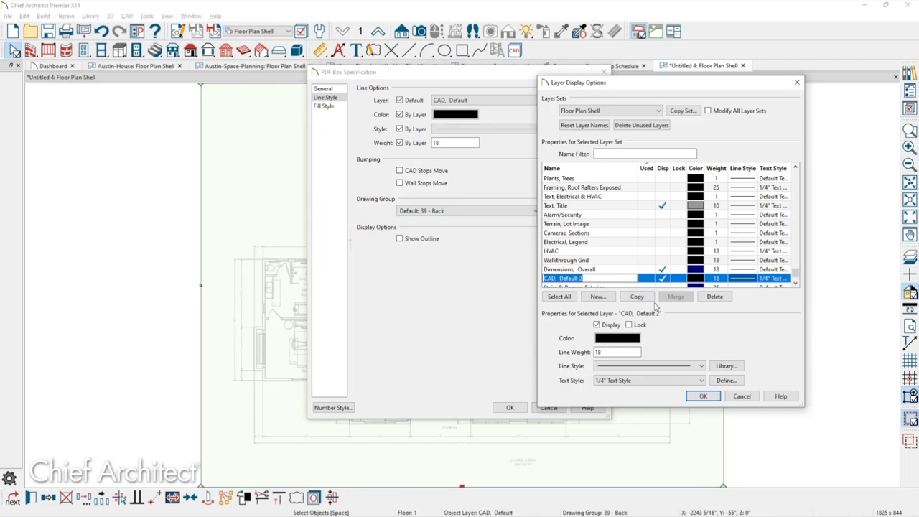
key(BackSpace)
text(F)
text(R)
text(F)
text( F)
text(OOTPRINT)
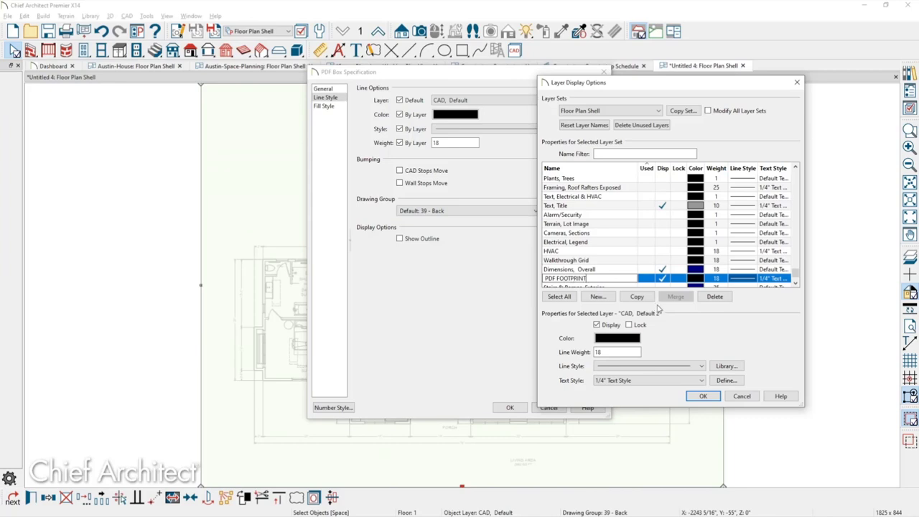
click(715, 400)
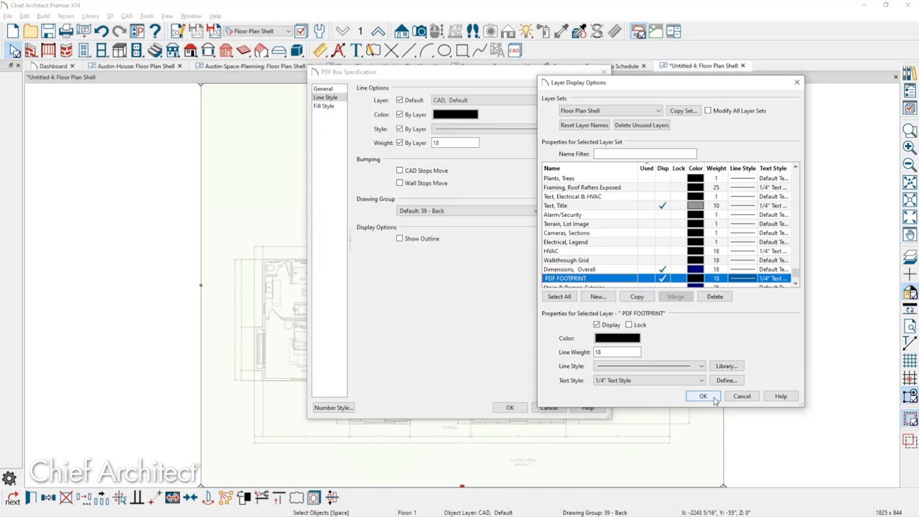
Accept the new layer so the PDF box is assigned to PDF FOOTPRINT, and deselect the box.
click(702, 396)
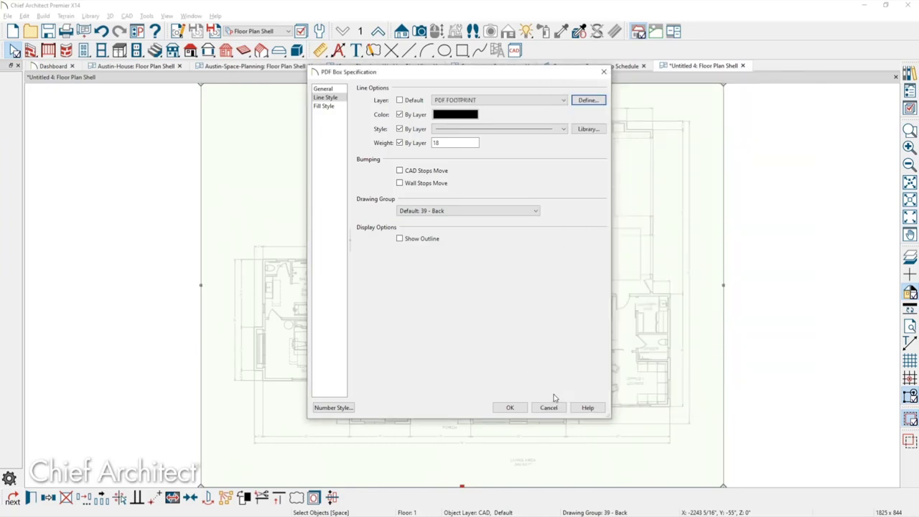
click(520, 411)
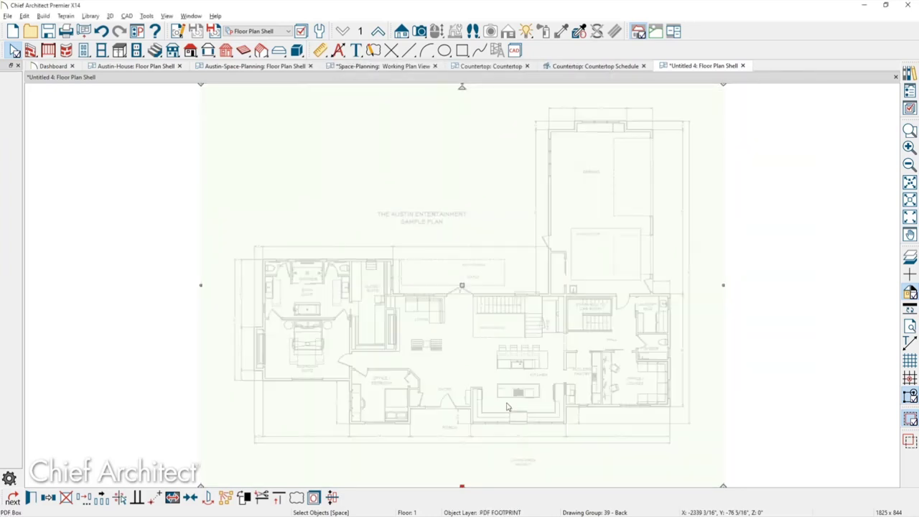
key(Escape)
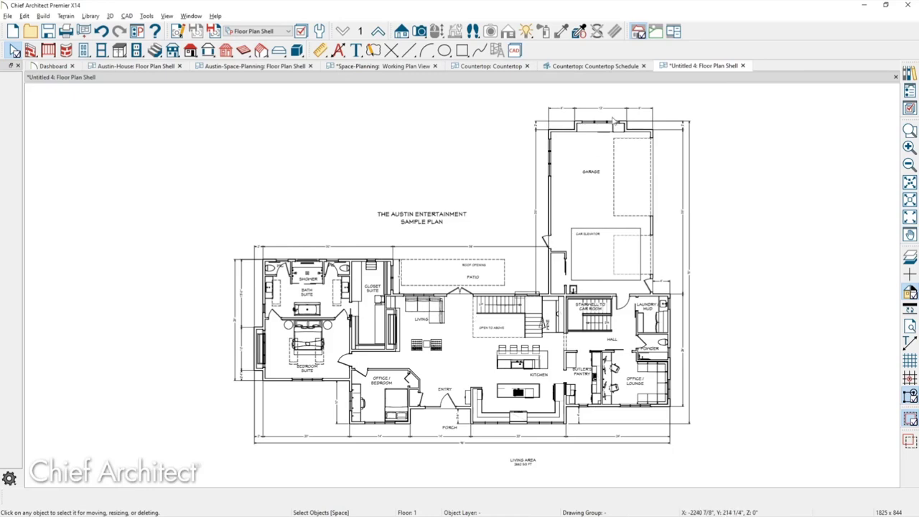
Resize the PDF box point to point, setting the patio's wall-to-wall width to 36' (432") with the aspect ratio retained.
scroll(615, 120, up, 2)
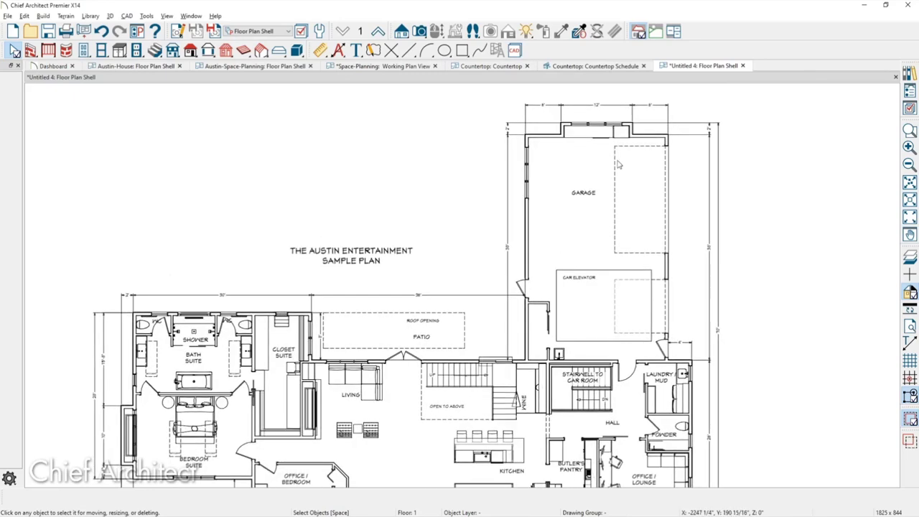
click(603, 215)
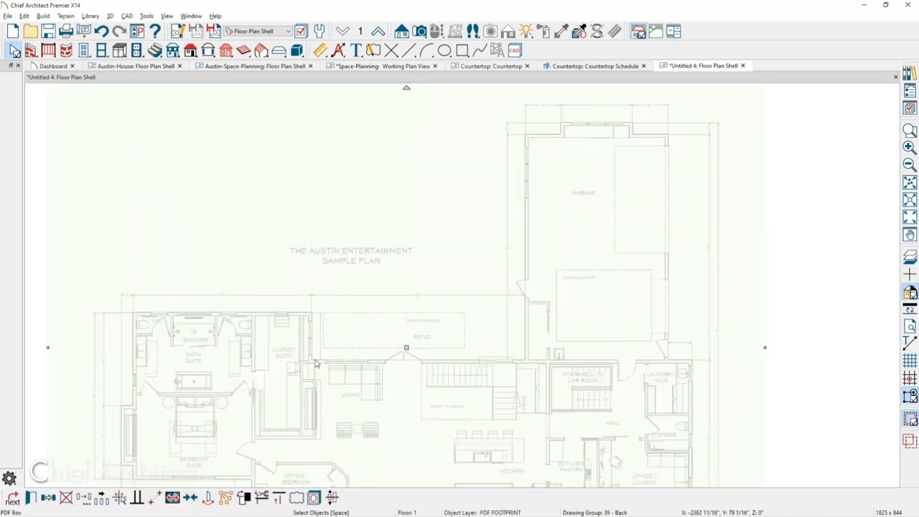
click(176, 502)
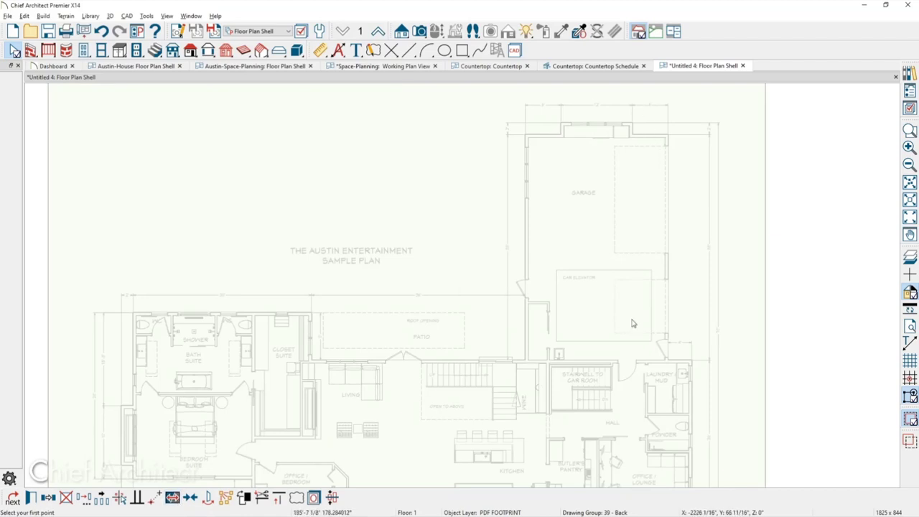
scroll(400, 319, up, 1)
scroll(400, 320, up, 1)
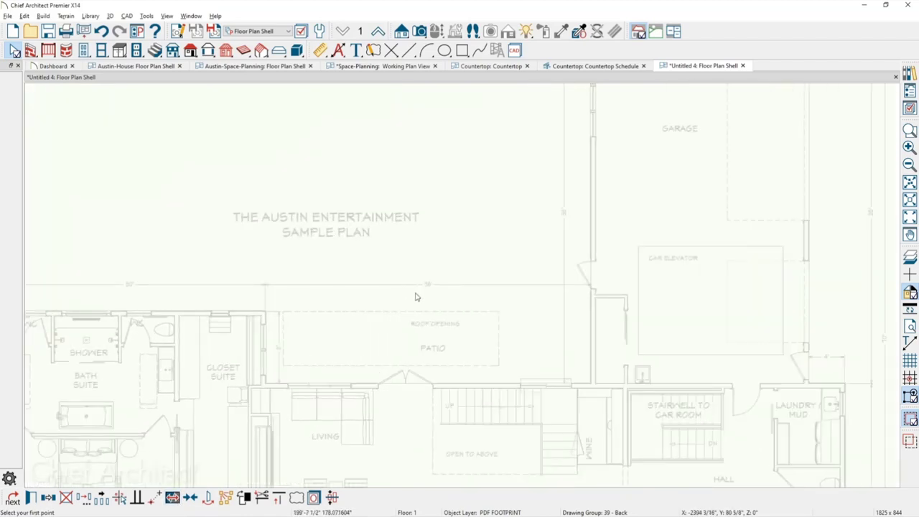
click(265, 386)
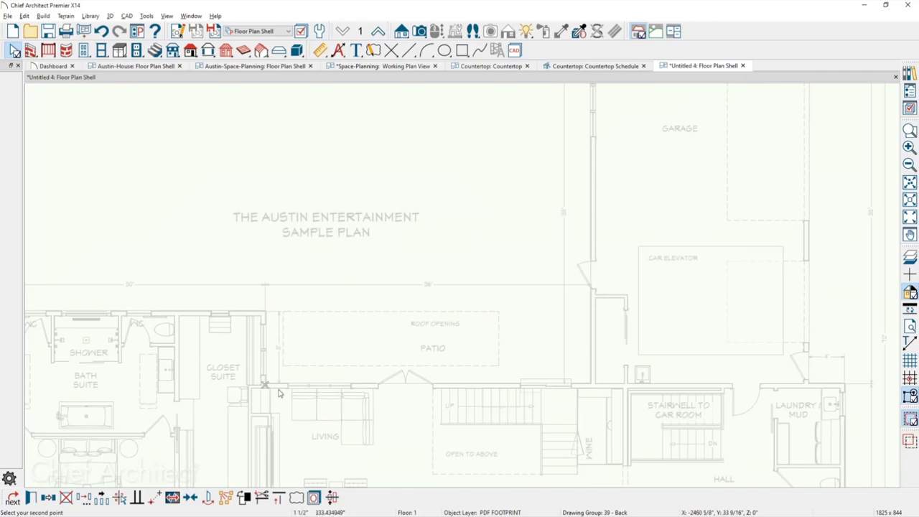
click(589, 386)
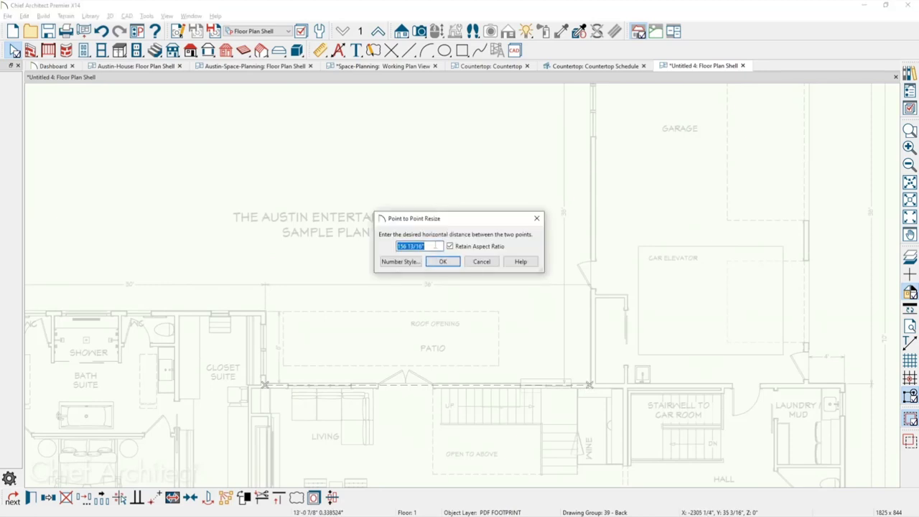
text(36)
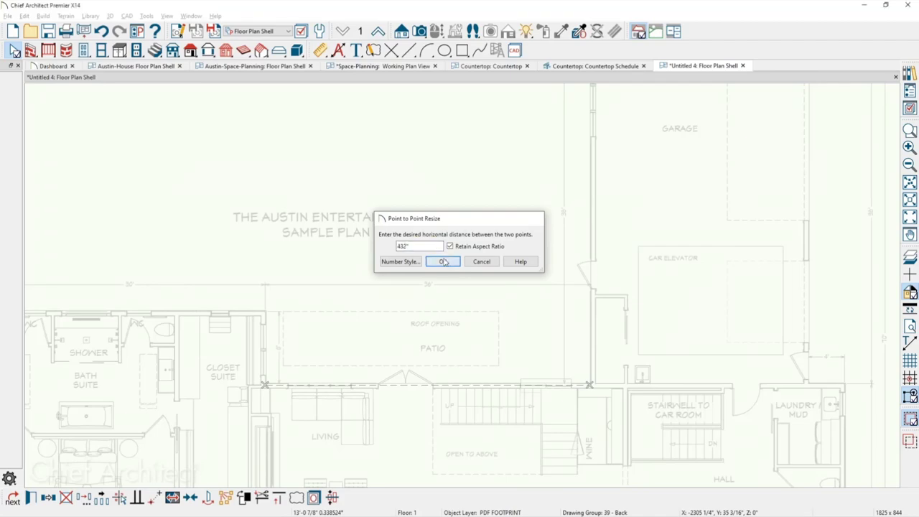
click(443, 261)
Draw a horizontal CAD line about 30' 3" long just below the 30' dimension over the bath and closet suites.
scroll(441, 249, down, 8)
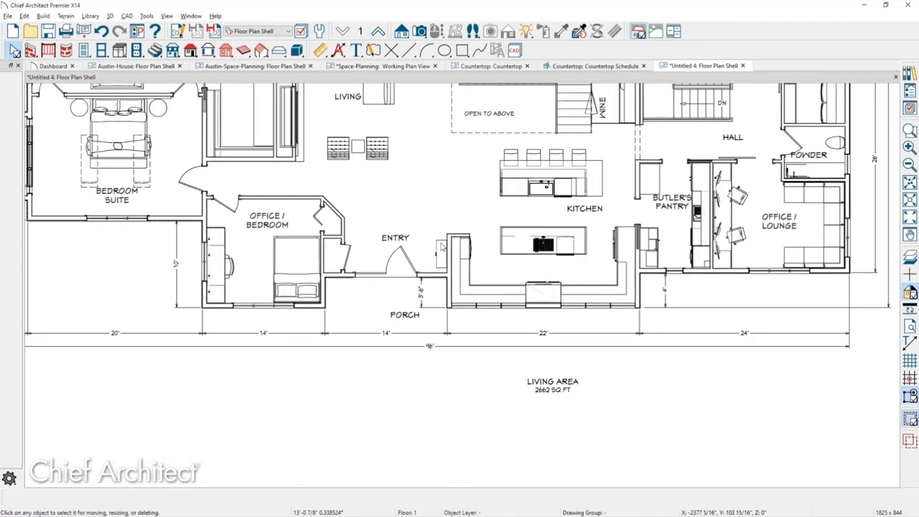
middle_drag(417, 348, 422, 371)
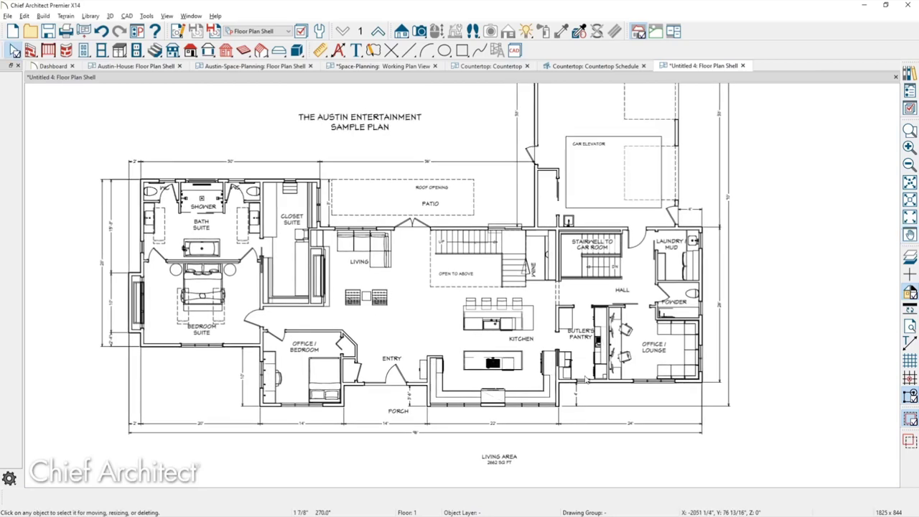
scroll(585, 380, down, 1)
middle_drag(585, 380, 570, 440)
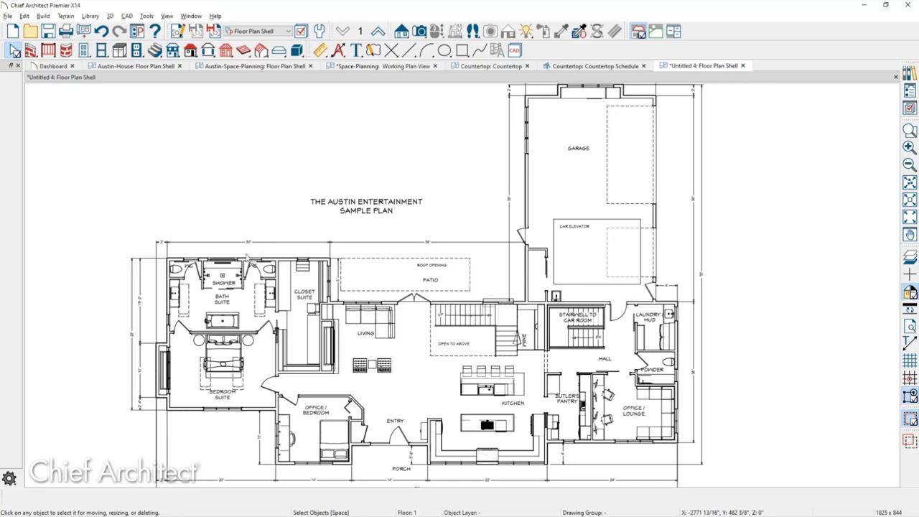
scroll(257, 266, up, 3)
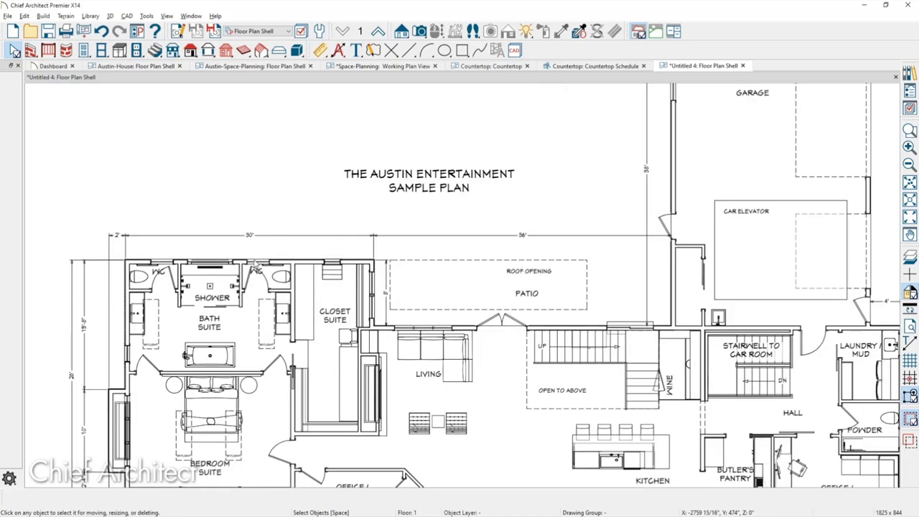
click(127, 210)
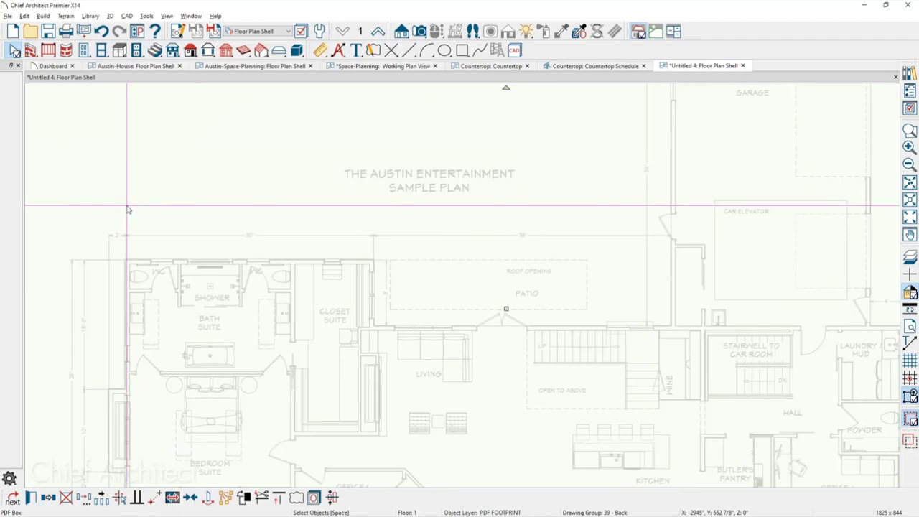
key(Escape)
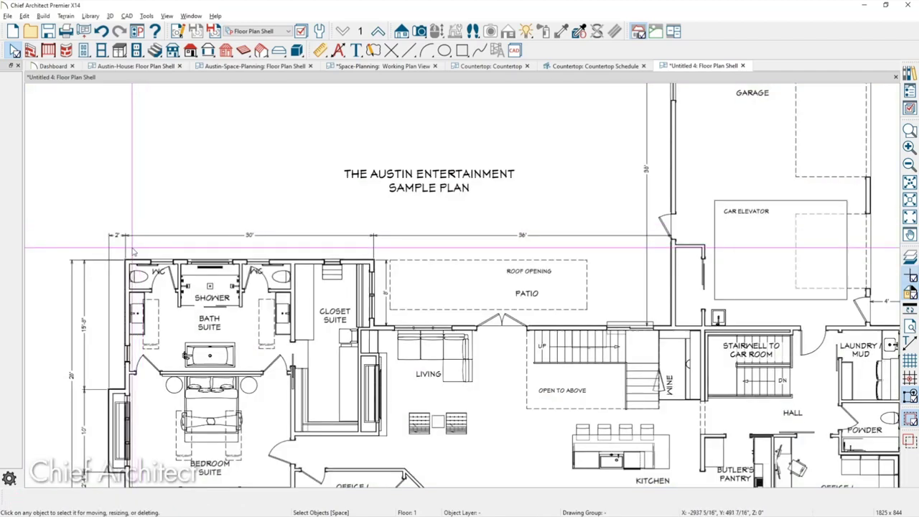
key(/)
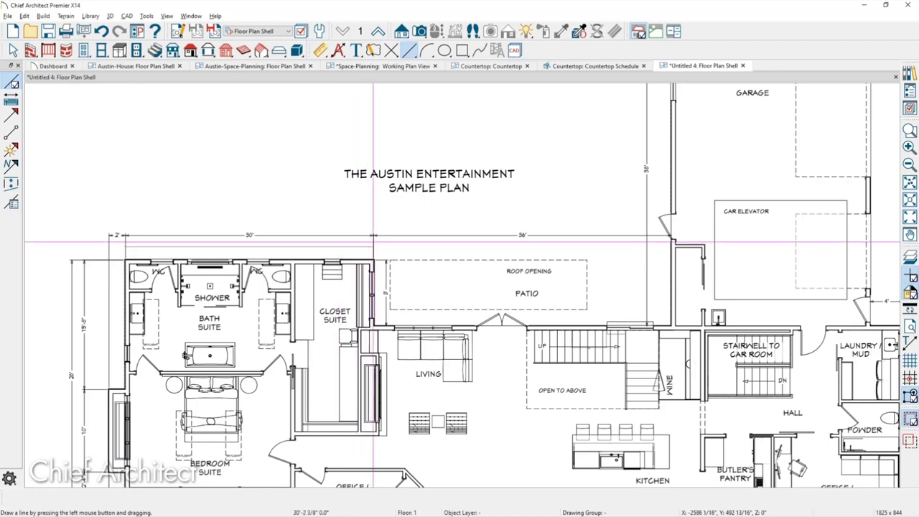
Check the CAD line's length in its specification with the number style set to Feet, Fractional Inches, and cancel the specification.
scroll(160, 242, up, 2)
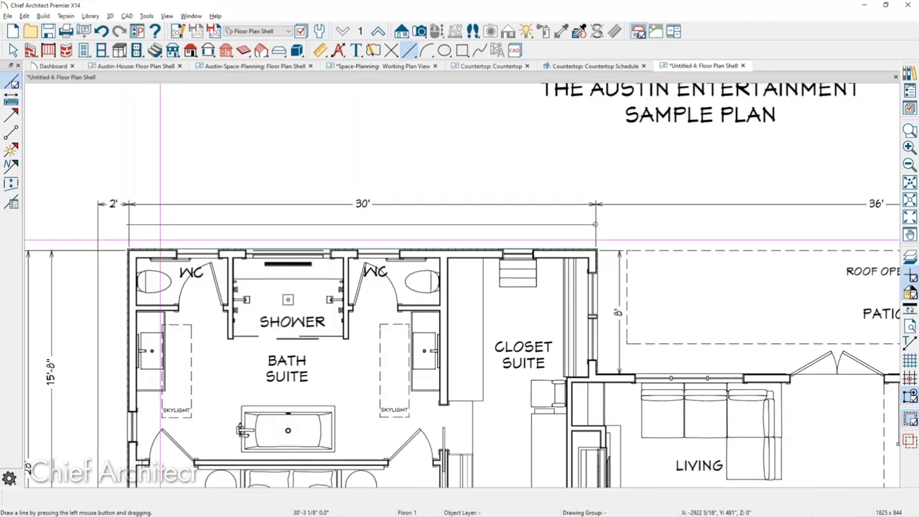
click(179, 224)
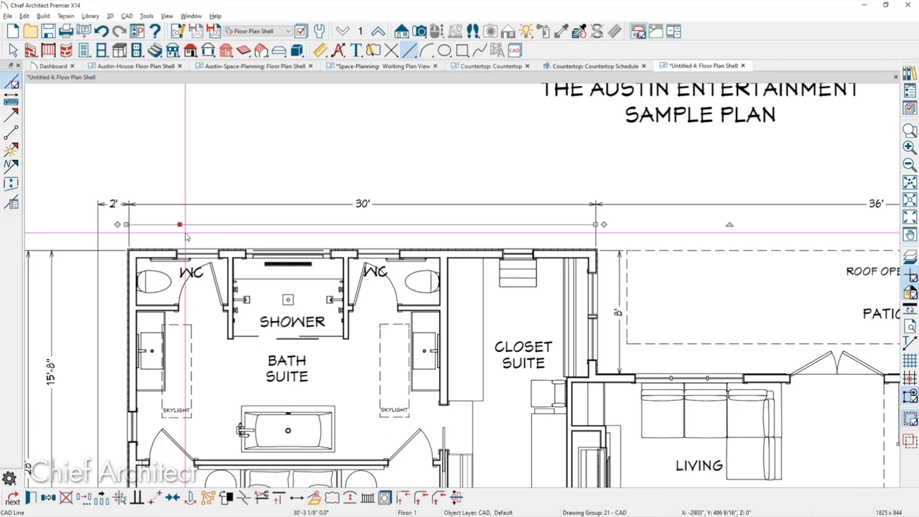
double_click(180, 224)
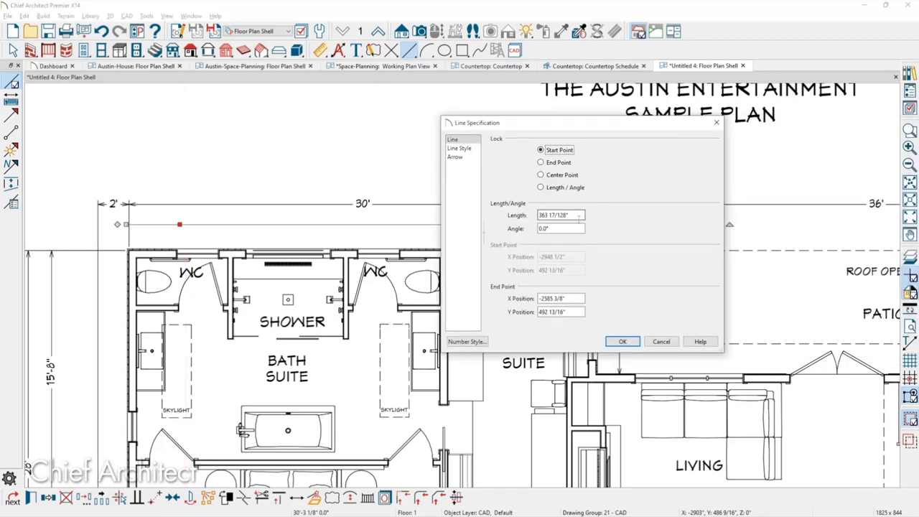
click(471, 343)
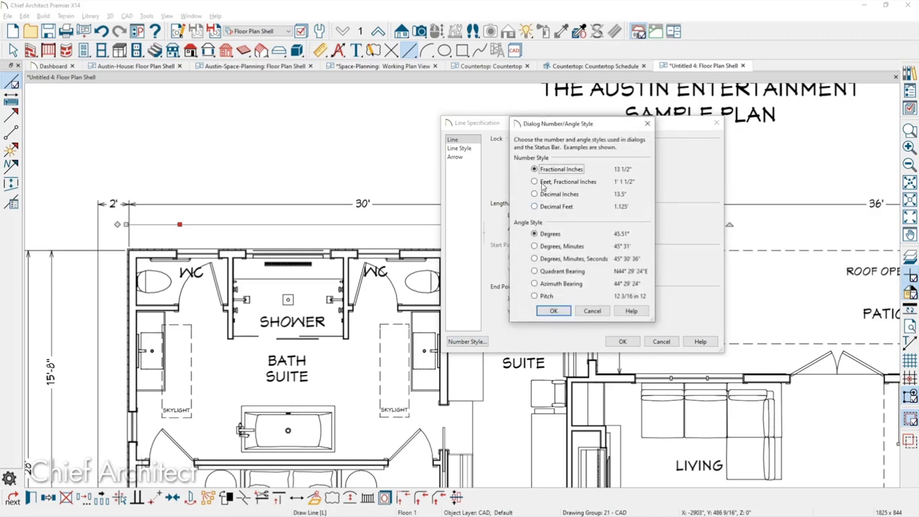
click(535, 183)
click(563, 316)
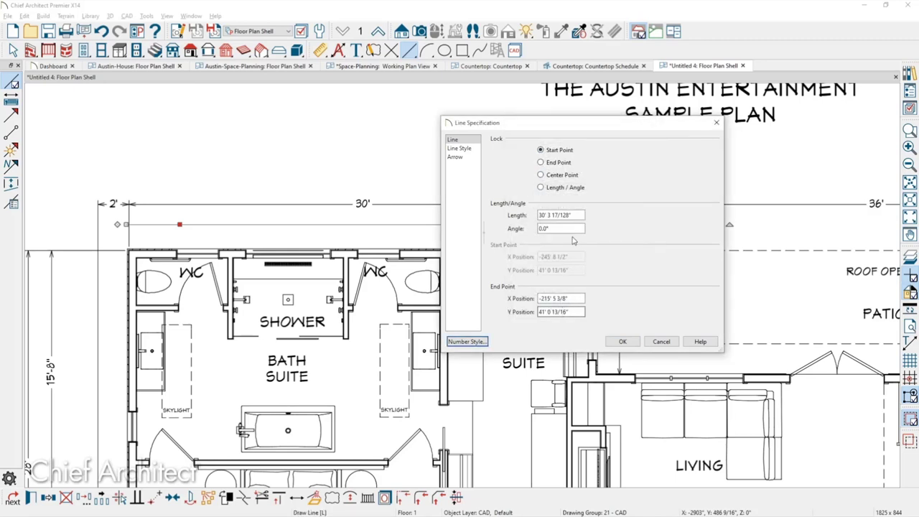
click(661, 342)
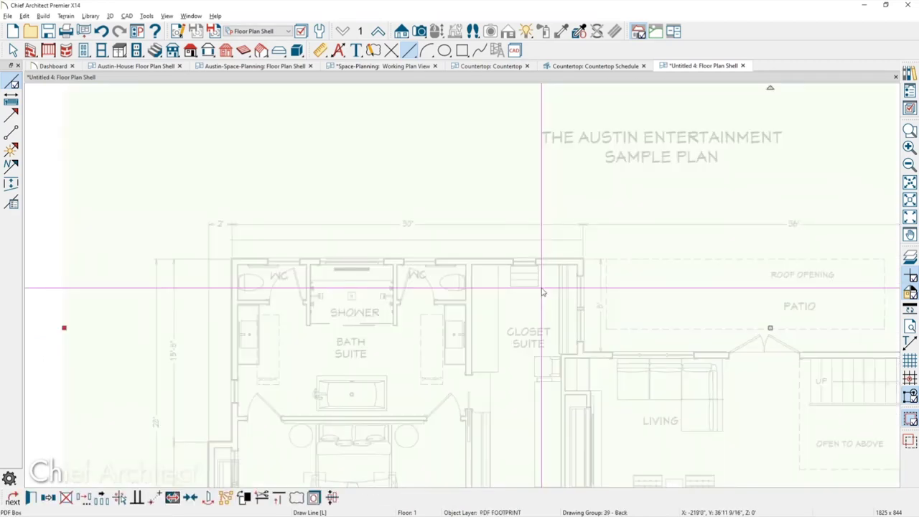
Examine the Resize factor option in Transform/Replicate Object for the PDF box, and cancel without applying it.
click(88, 502)
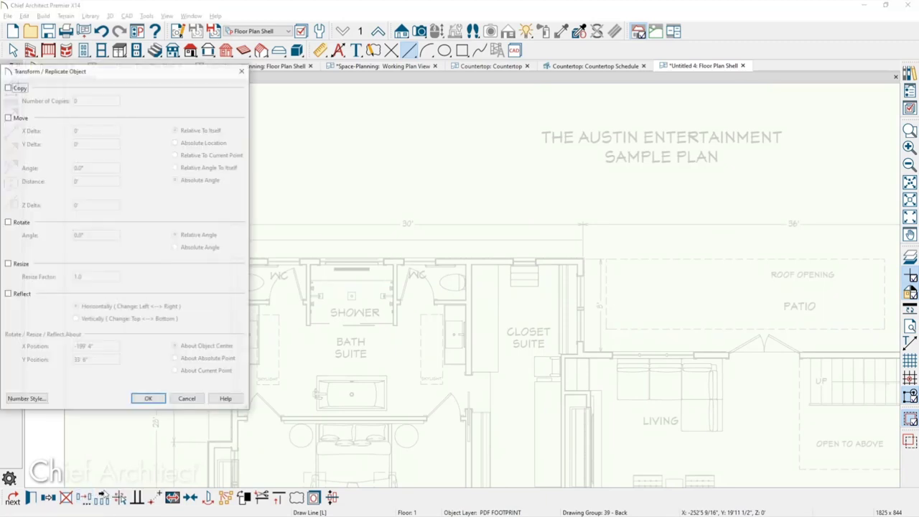
click(18, 263)
click(86, 280)
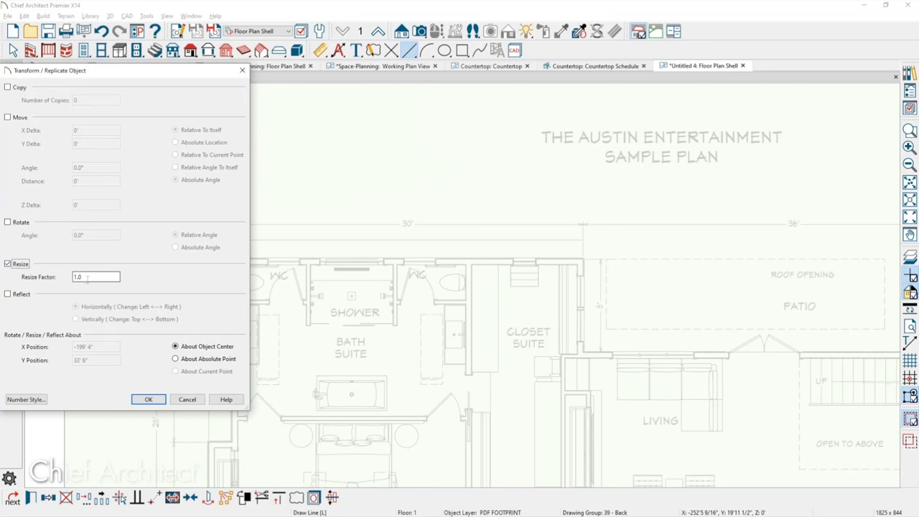
drag(97, 276, 68, 277)
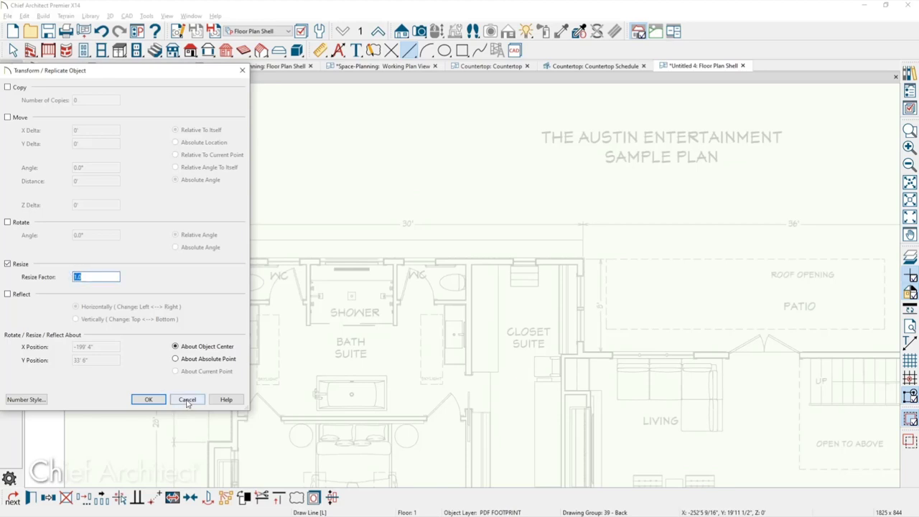
click(187, 399)
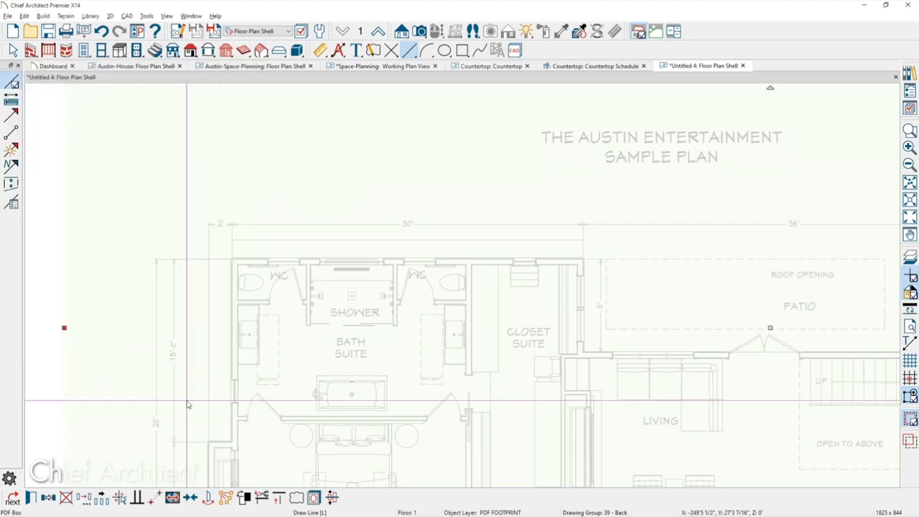
scroll(170, 272, down, 3)
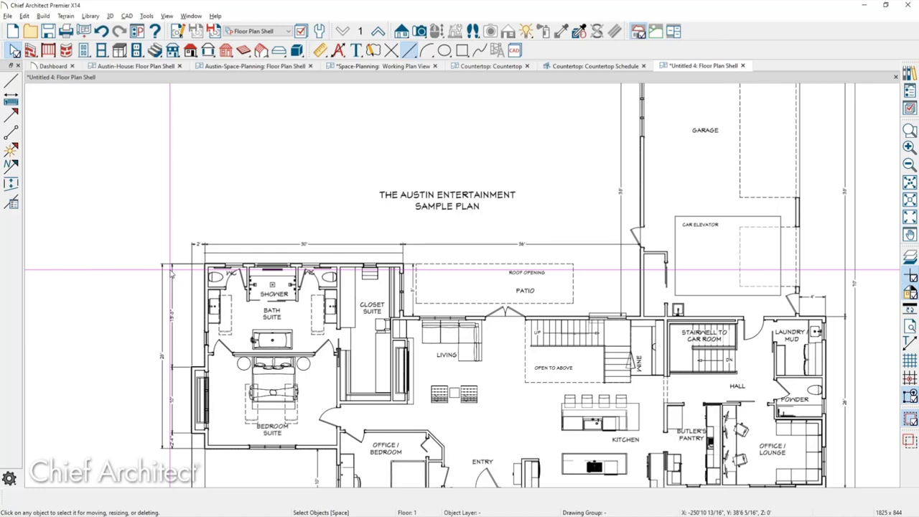
Trace straight exterior walls over the PDF along the bath and closet suites' upper edge and down the closet's patio side.
click(31, 50)
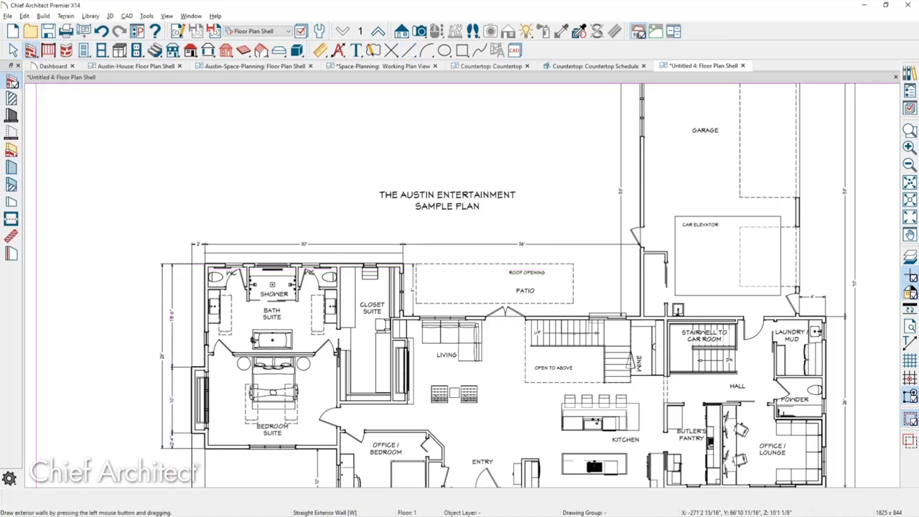
scroll(219, 364, up, 2)
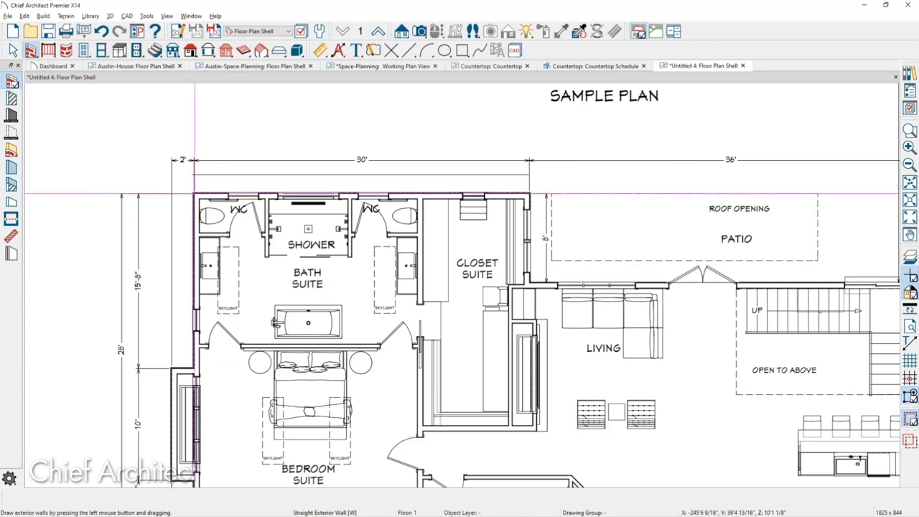
key(t)
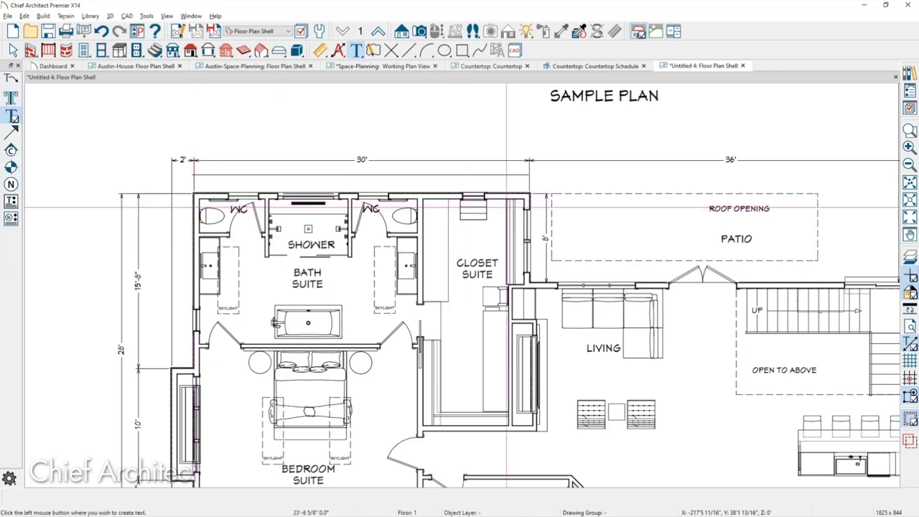
click(31, 51)
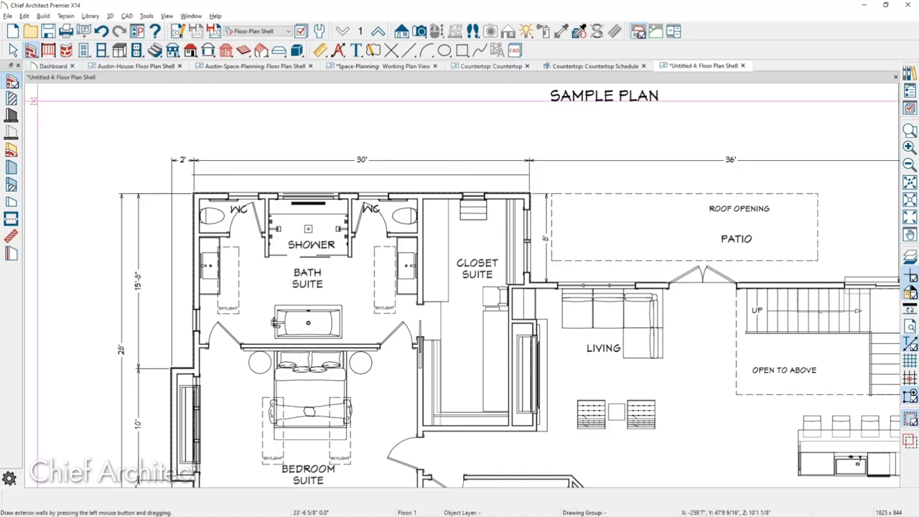
mouse_move(194, 195)
mouse_down()
mouse_move(441, 214)
mouse_move(513, 210)
mouse_move(535, 203)
mouse_move(530, 197)
mouse_move(531, 284)
mouse_up()
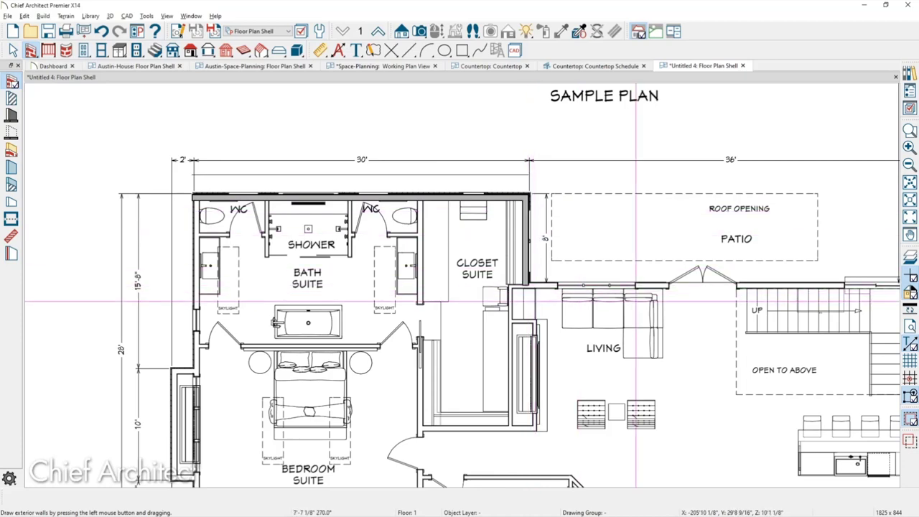
key(space)
Turn off the display of the PDF box's PDF FOOTPRINT layer.
click(698, 260)
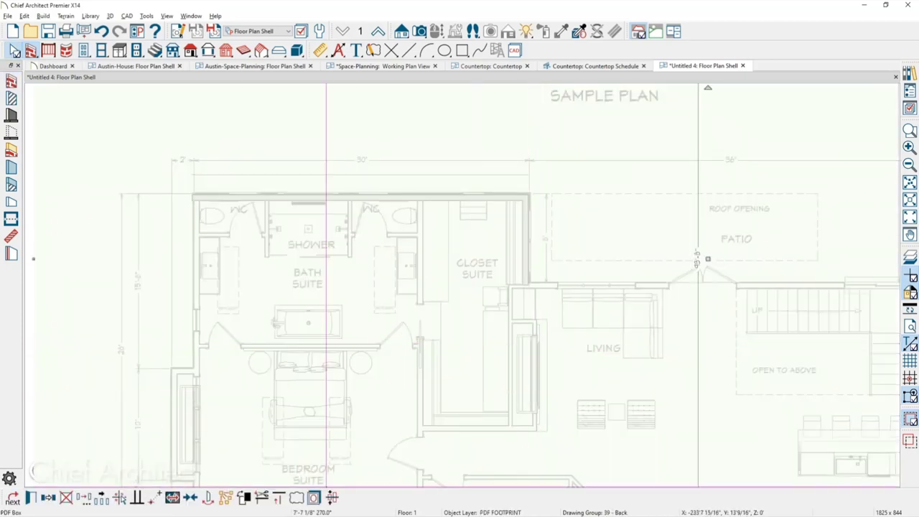
click(314, 496)
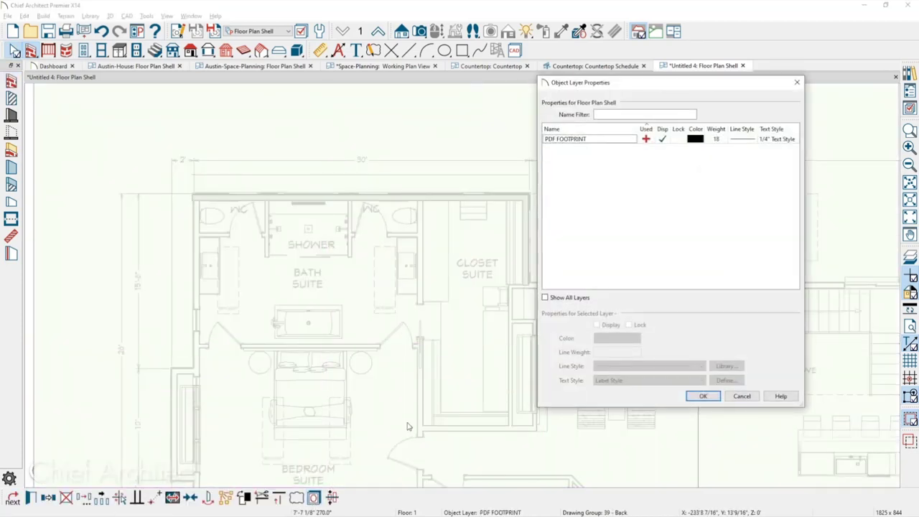
click(665, 141)
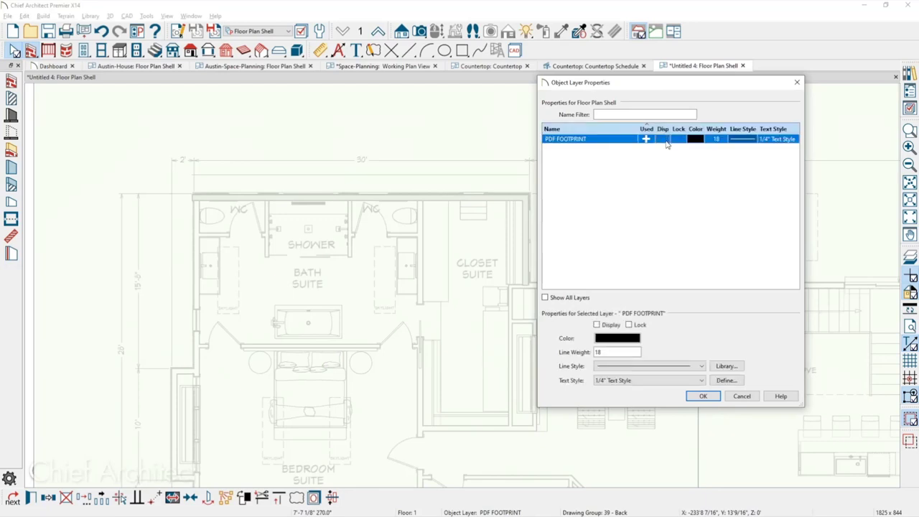
click(703, 397)
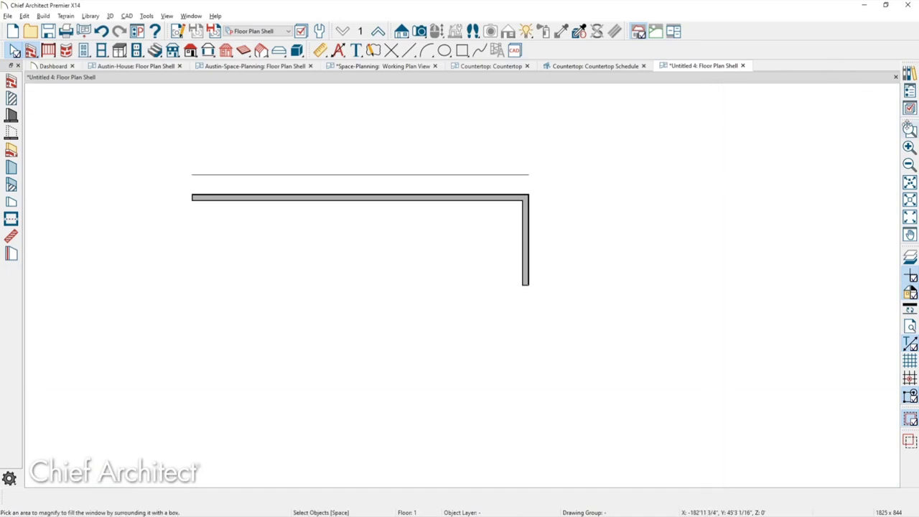
Filter the active layer display options by FOOT and turn the PDF FOOTPRINT layer's display back on.
click(910, 108)
click(771, 135)
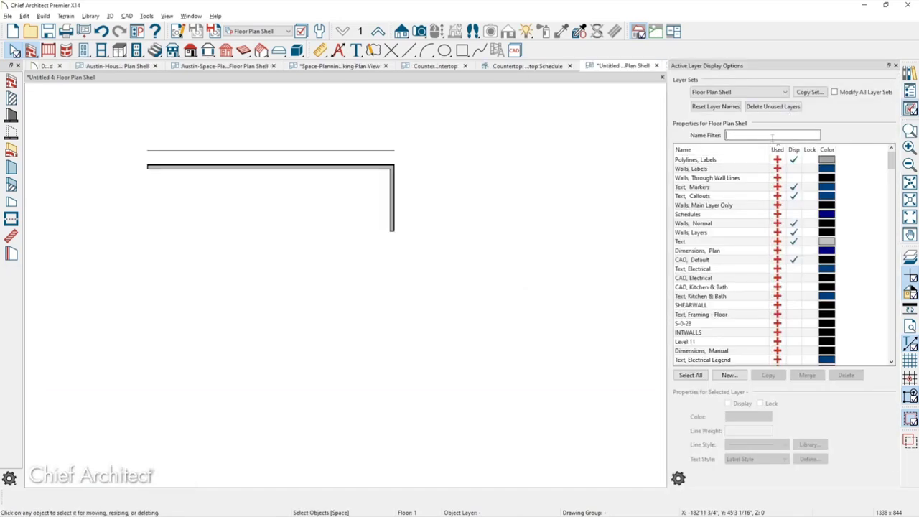
text(t)
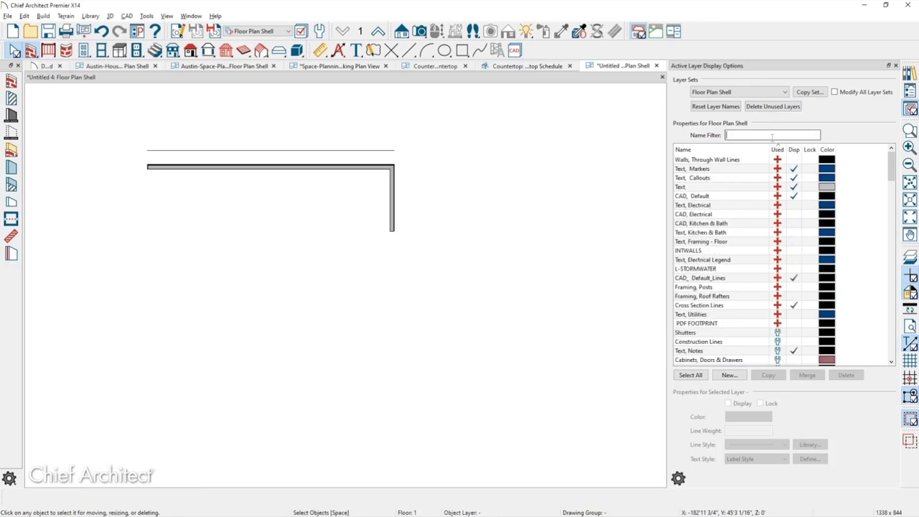
text(FOOT)
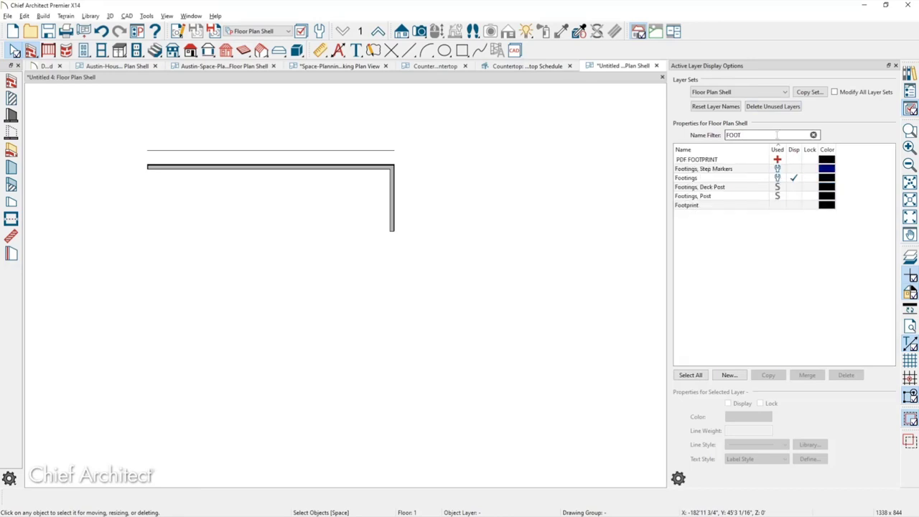
click(793, 159)
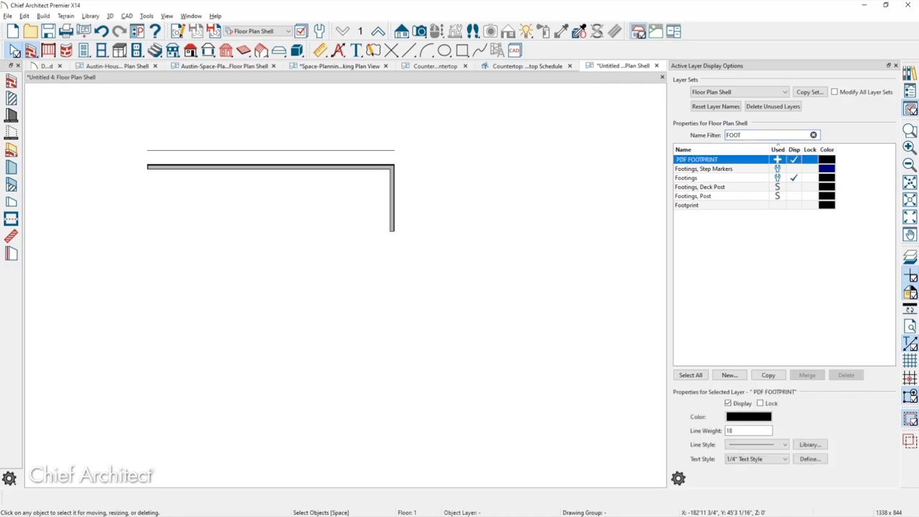
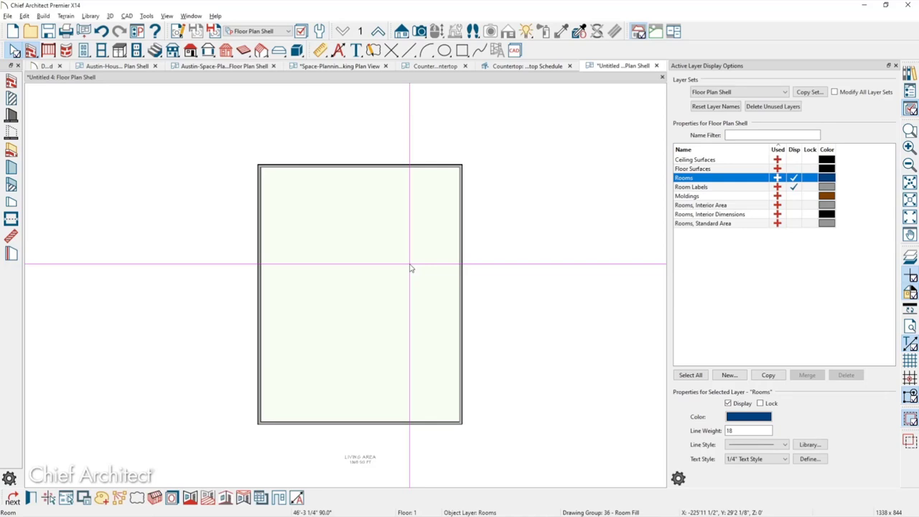
Set the number style to Fractional Inches in the room specification and raise the room's rough ceiling to 169 1/8".
double_click(411, 268)
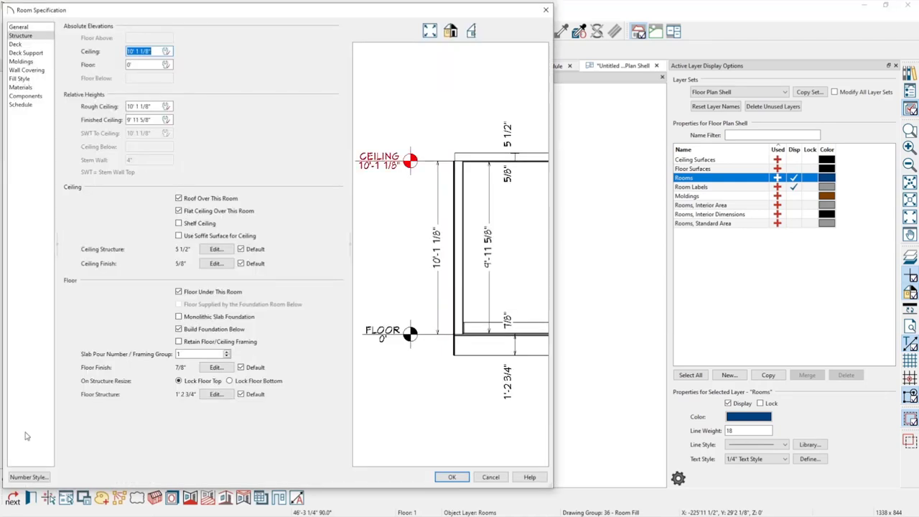
click(29, 477)
click(576, 171)
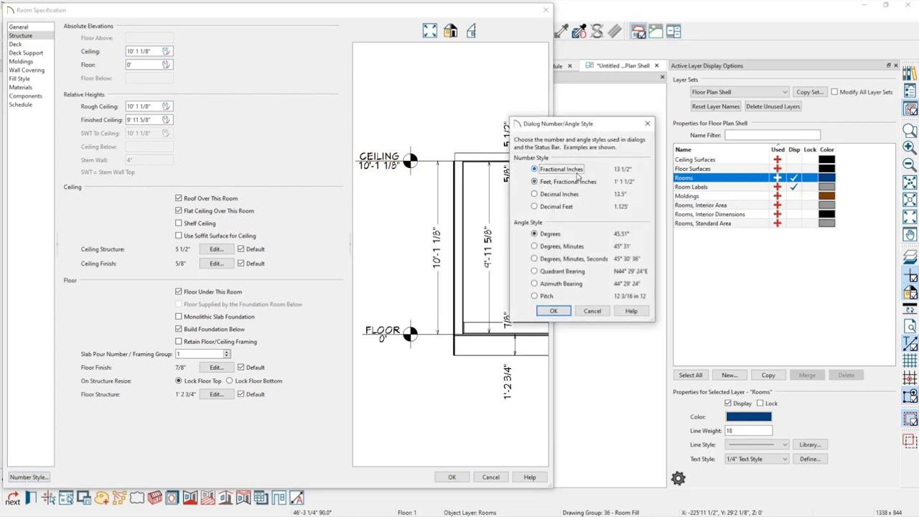
click(553, 311)
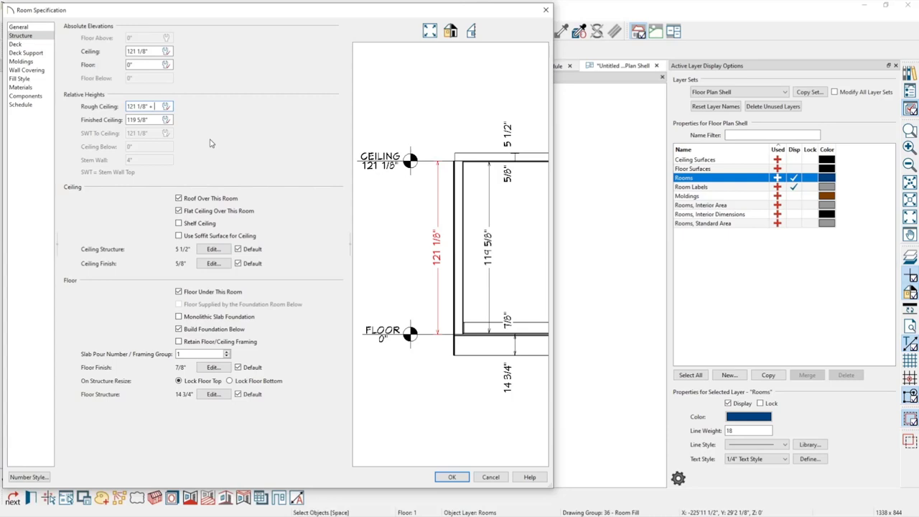
text(4)
key(Tab)
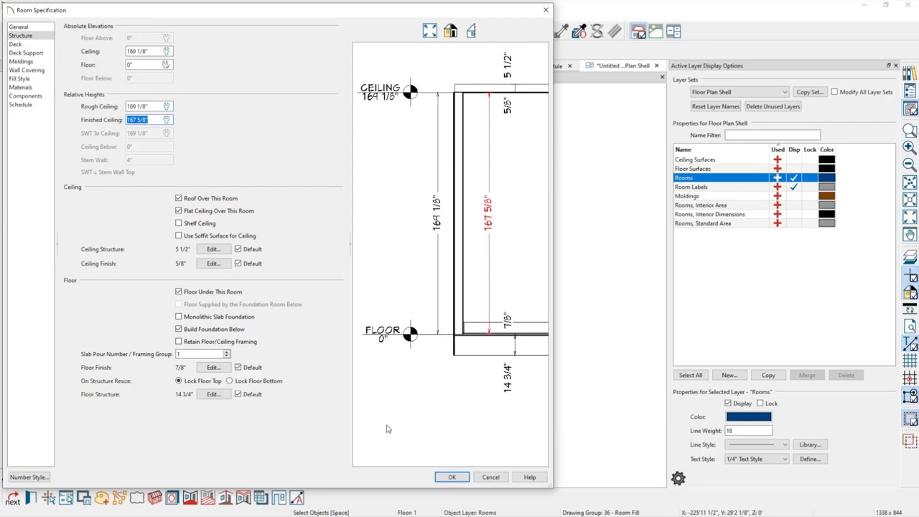
click(451, 476)
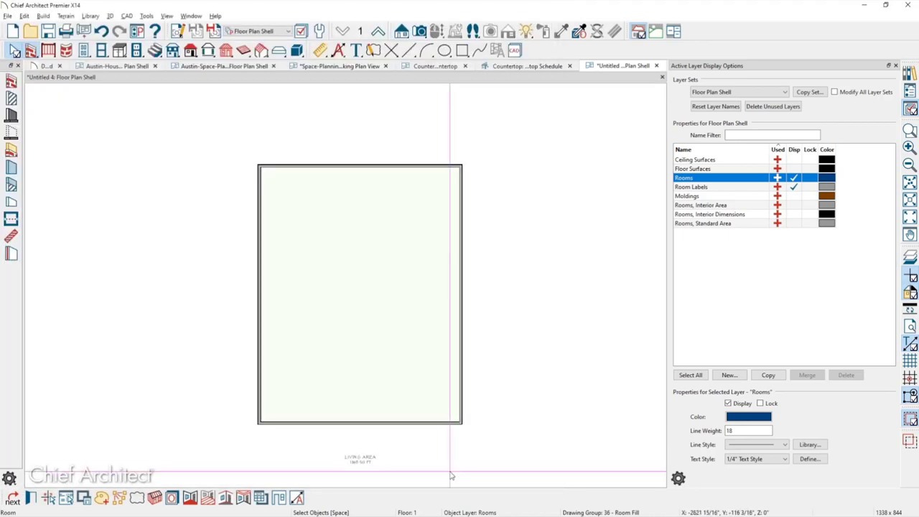
Enclose a room on the large room's right side, extending the upper and lower exterior walls to about 51' overall.
click(438, 424)
drag(471, 424, 529, 165)
click(445, 165)
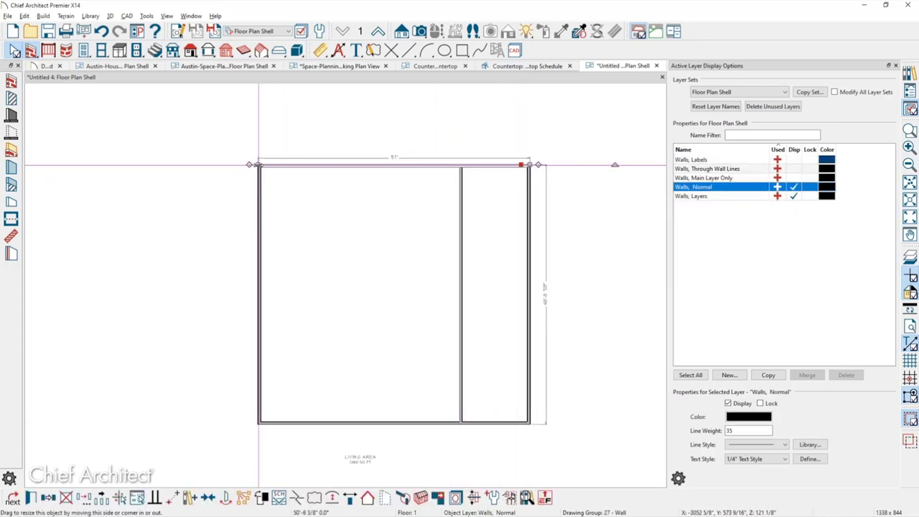
Enclose a matching room about 12' 6" wide on the large room's left side with exterior walls.
drag(258, 165, 189, 425)
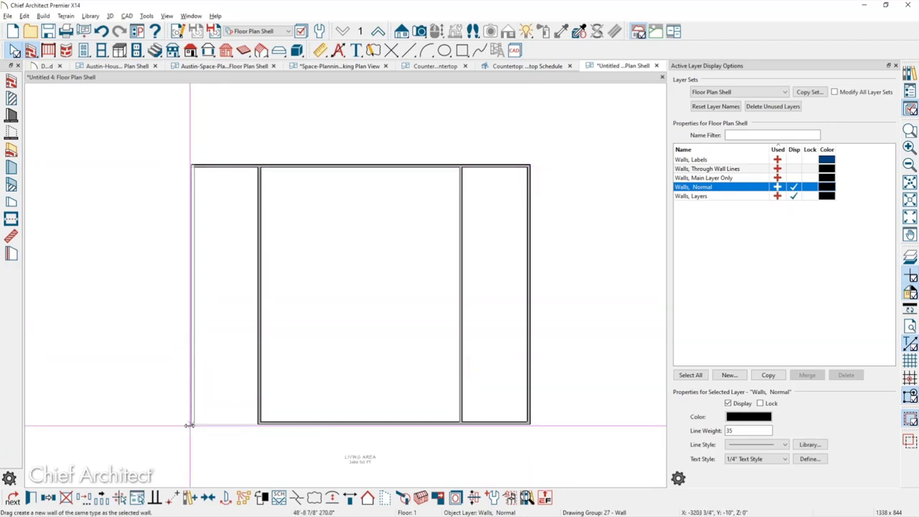
click(257, 424)
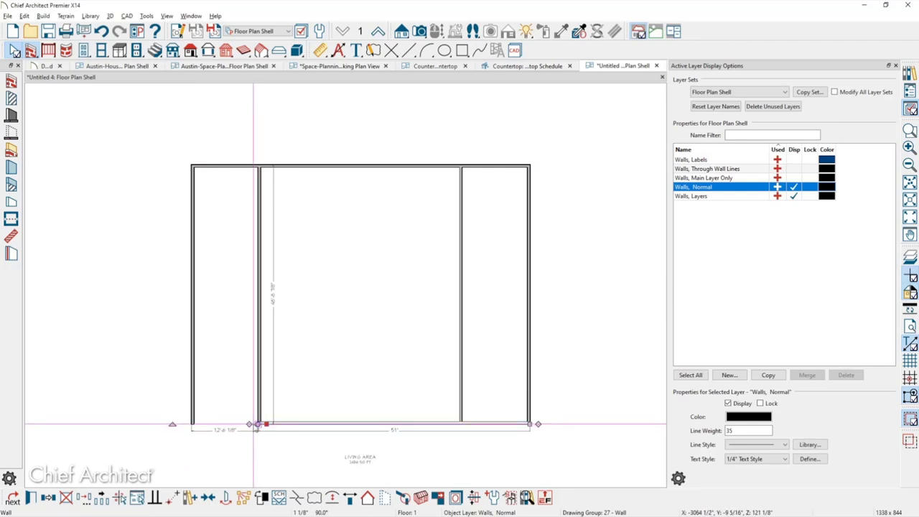
drag(257, 424, 190, 426)
click(254, 449)
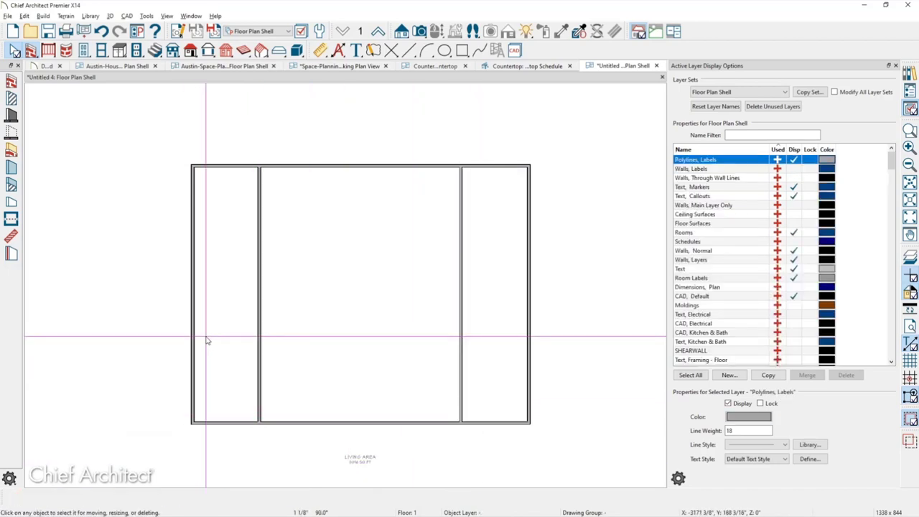
click(375, 335)
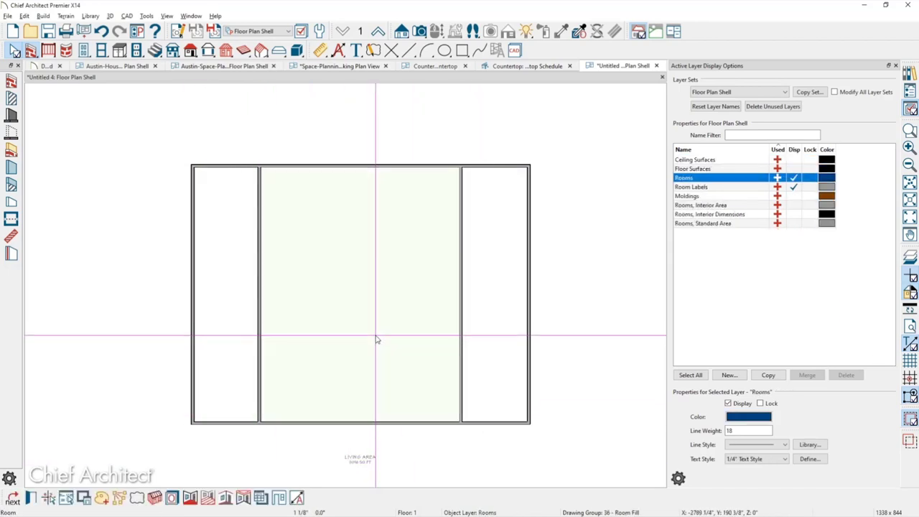
click(560, 434)
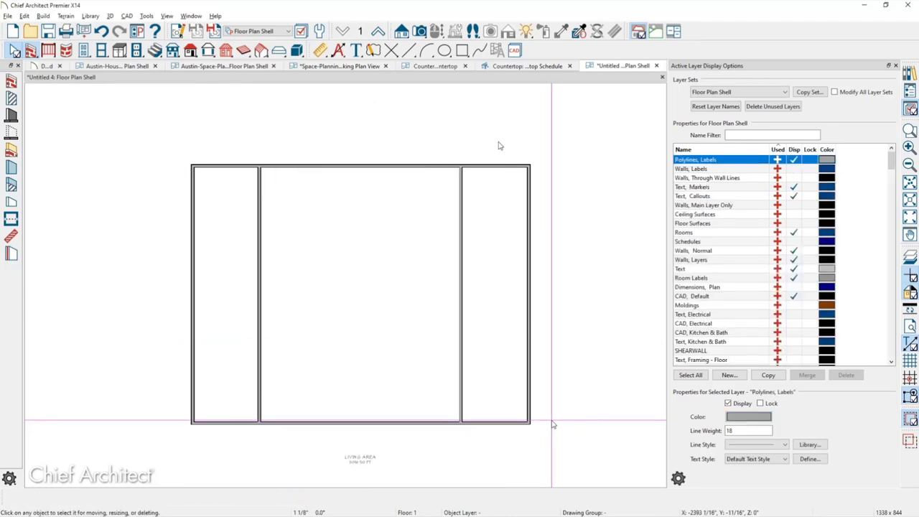
Build the roof with a pitch of 6 in 12 and Auto Rebuild Roofs enabled.
key(ctrl+shift+r)
text(6)
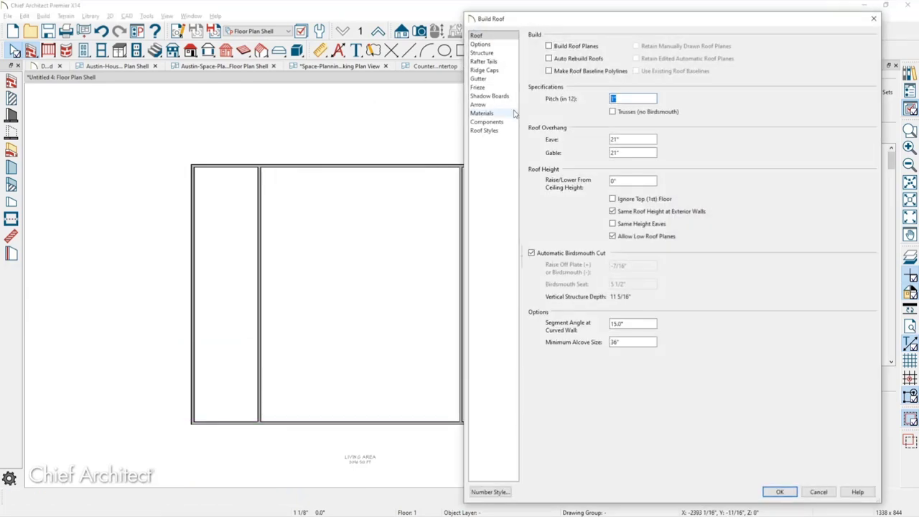
click(558, 60)
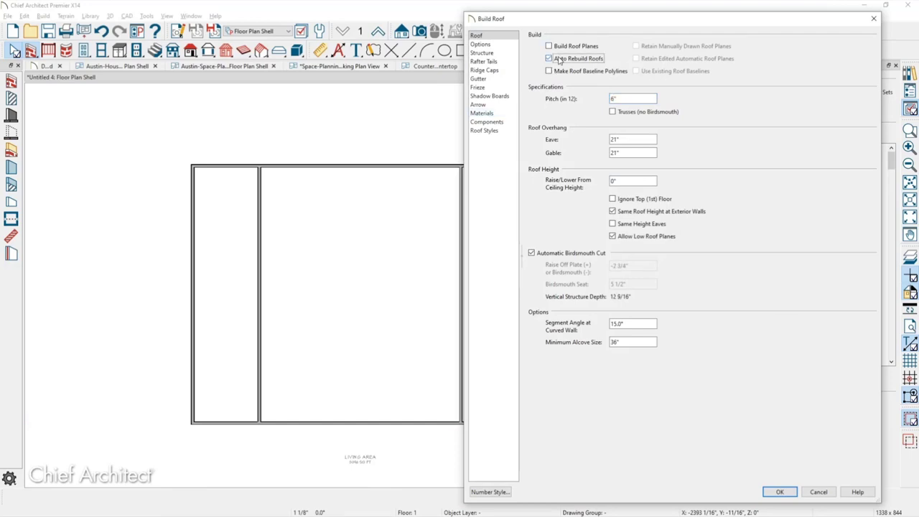
click(778, 492)
click(729, 277)
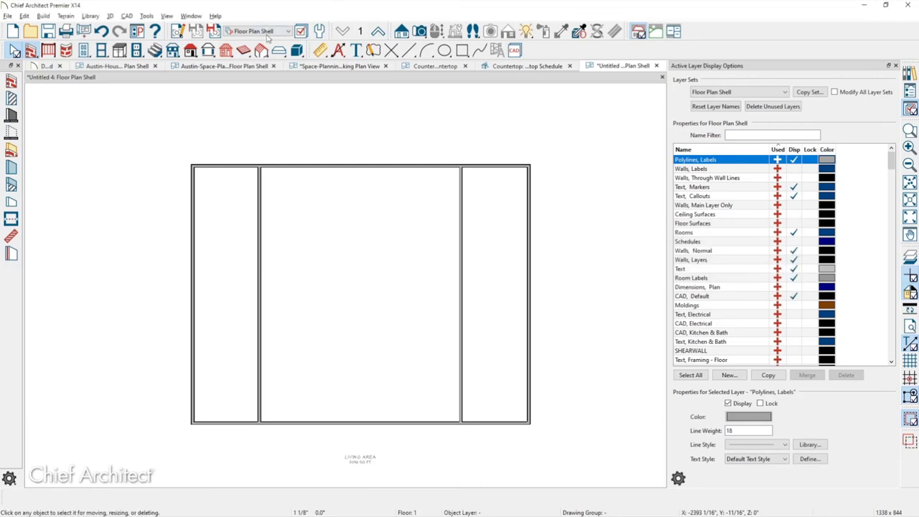
Switch to the Roof Plan view and change the upper and lower exterior walls into gable walls.
click(257, 31)
click(257, 31)
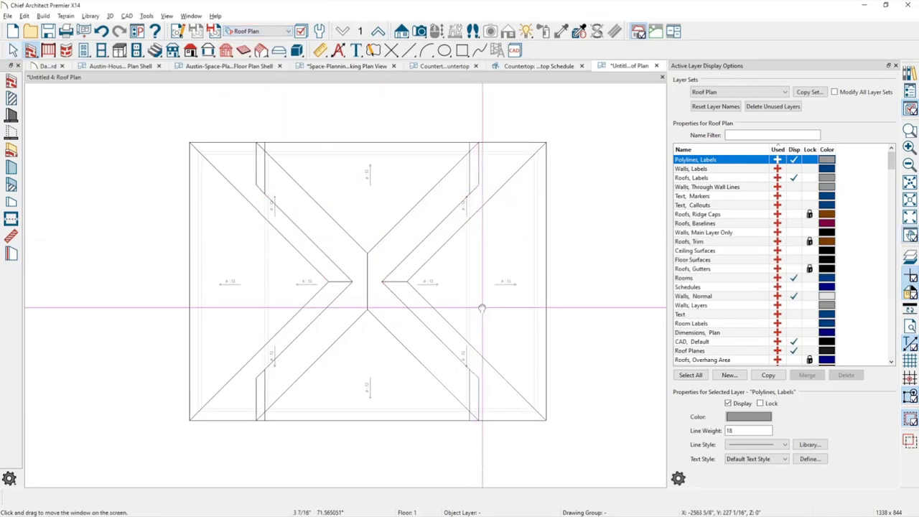
click(409, 152)
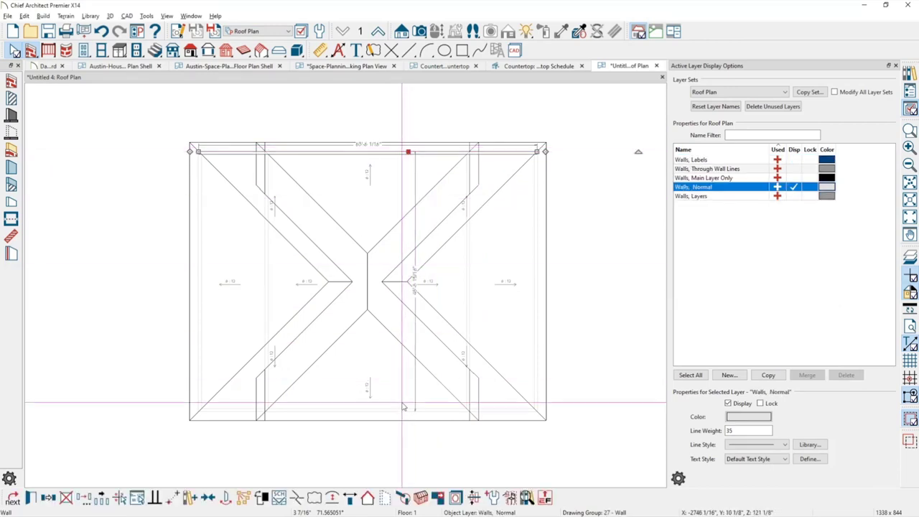
click(402, 415)
click(279, 497)
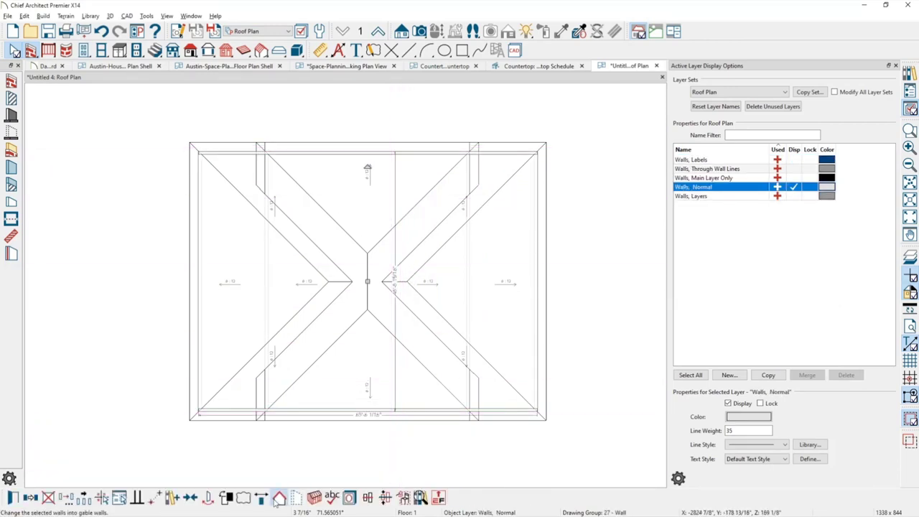
click(289, 482)
Create a cross section/elevation view facing the lower gable wall and display it with the Glass House rendering technique.
middle_drag(325, 445, 333, 374)
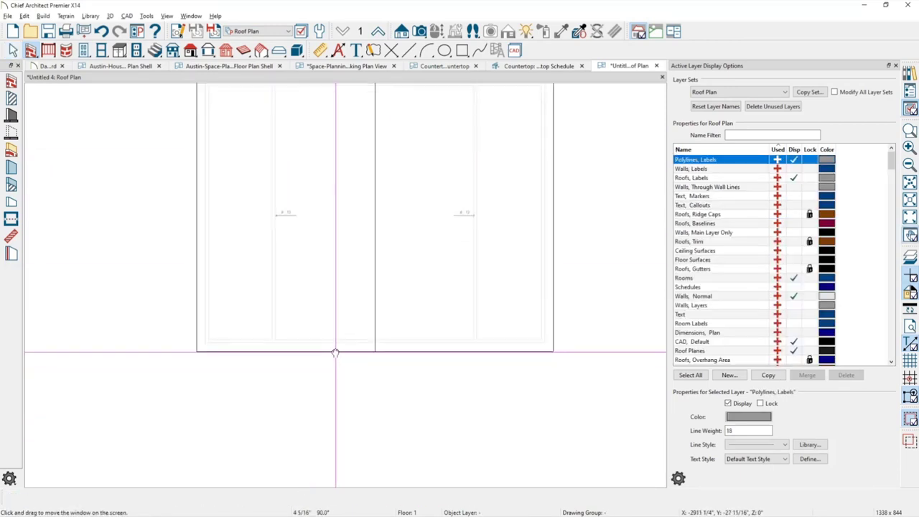
click(401, 31)
drag(419, 454, 410, 297)
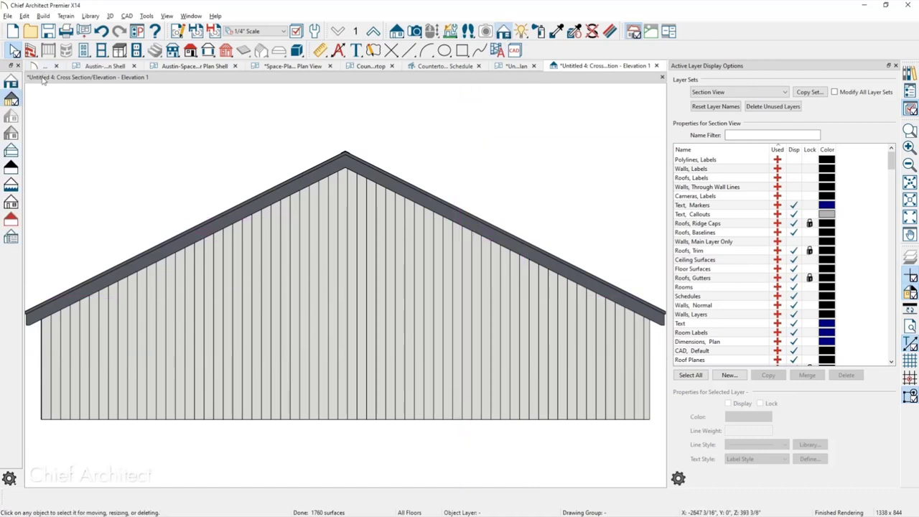
click(12, 152)
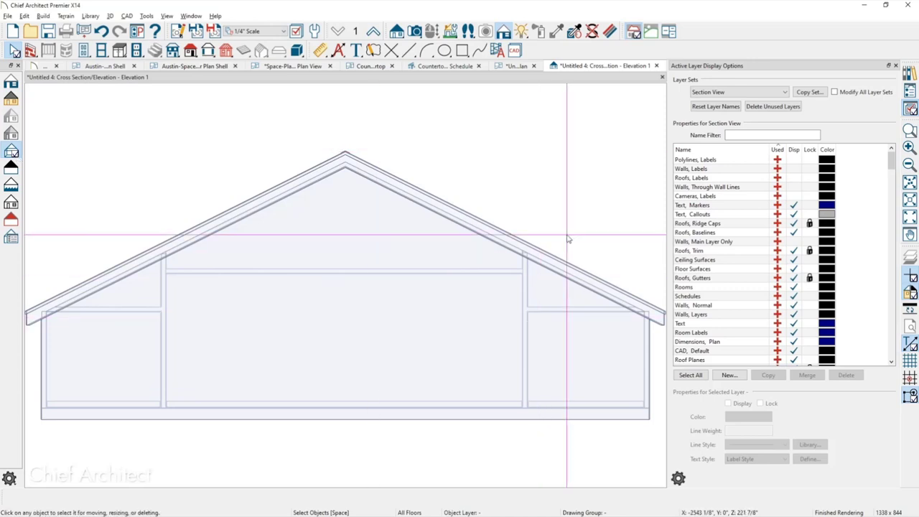
middle_click(509, 258)
middle_drag(509, 258, 457, 239)
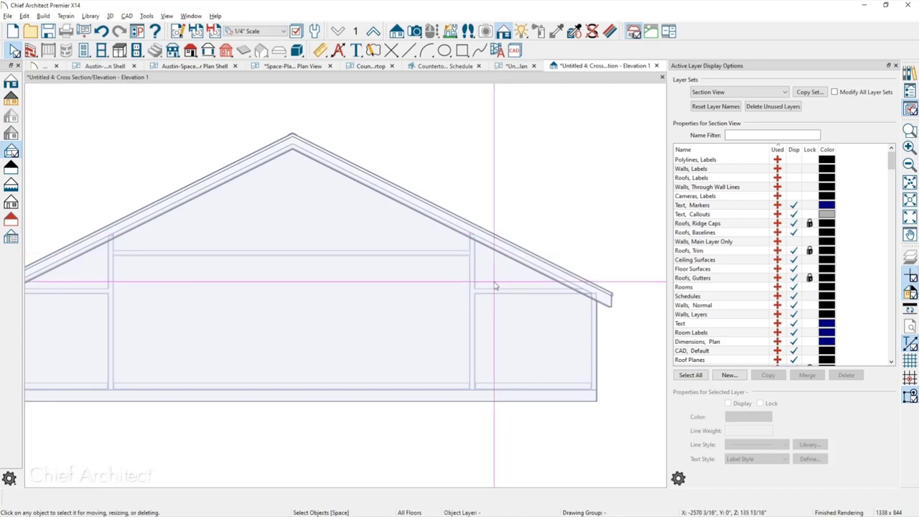
Compare the gable section with the Roof Plan view, selecting the large central room in plan before returning to the section.
middle_drag(494, 286, 545, 278)
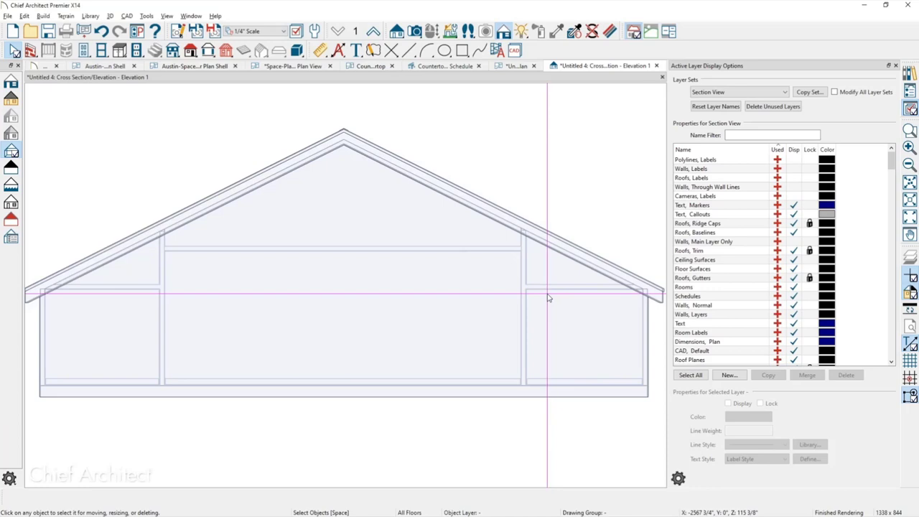
click(516, 65)
scroll(468, 242, up, 1)
key(space)
click(449, 285)
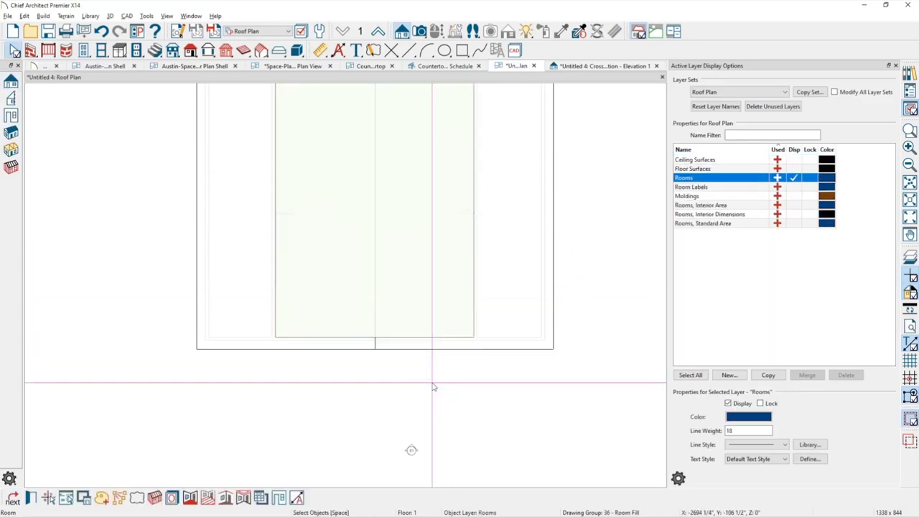
scroll(416, 466, down, 1)
middle_drag(417, 466, 415, 483)
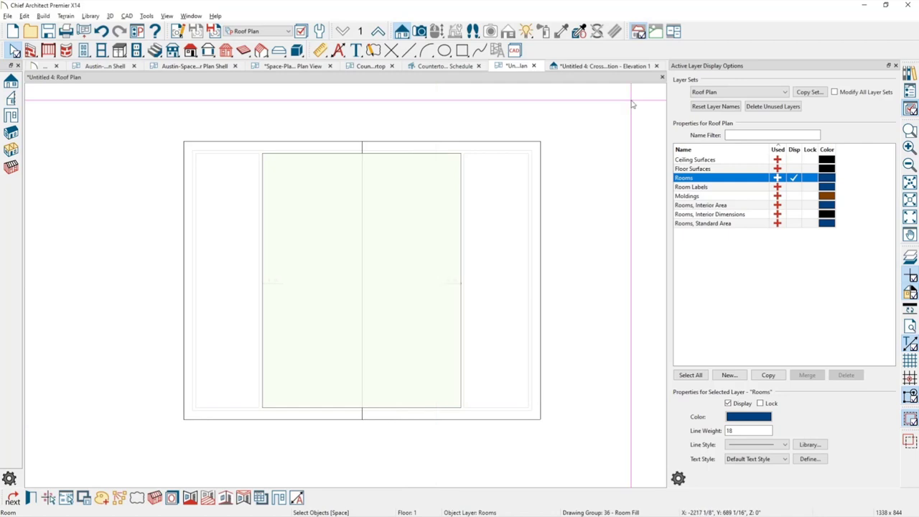
click(610, 66)
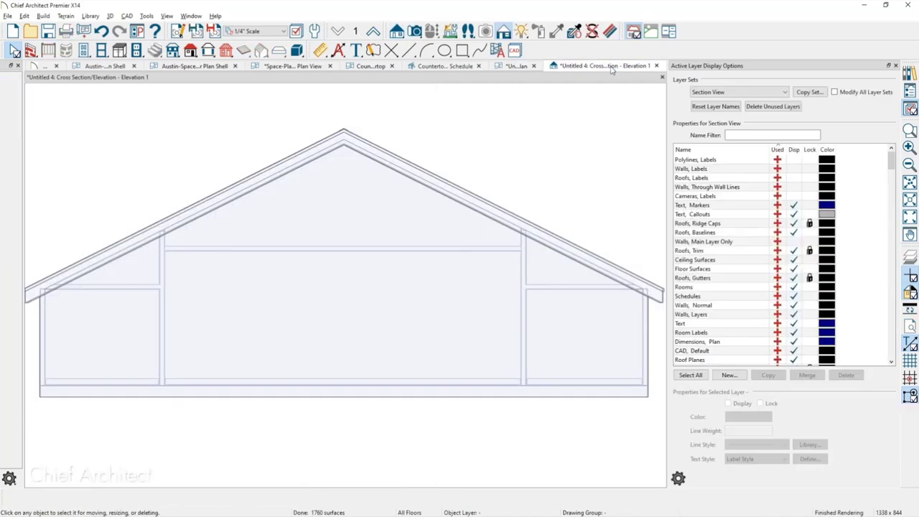
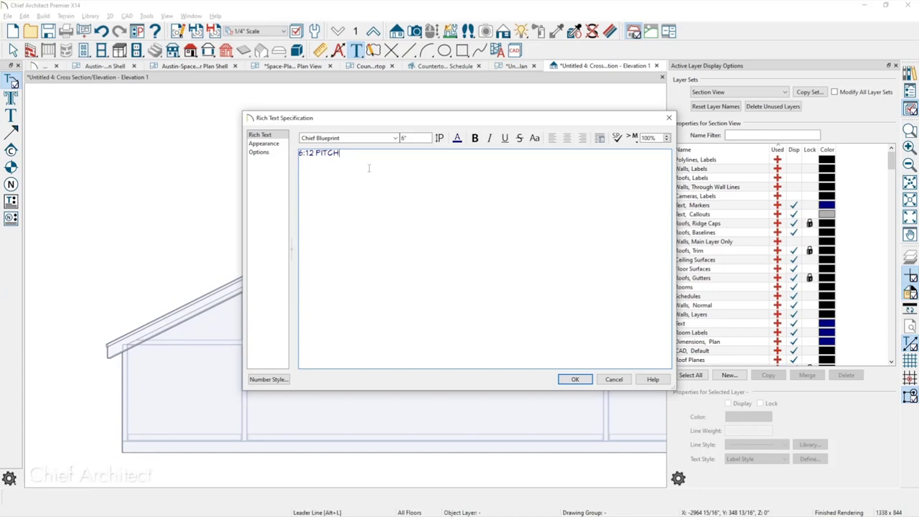
Underline the word PITCH in the 6:12 PITCH leader note and place the note on the section.
key(ctrl+shift+Left)
click(504, 139)
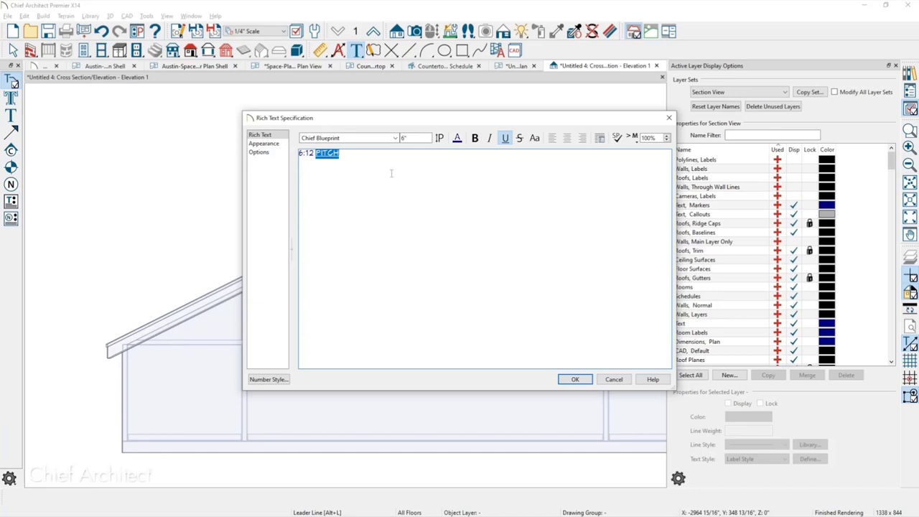
click(574, 379)
scroll(241, 184, up, 2)
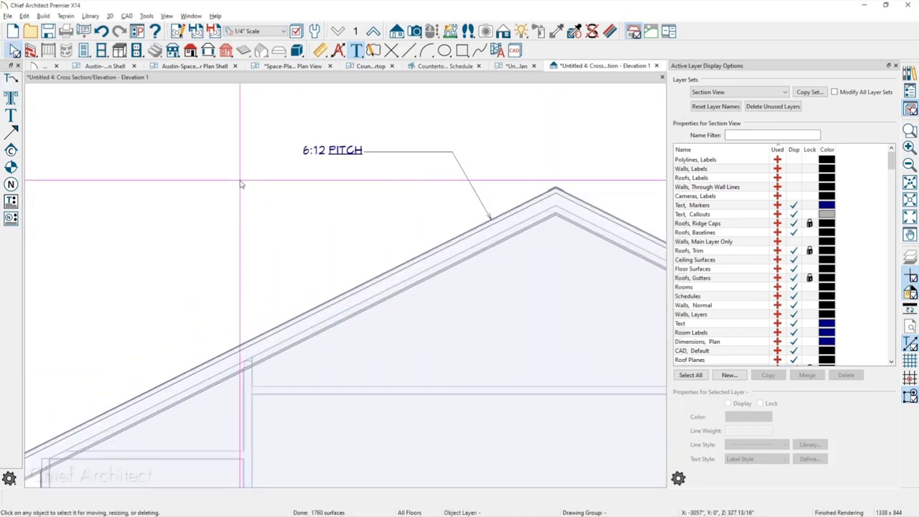
Review the paragraph and bullet options of the 6:12 PITCH note without changing them.
double_click(328, 152)
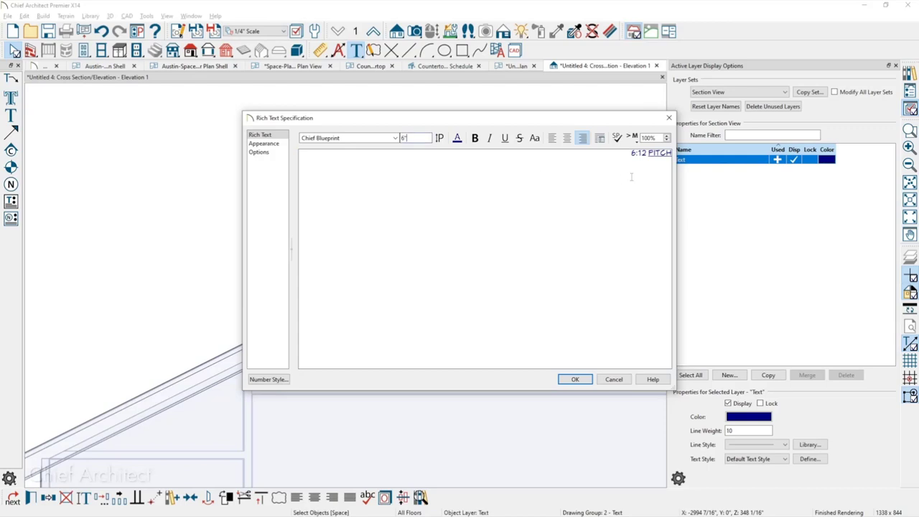
click(600, 143)
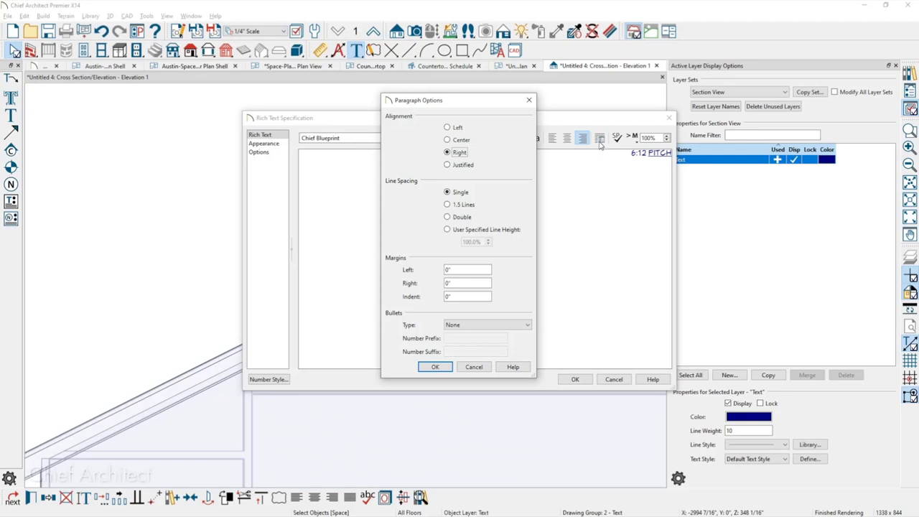
click(524, 326)
click(524, 327)
key(Escape)
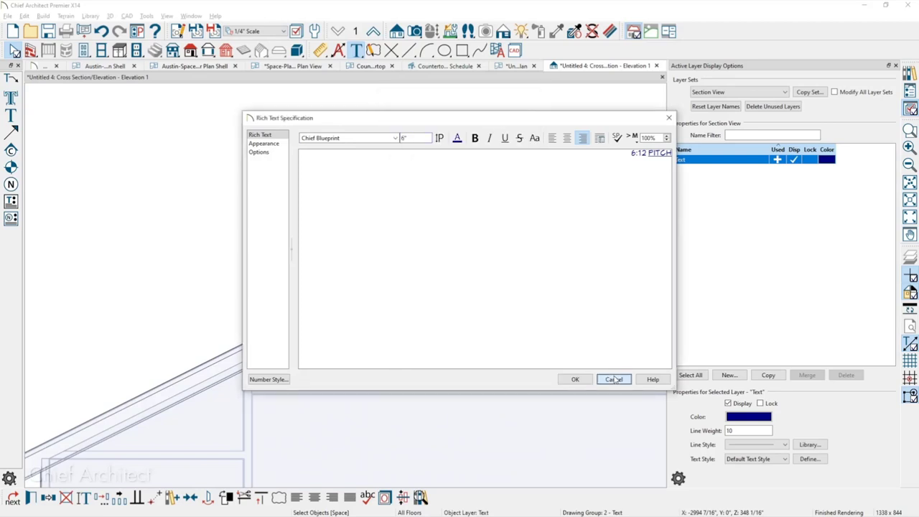
click(614, 379)
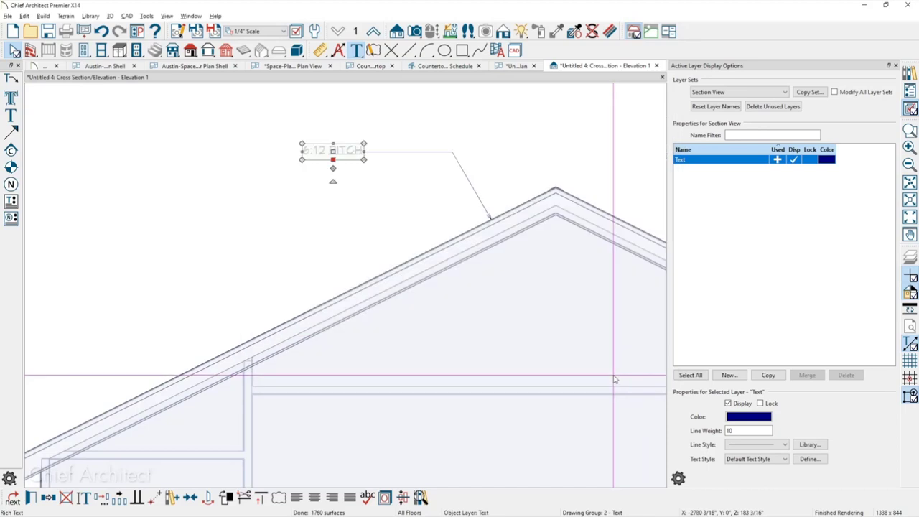
Place a plain text note reading 14' CEILING in the Roof Plan view, between the ridge and the right-hand slope arrow.
click(12, 115)
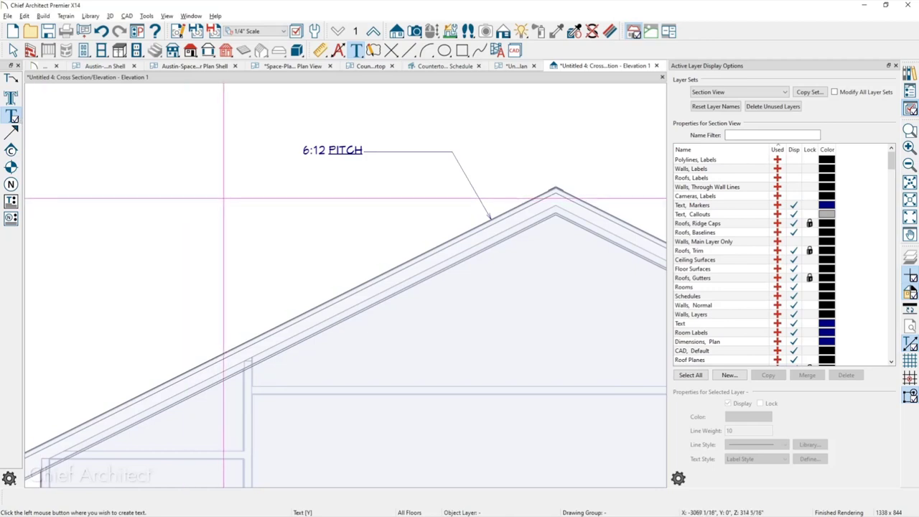
click(511, 66)
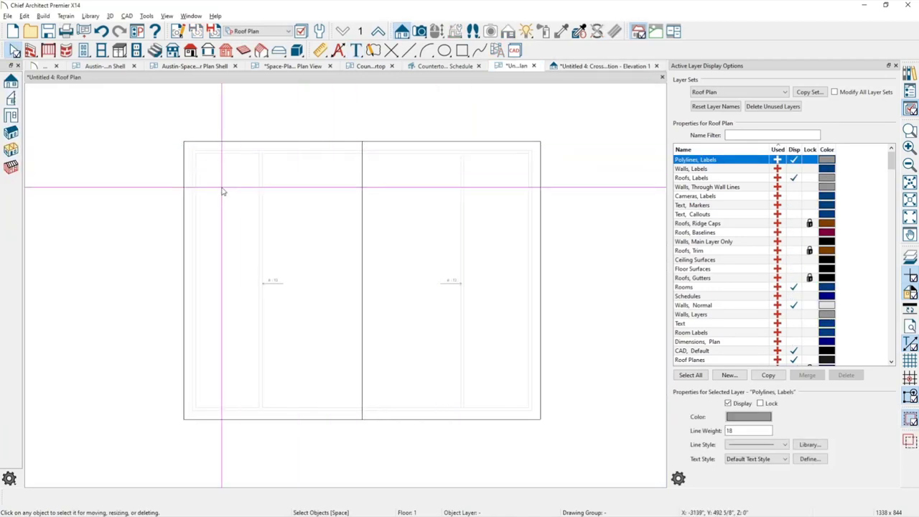
click(356, 50)
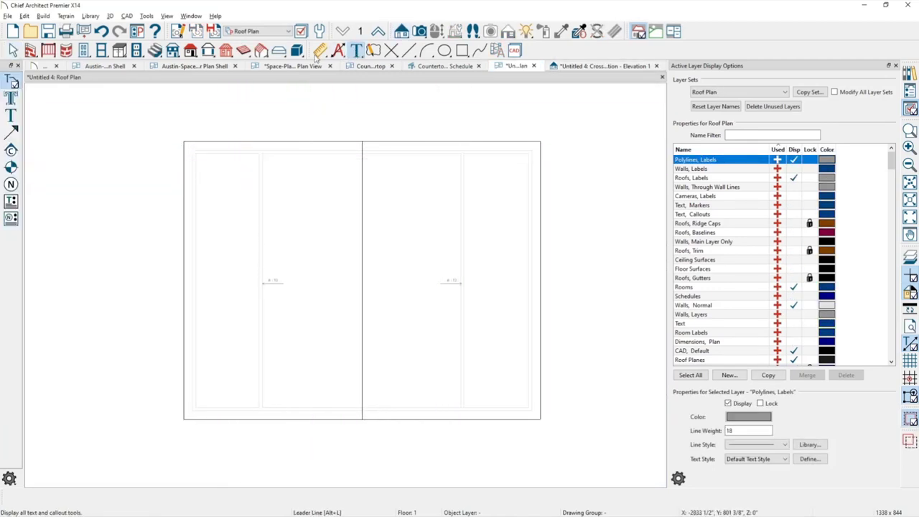
click(10, 115)
scroll(194, 280, up, 3)
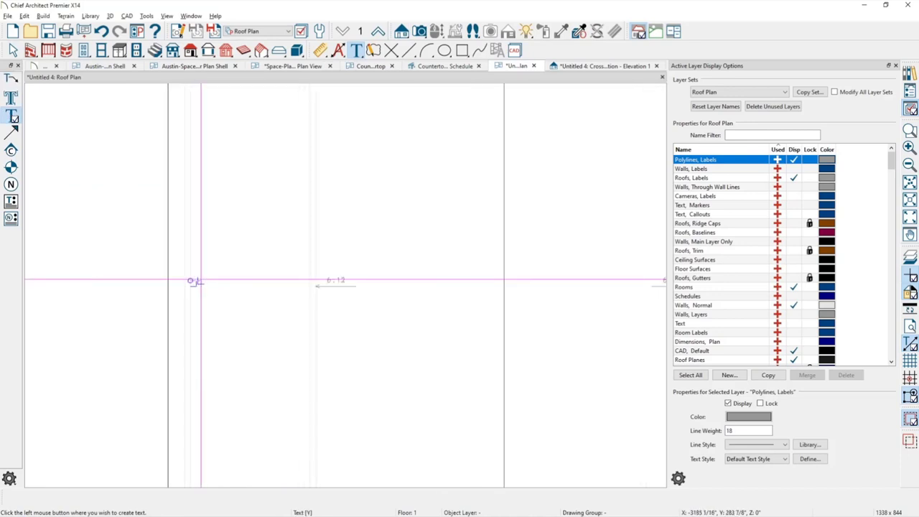
middle_drag(539, 311, 420, 244)
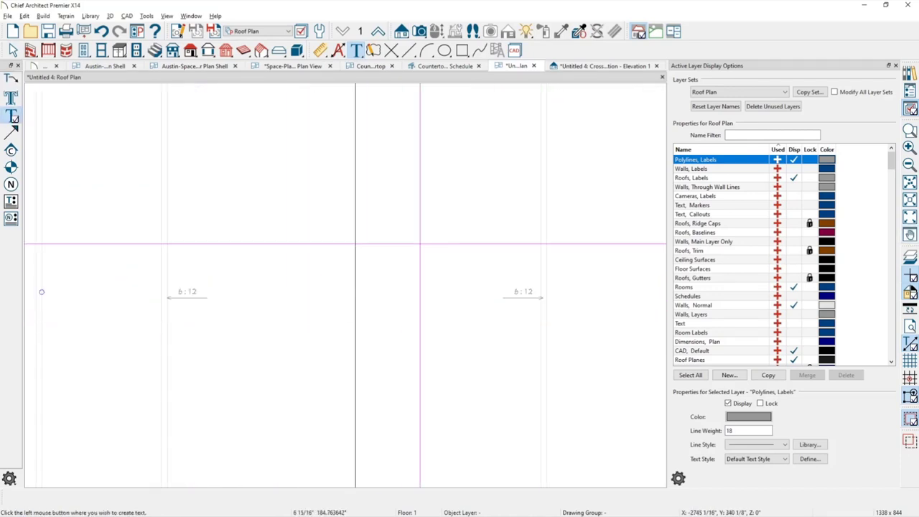
click(464, 250)
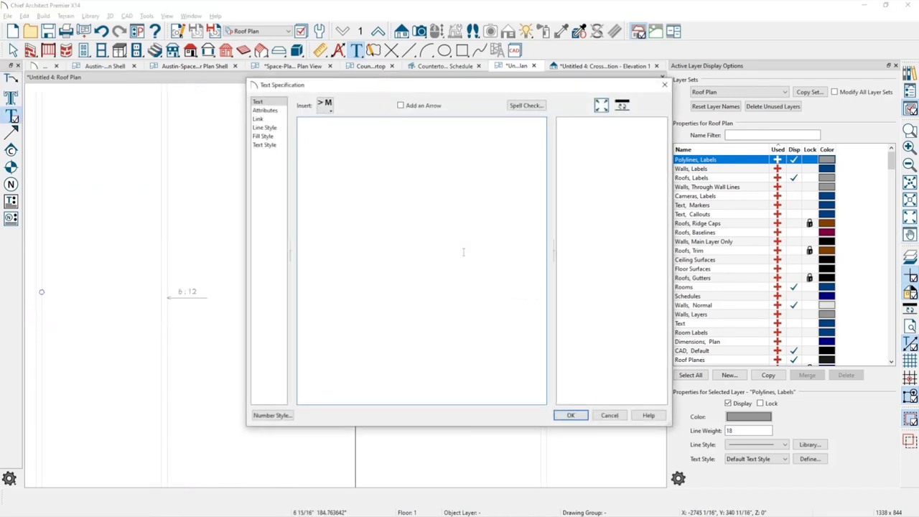
text(14')
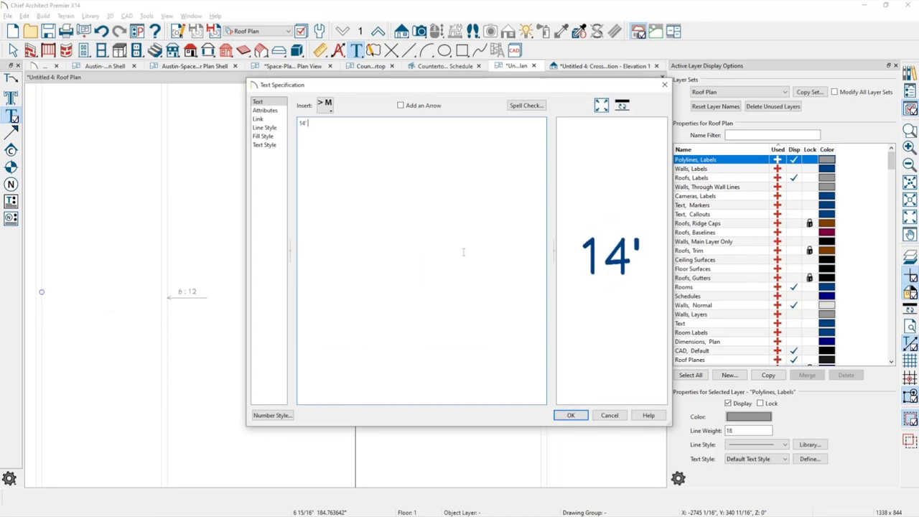
text( CEILING)
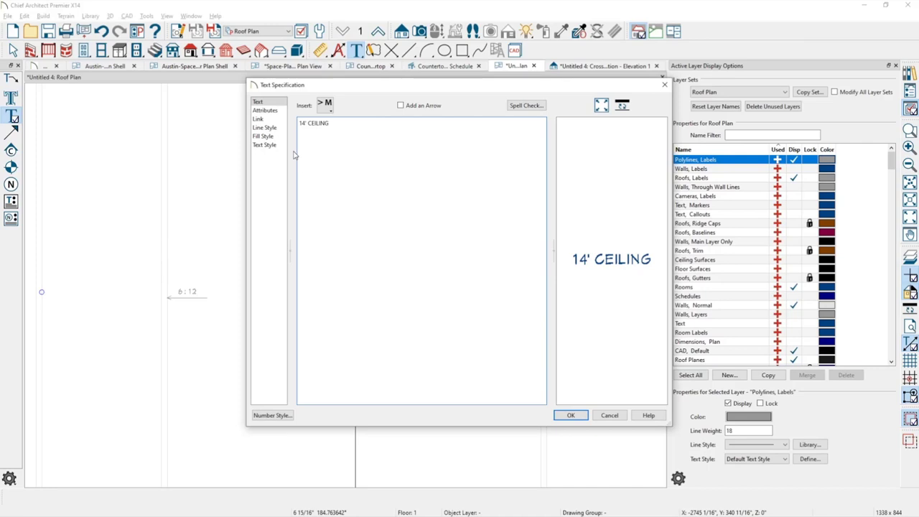
click(279, 129)
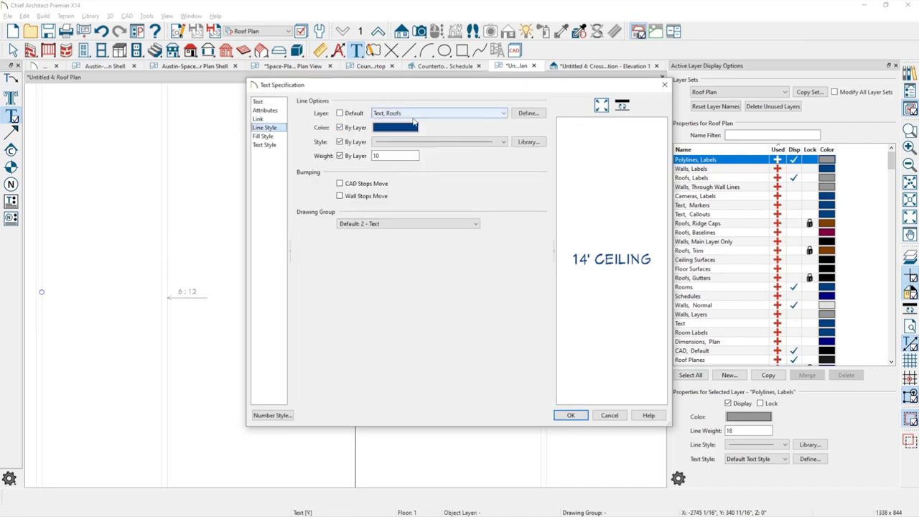
click(571, 415)
scroll(424, 236, up, 5)
key(space)
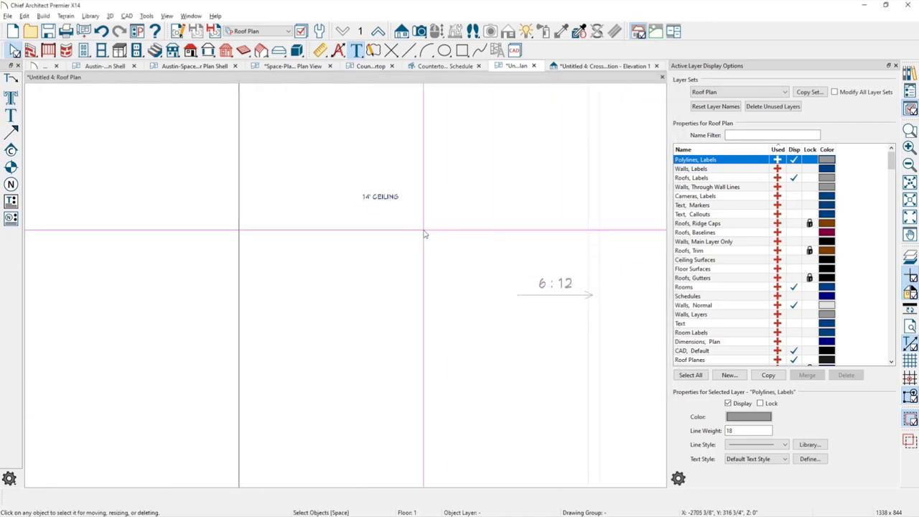
Inspect the Default Text Style definition used by the layer of the 14' CEILING note.
click(352, 175)
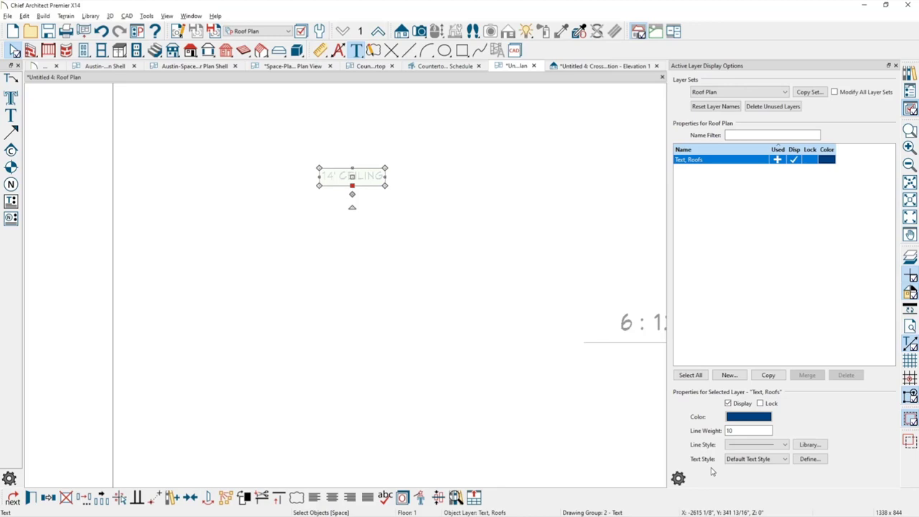
click(814, 460)
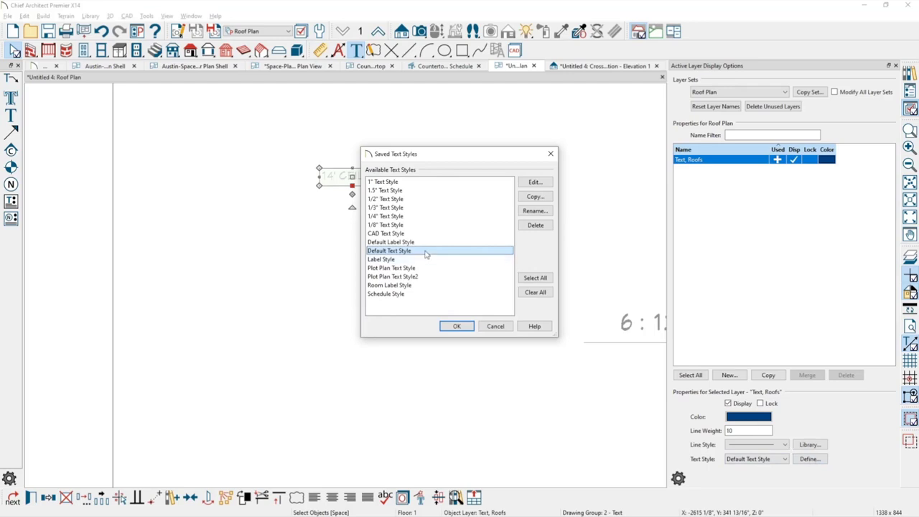
click(543, 184)
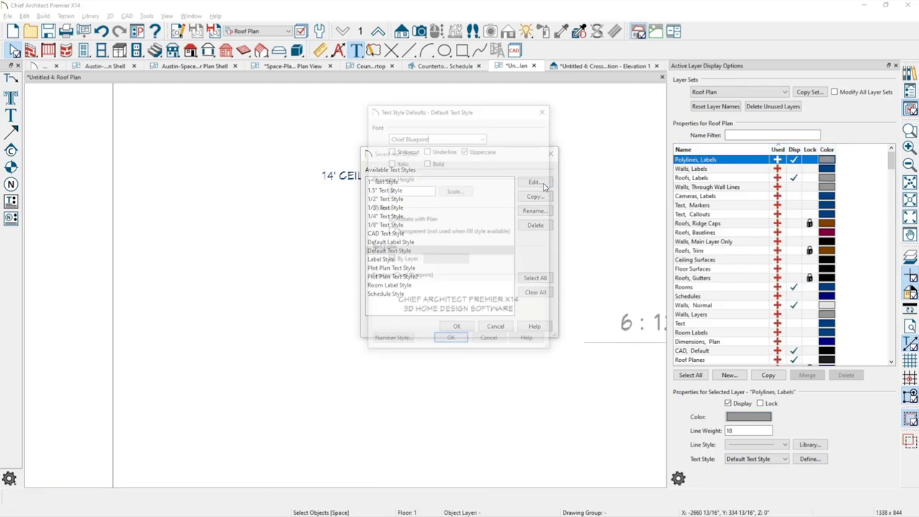
drag(474, 117, 595, 115)
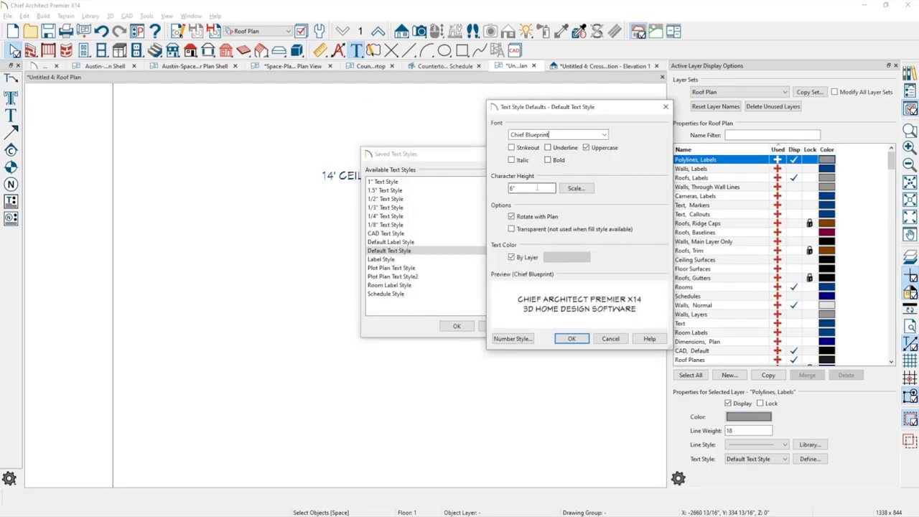
click(580, 339)
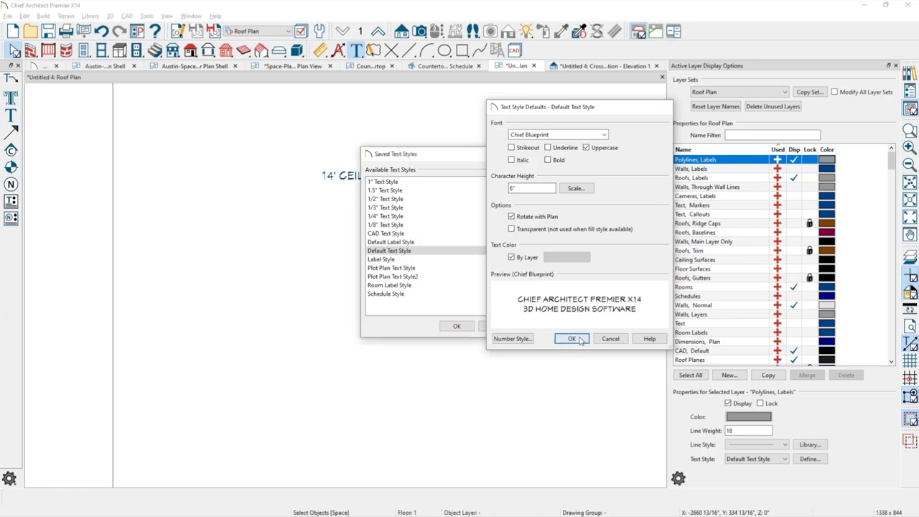
click(501, 327)
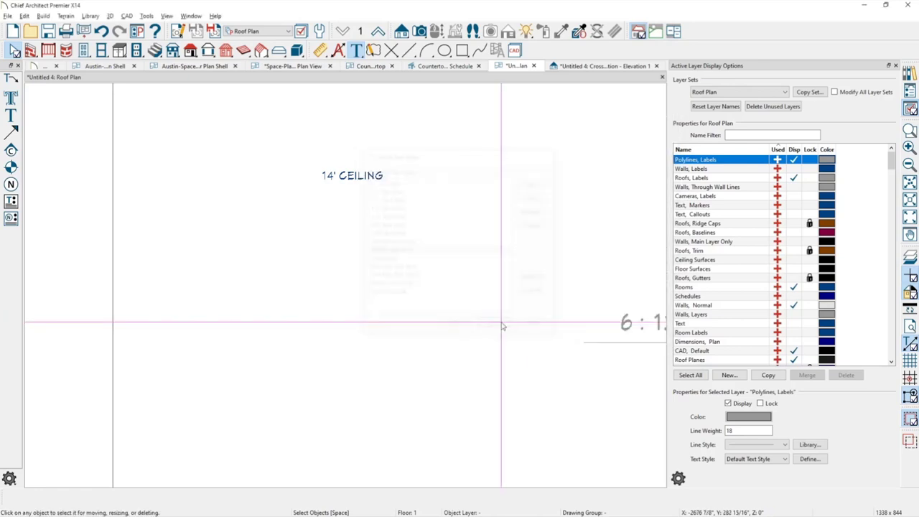
Switch to the Kitchen & Bath plan view and filter its layers by ROOF.
click(272, 33)
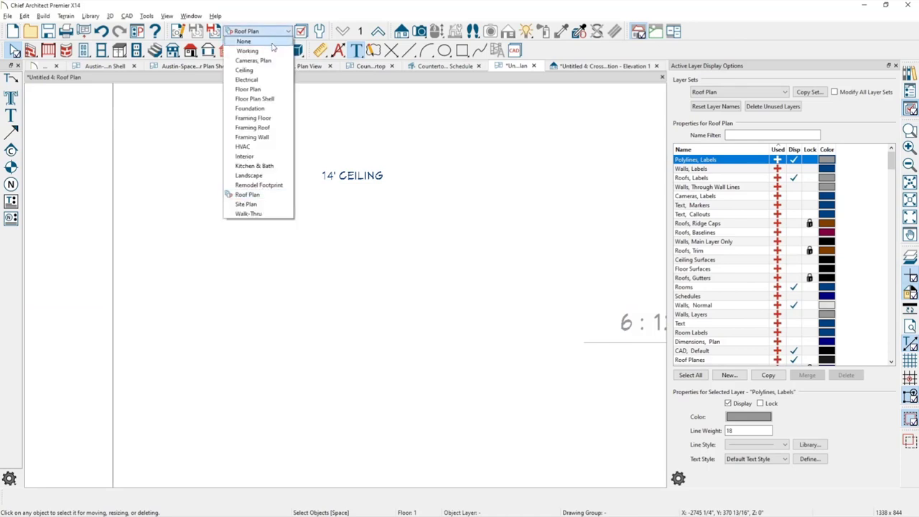
click(280, 166)
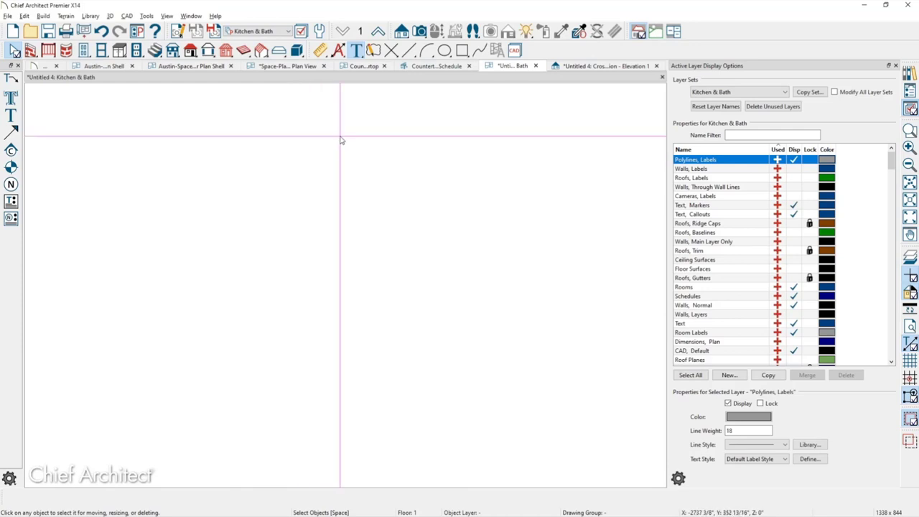
click(749, 133)
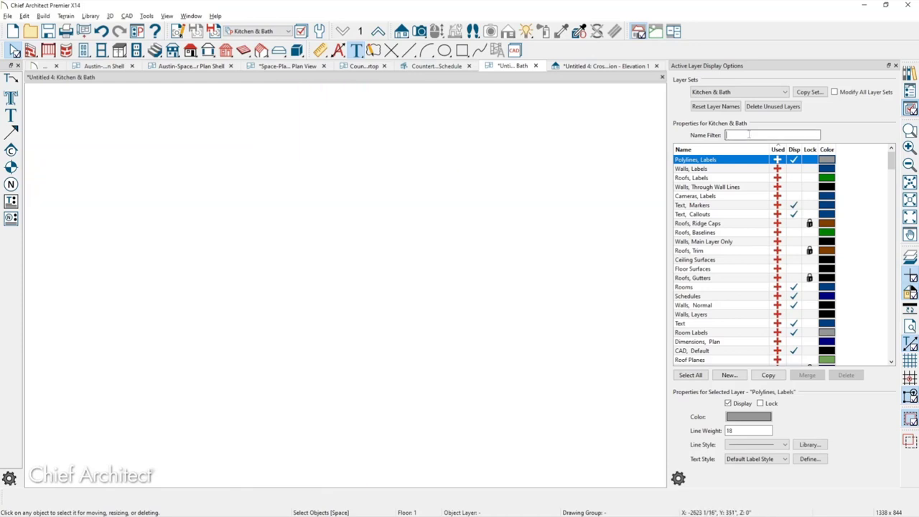
text(ROOF)
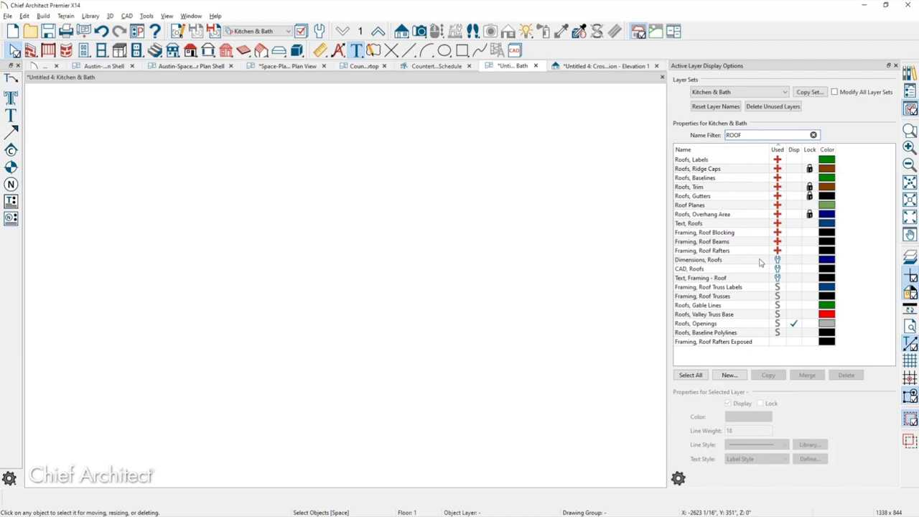
Turn on display of the Text, Roofs layer in Kitchen & Bath and assign it the 1" Text Style.
click(731, 161)
key(Down)
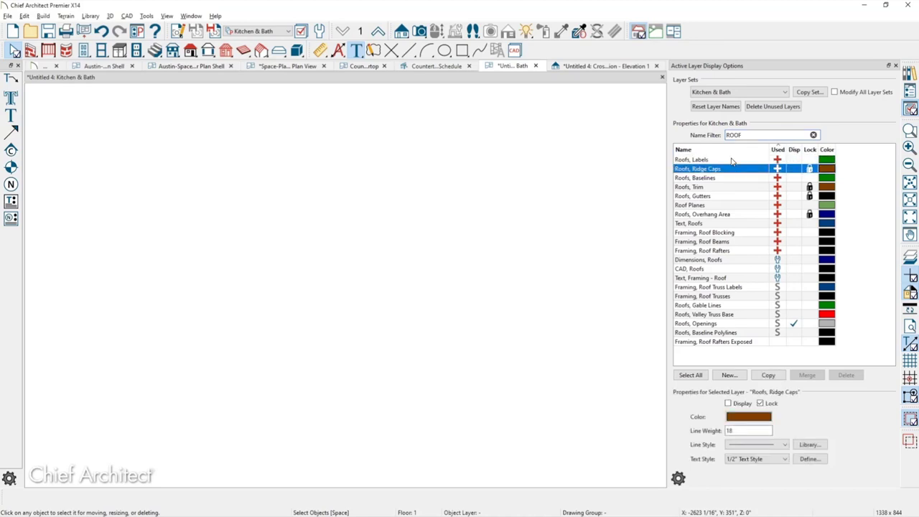
click(793, 223)
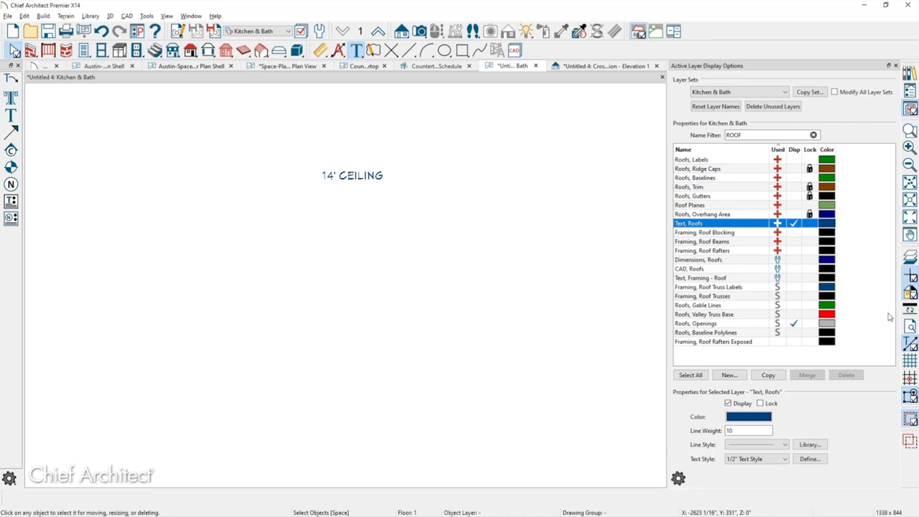
scroll(741, 467, down, 2)
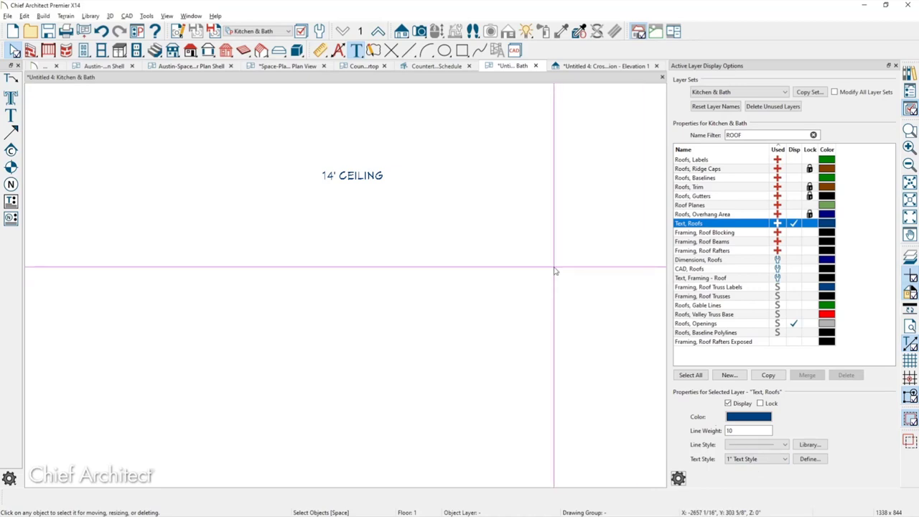
scroll(338, 191, up, 3)
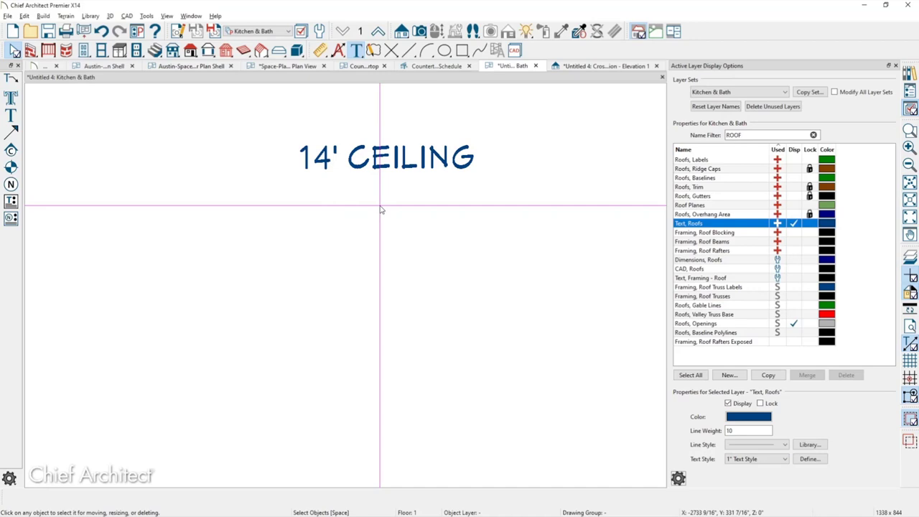
Inspect the text content and line style properties of the 14' CEILING note in the Kitchen & Bath view.
click(758, 92)
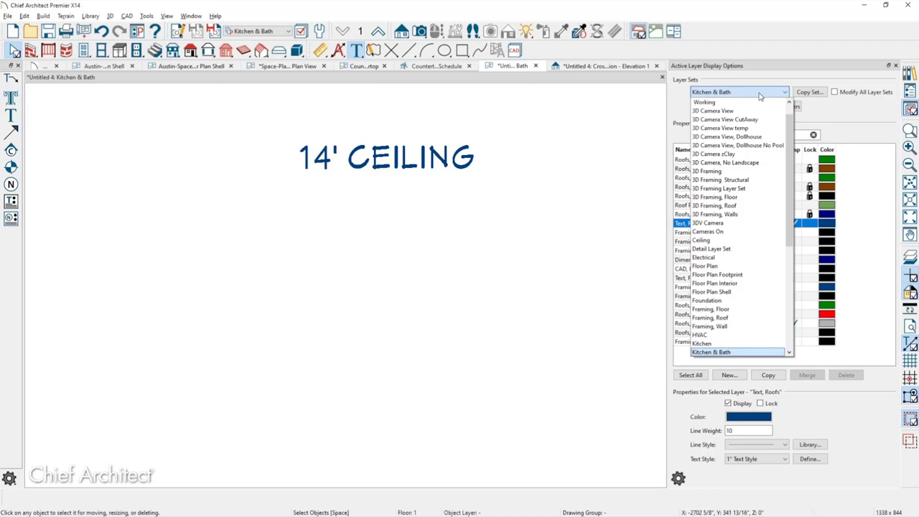
click(468, 165)
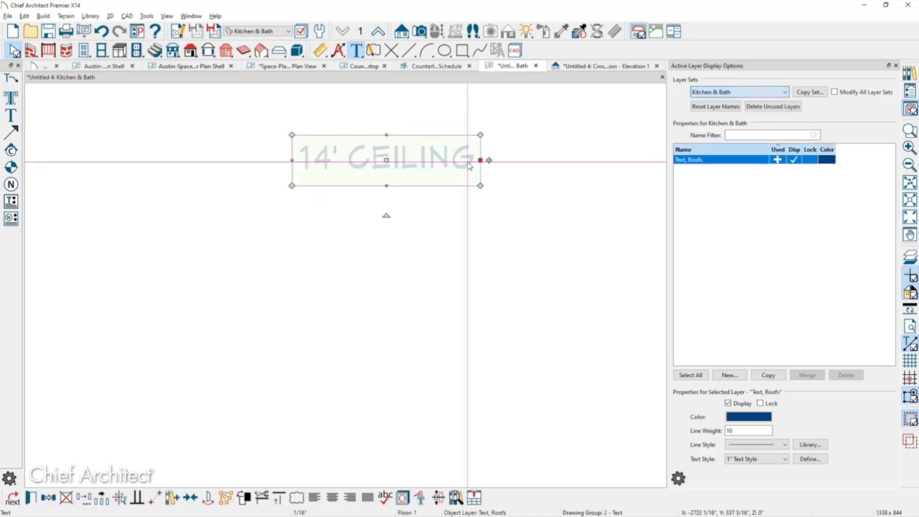
double_click(467, 164)
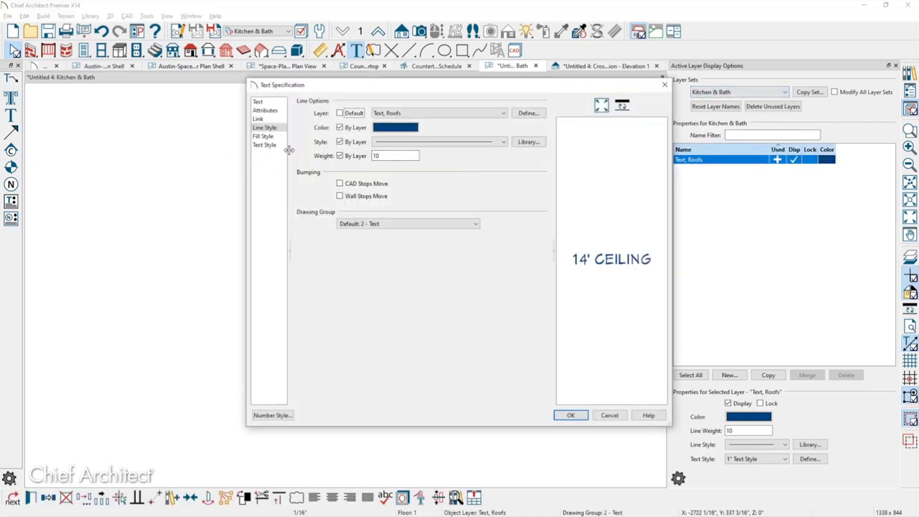
click(258, 102)
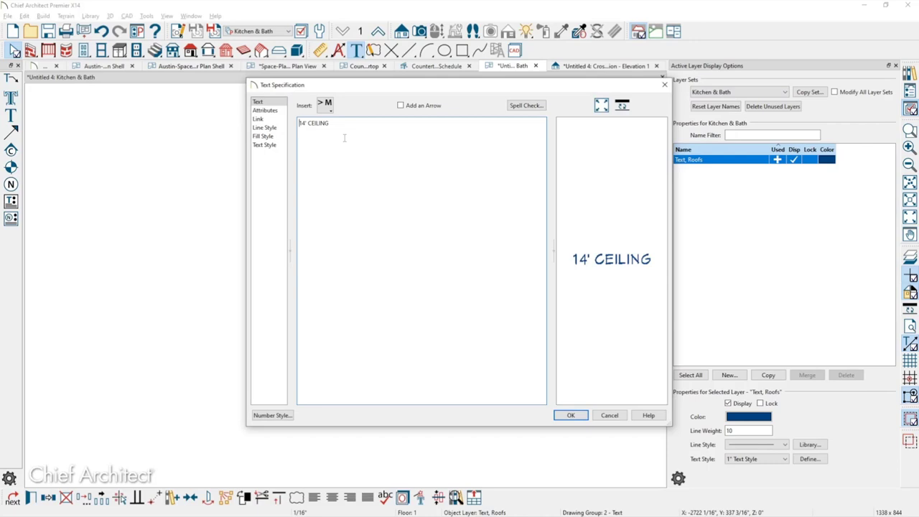
click(665, 84)
click(565, 277)
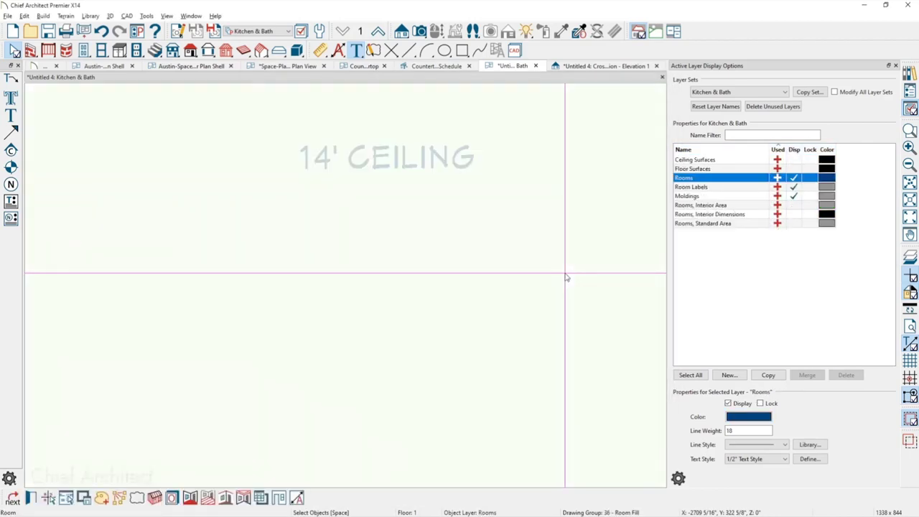
key(Escape)
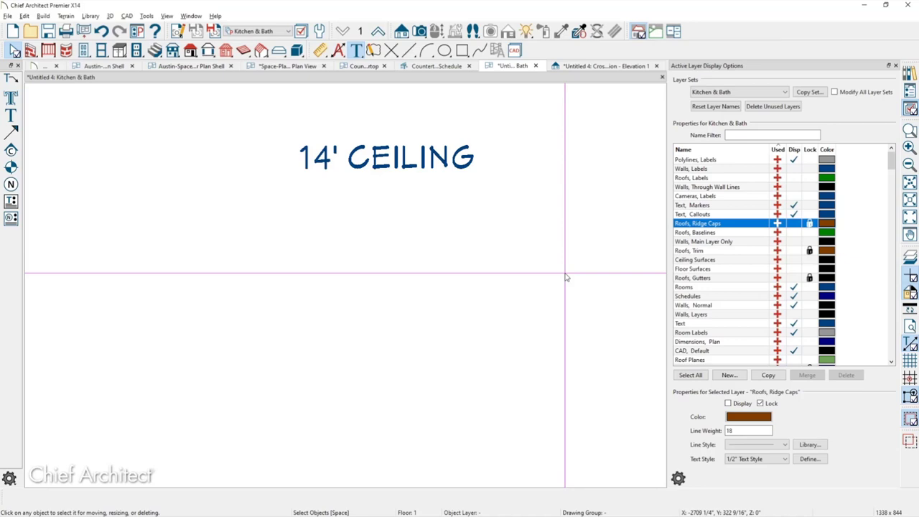
Review the Austin-Space-Planning shell plan and the room boxes in the Space-Planning Working Plan View.
click(192, 66)
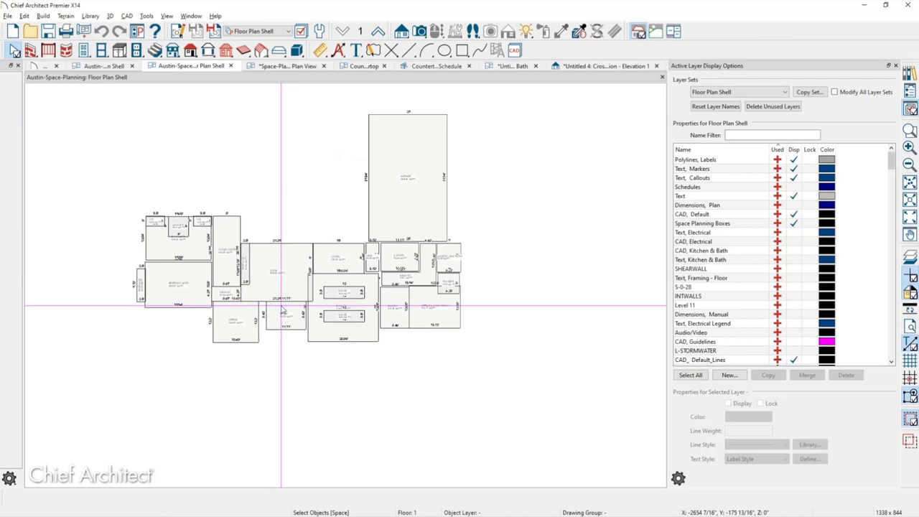
click(289, 66)
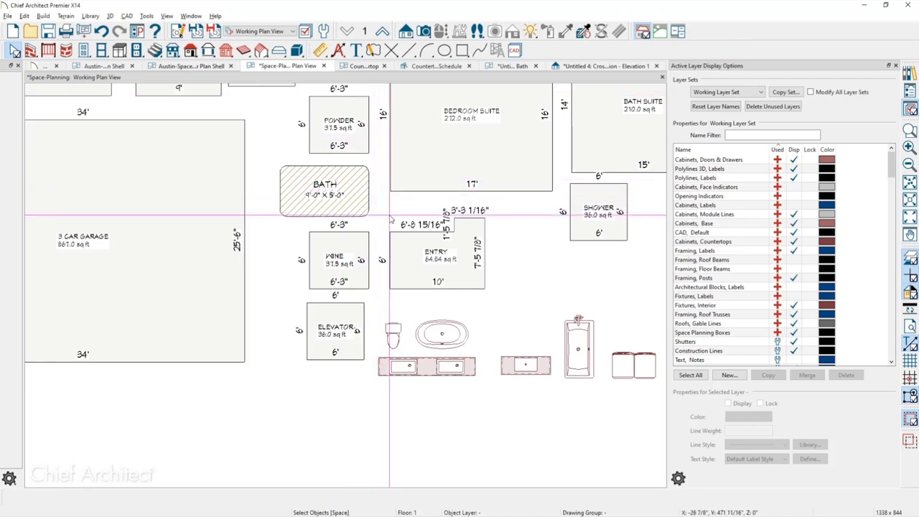
scroll(389, 219, up, 1)
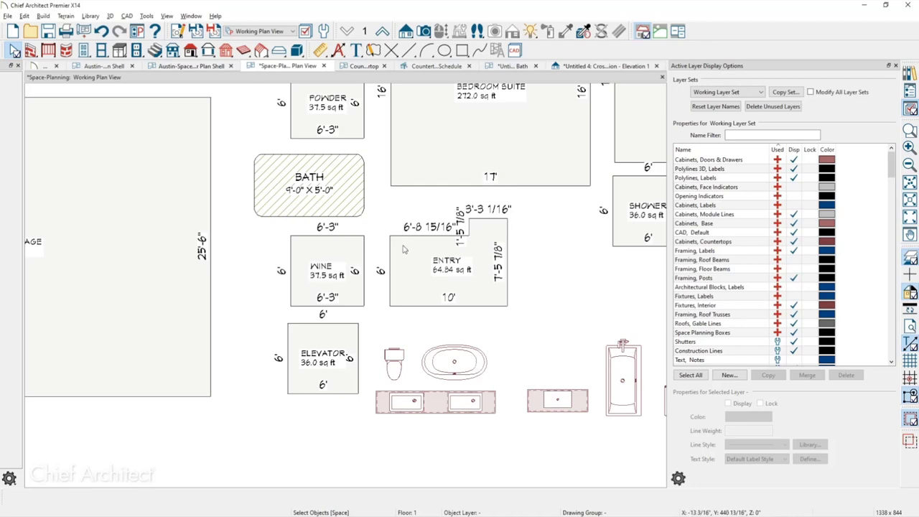
scroll(403, 250, down, 1)
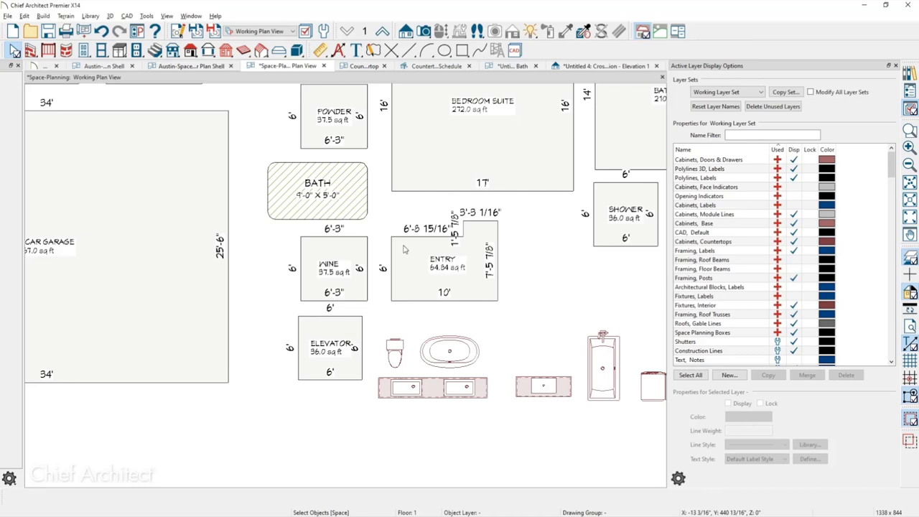
middle_drag(420, 244, 392, 285)
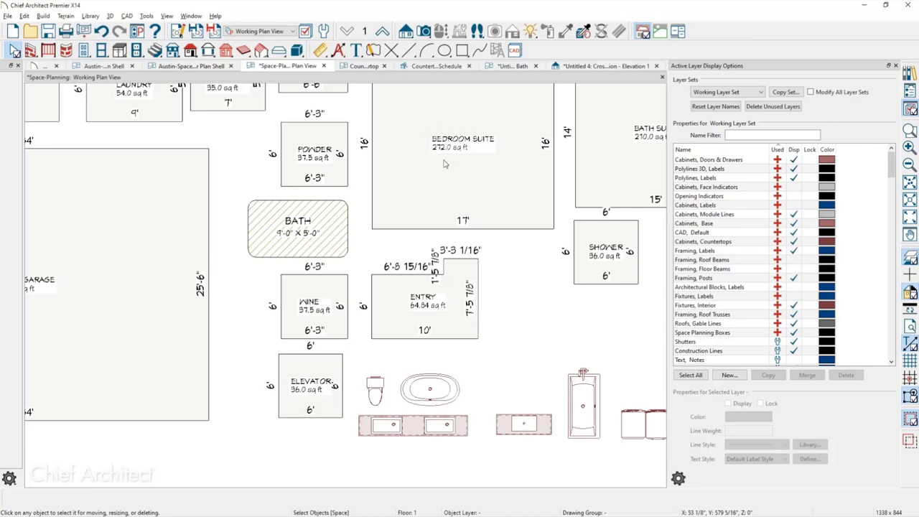
scroll(470, 174, up, 4)
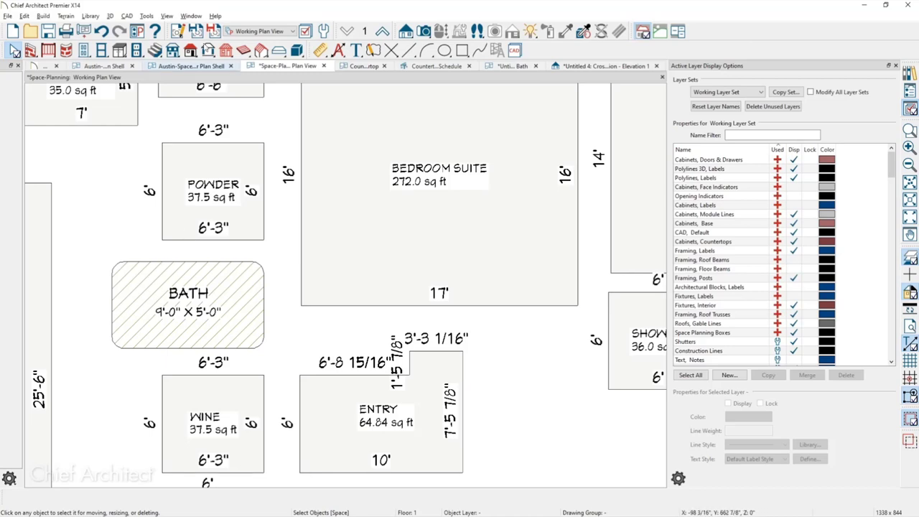
Place a 12'-0" x 12'-0" Bedroom space planning box in the empty area below the Closet Suite.
click(146, 16)
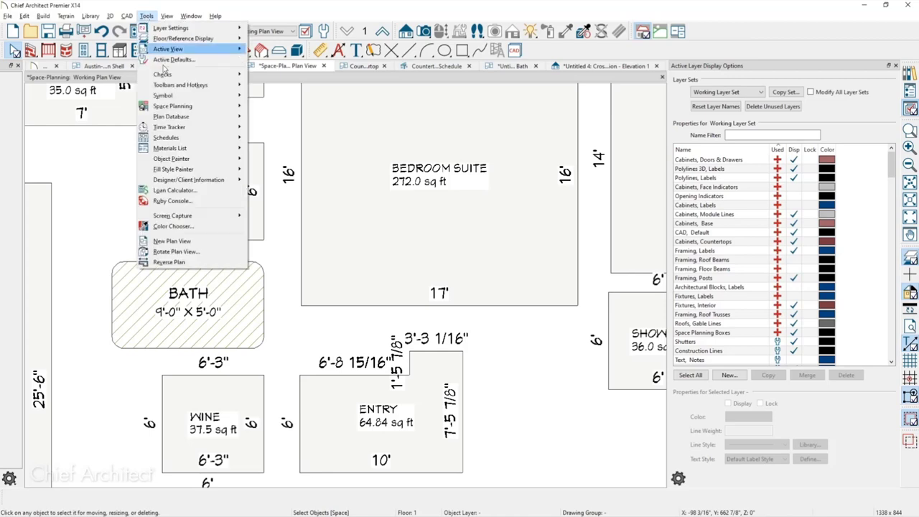
mouse_move(239, 107)
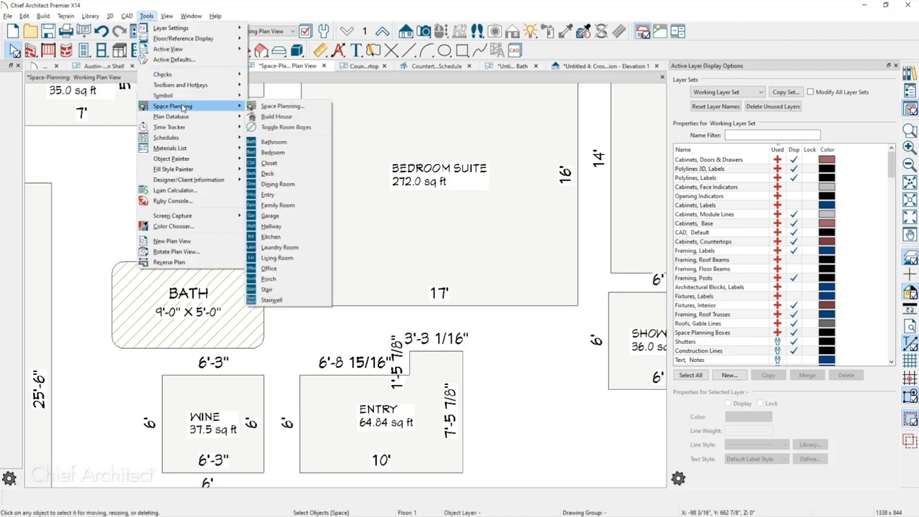
click(274, 141)
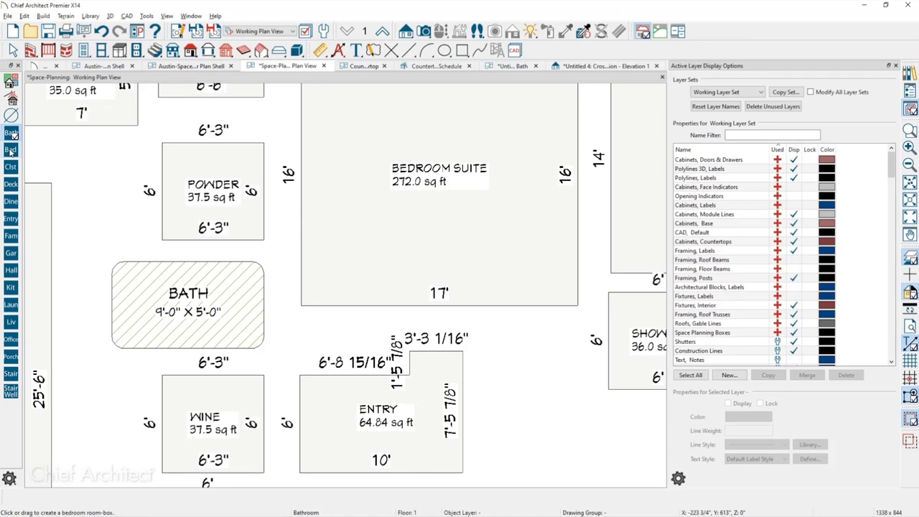
scroll(169, 188, down, 5)
scroll(167, 191, up, 3)
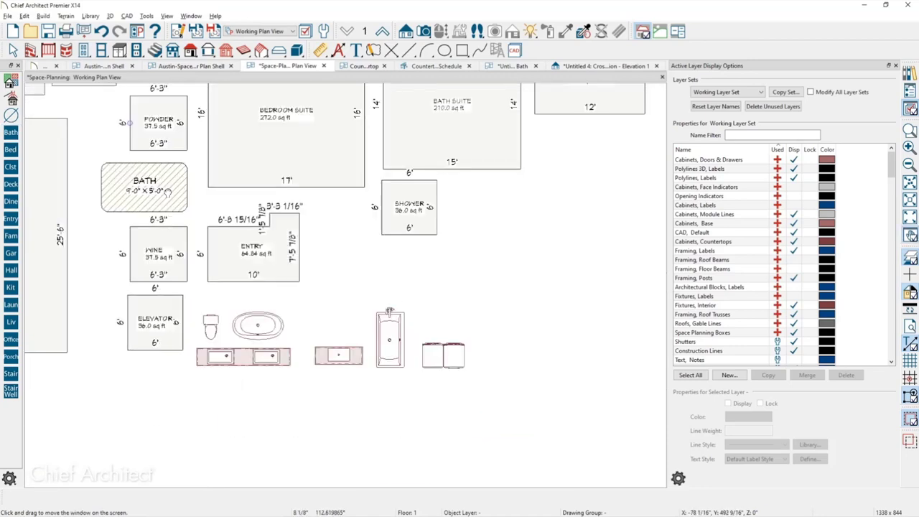
click(633, 309)
key(space)
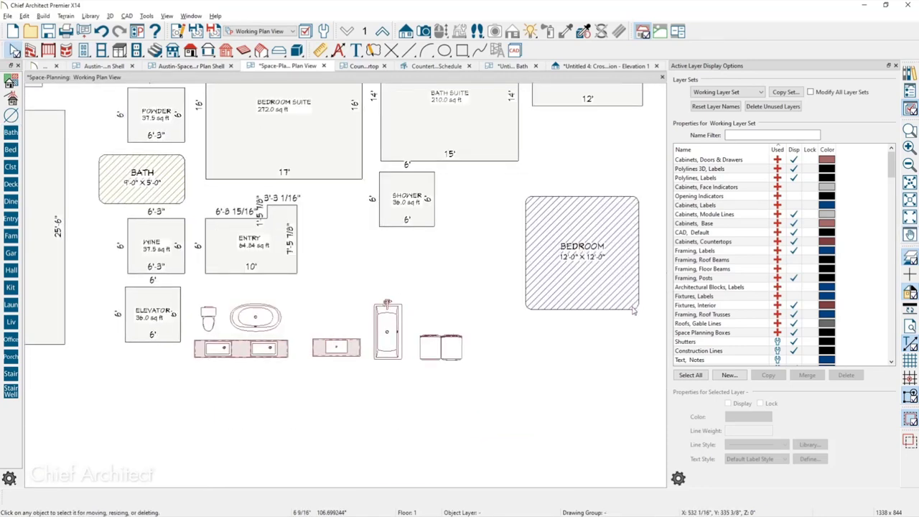
Stretch the right side of the new Bedroom box outward to a width of about 14'-3".
scroll(644, 318, up, 1)
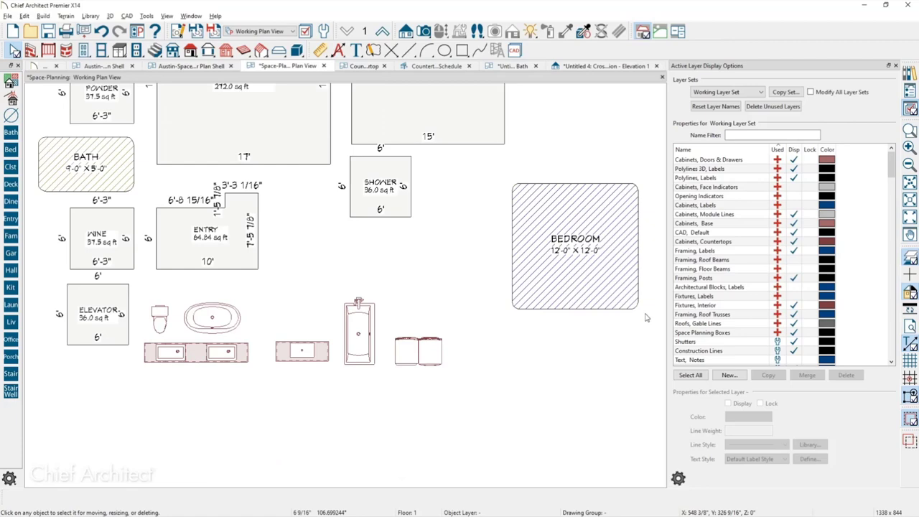
scroll(587, 294, down, 2)
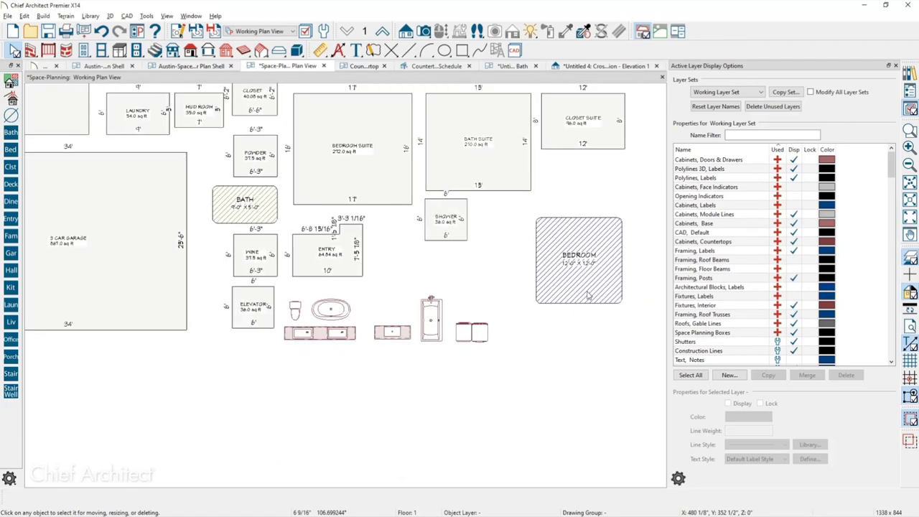
click(587, 294)
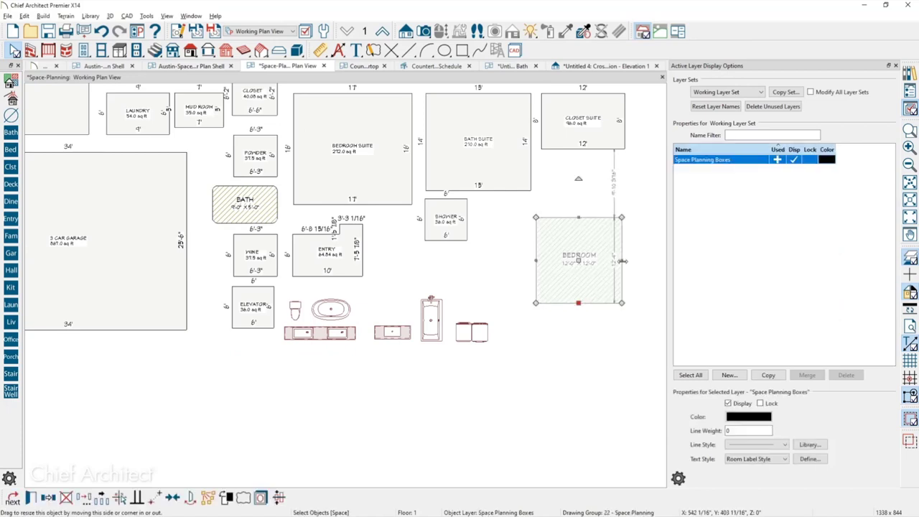
drag(622, 261, 637, 261)
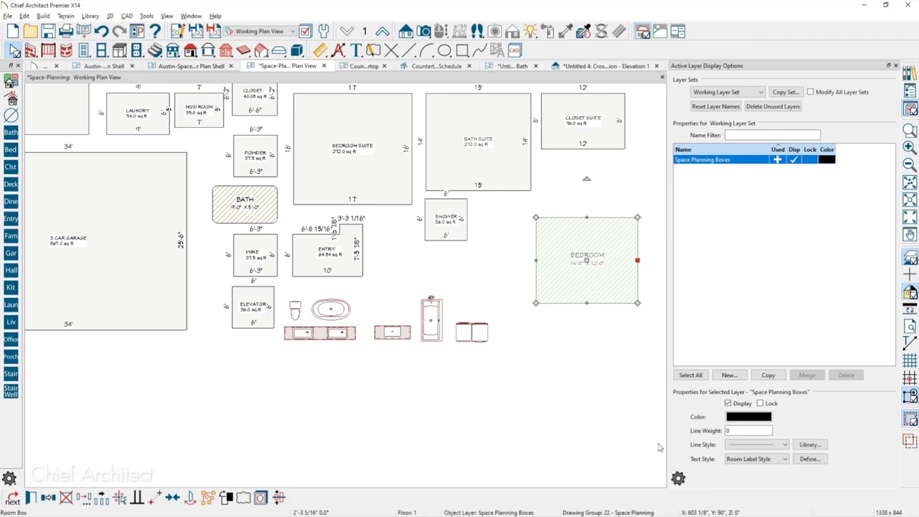
click(556, 393)
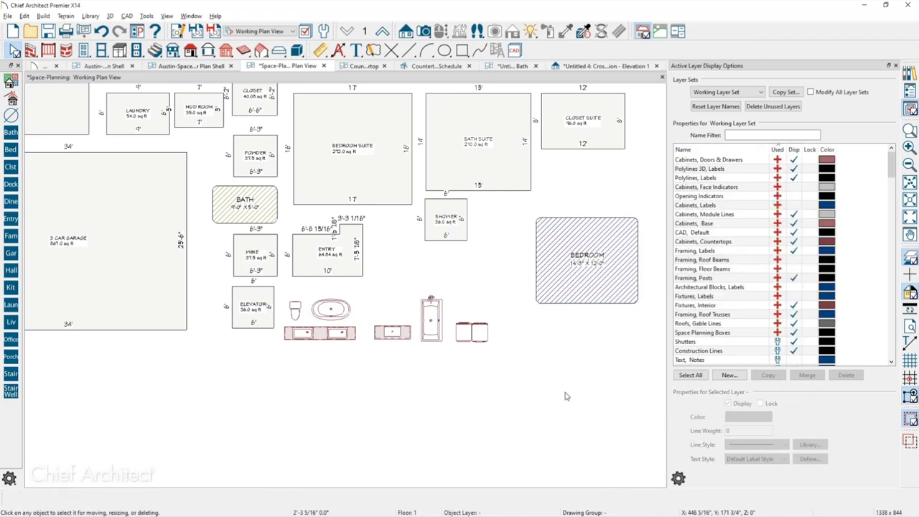
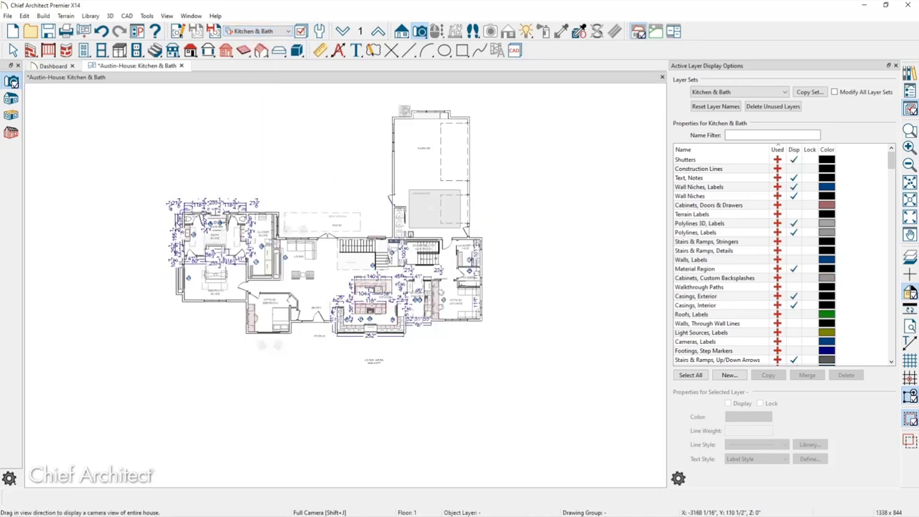
Compare the Austin-House bath suite in the Electrical plan view with the Kitchen & Bath plan view.
key(space)
scroll(212, 228, up, 5)
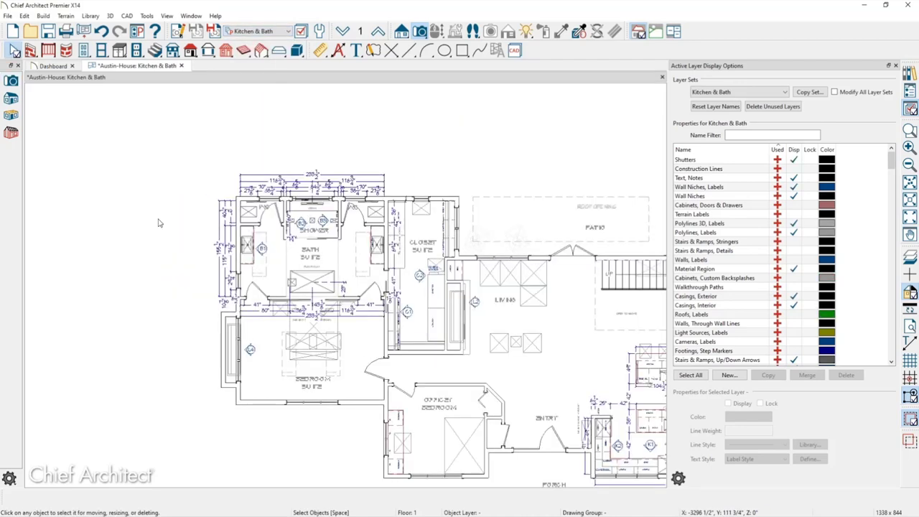
scroll(212, 228, up, 1)
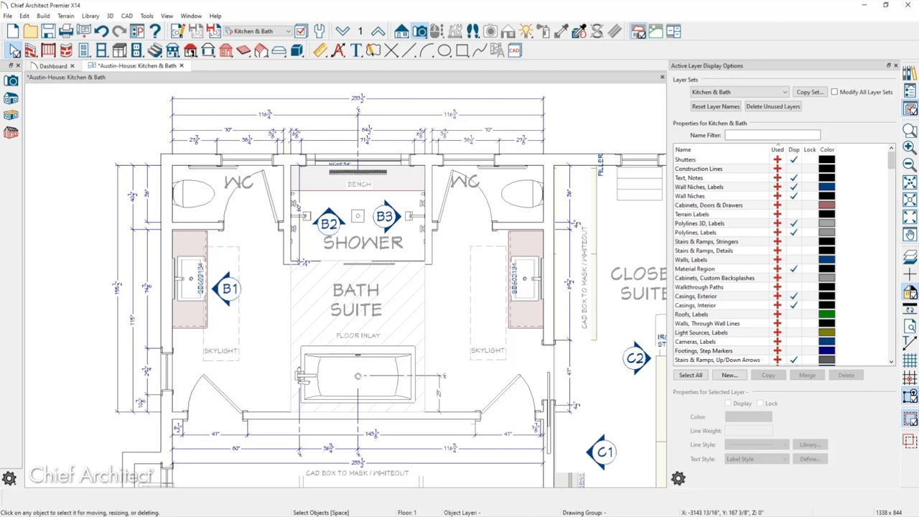
click(253, 31)
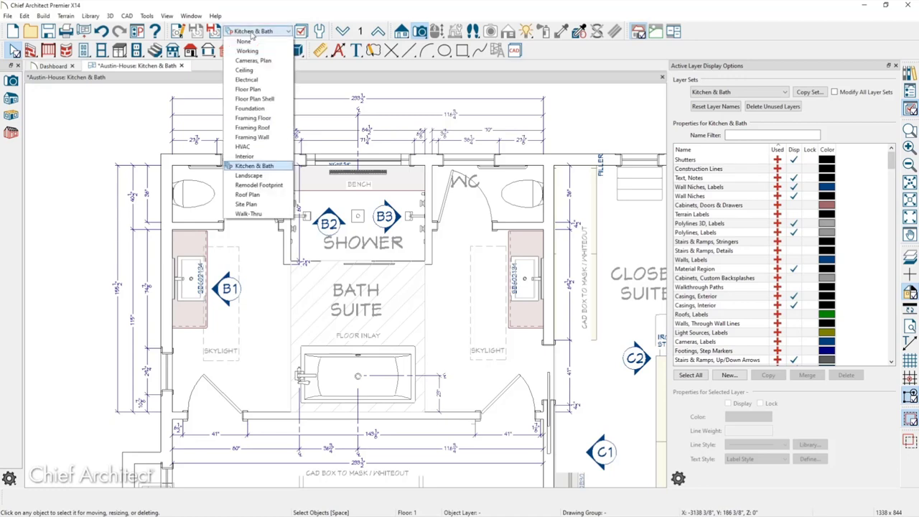
click(263, 80)
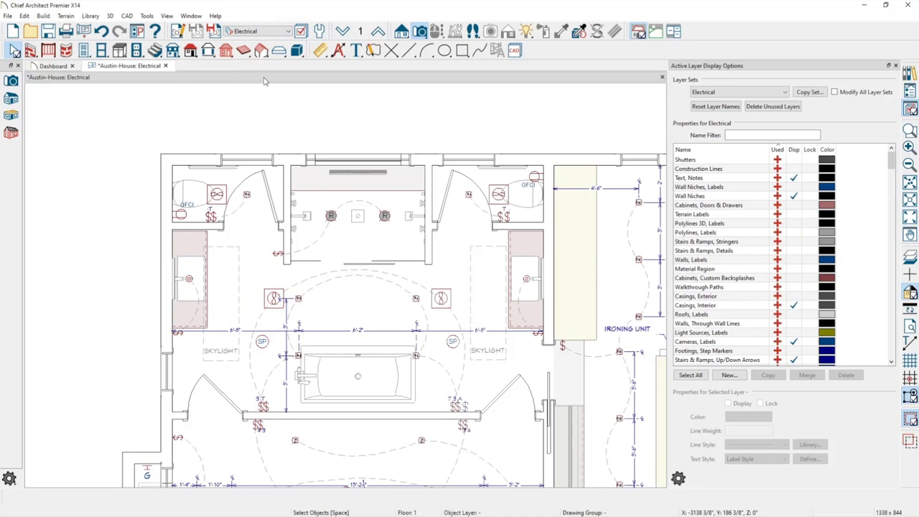
click(273, 32)
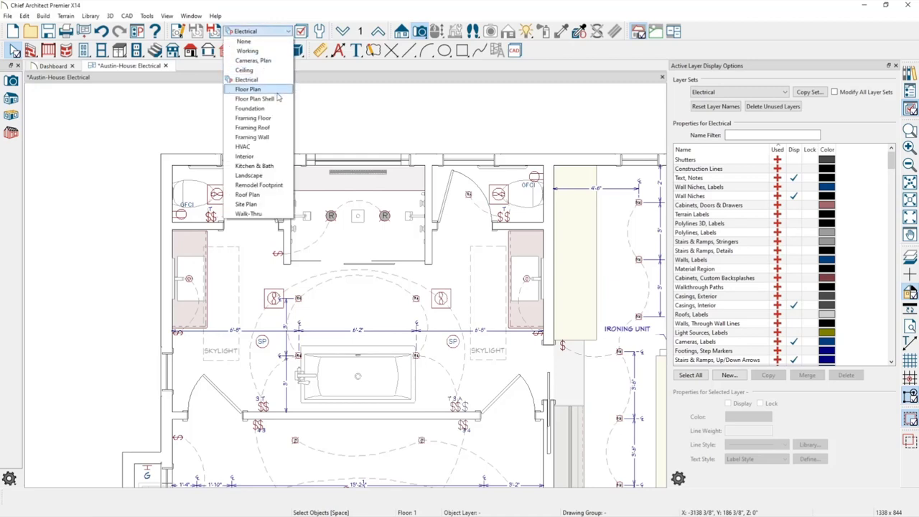
click(255, 166)
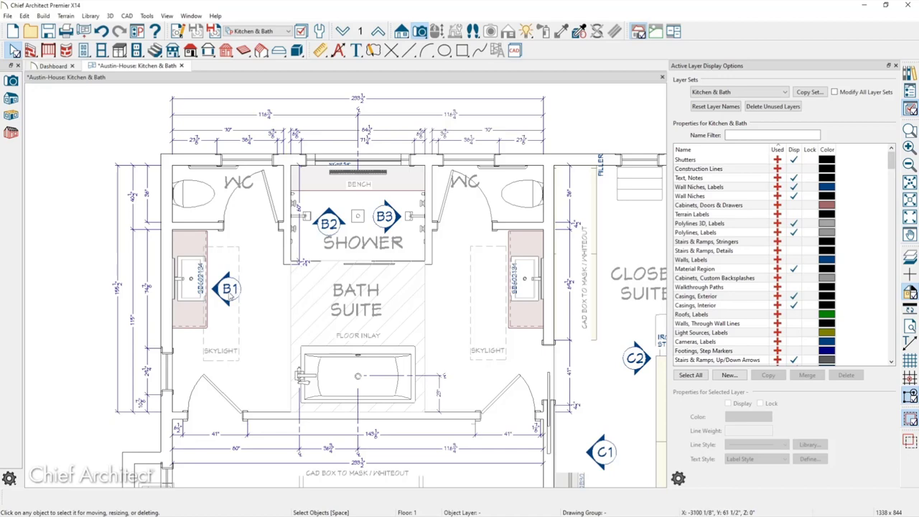
Open the elevation view of the B1 camera at the bath suite's left-hand vanity wall and examine it.
click(231, 290)
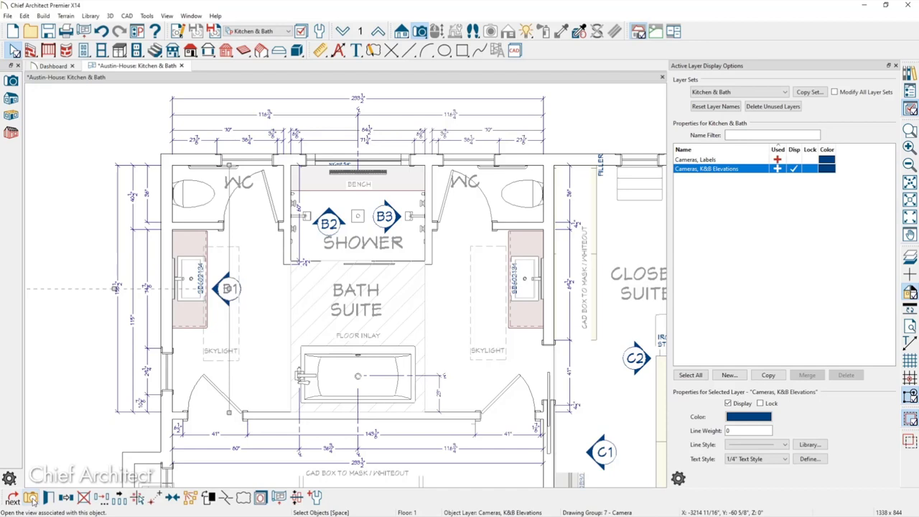
click(31, 498)
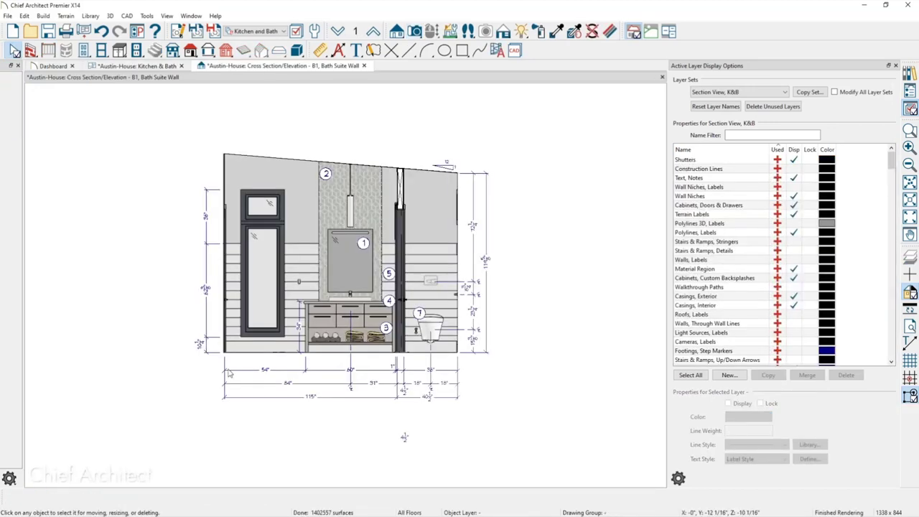
scroll(228, 372, up, 2)
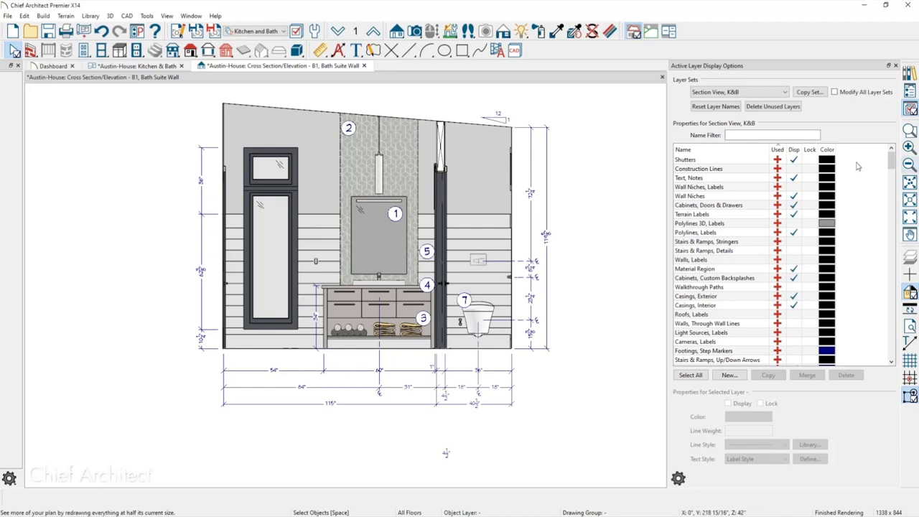
Create a new layout and examine the sheet index on its Project Summary page.
click(7, 15)
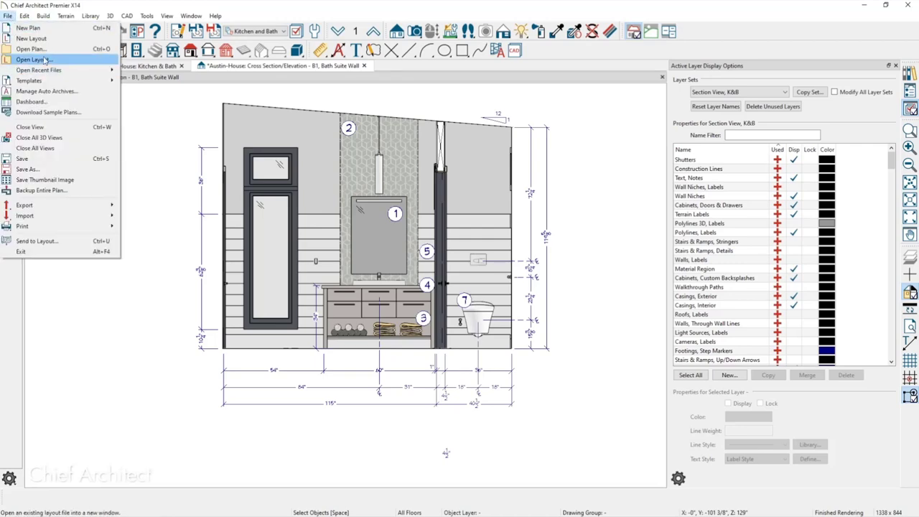
click(44, 38)
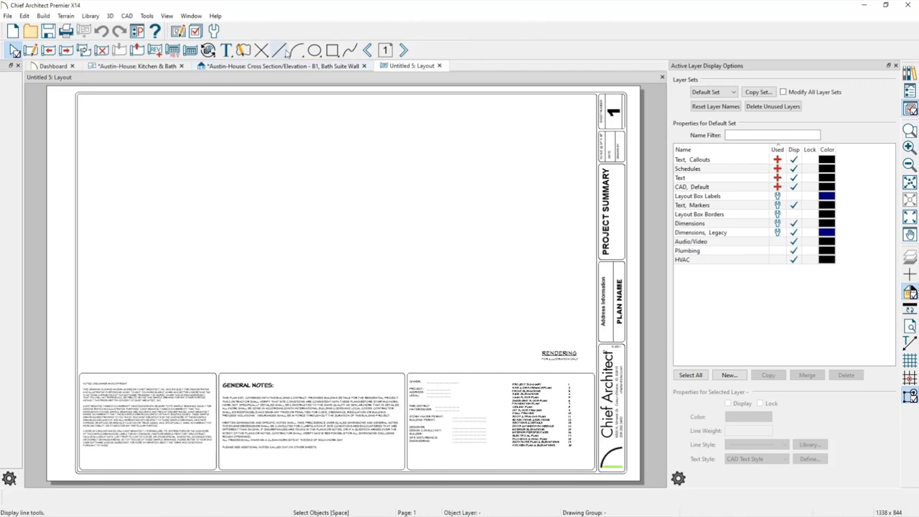
scroll(511, 429, up, 8)
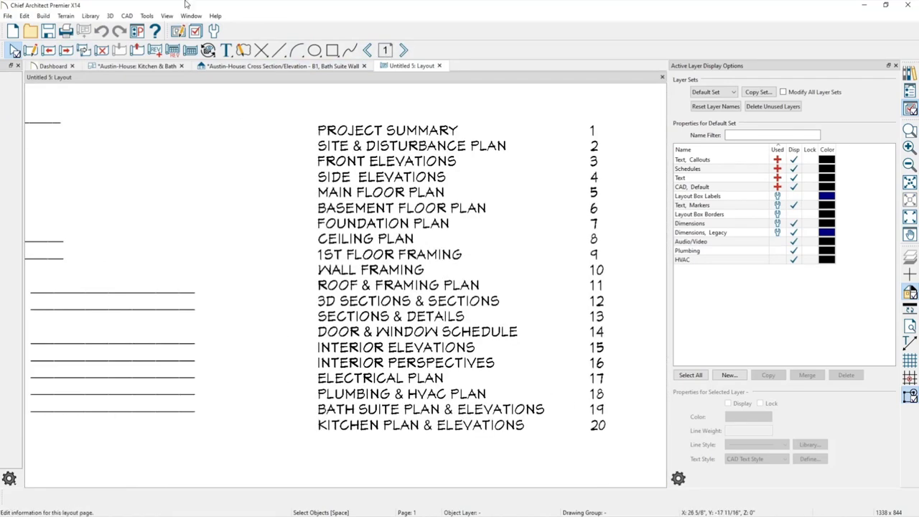
Go to layout page 19 and examine its plumbing and HVAC sheet, paging through the neighbouring sheets to check their titles.
click(385, 50)
text(19)
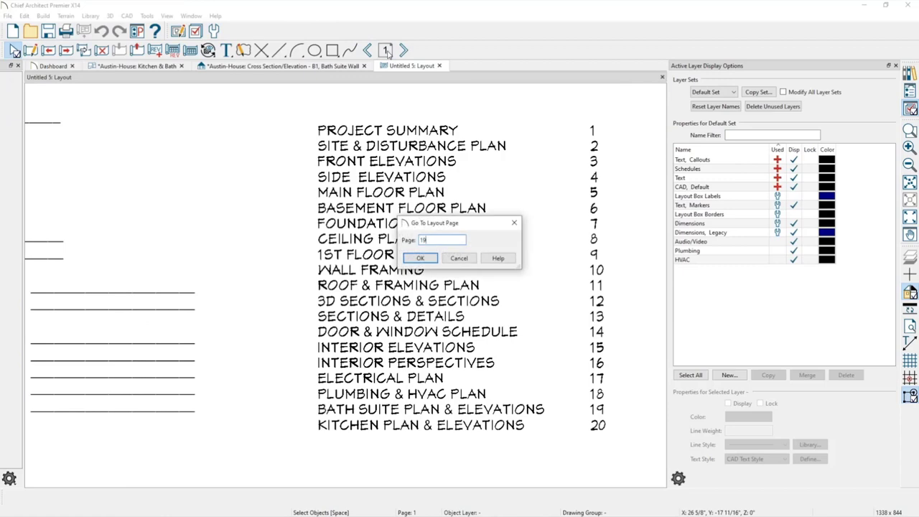
key(Return)
scroll(273, 285, down, 6)
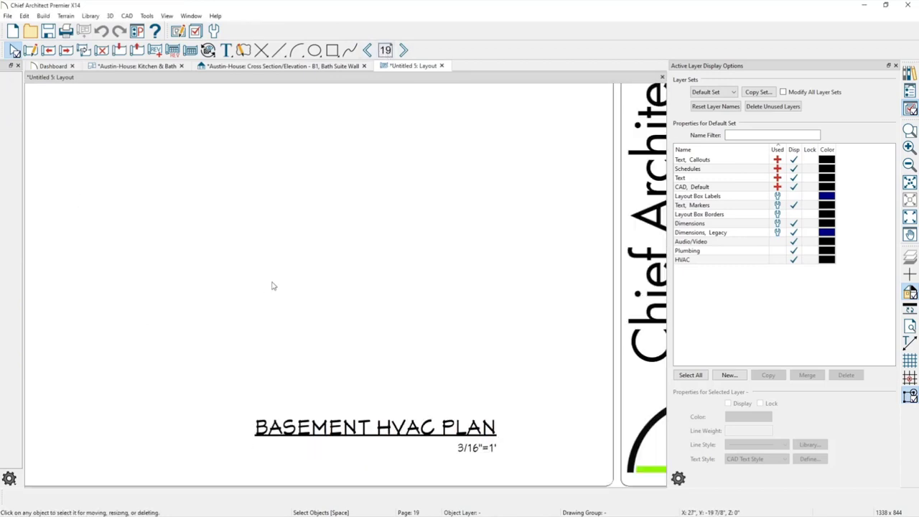
middle_drag(273, 285, 457, 434)
scroll(458, 434, up, 2)
scroll(458, 434, down, 4)
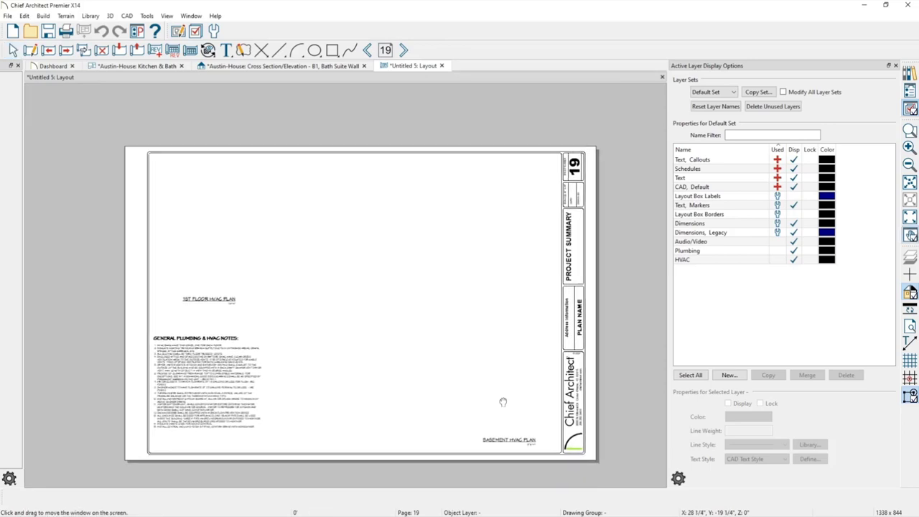
key(space)
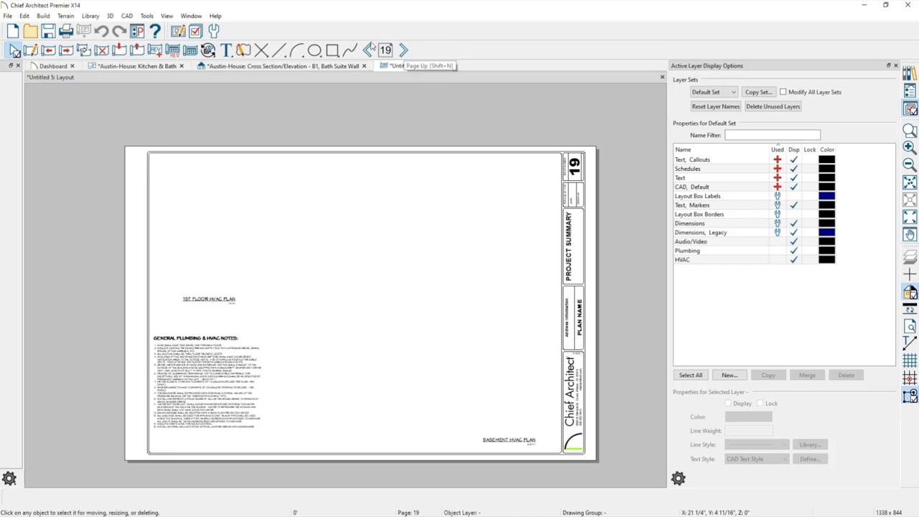
click(367, 50)
click(404, 50)
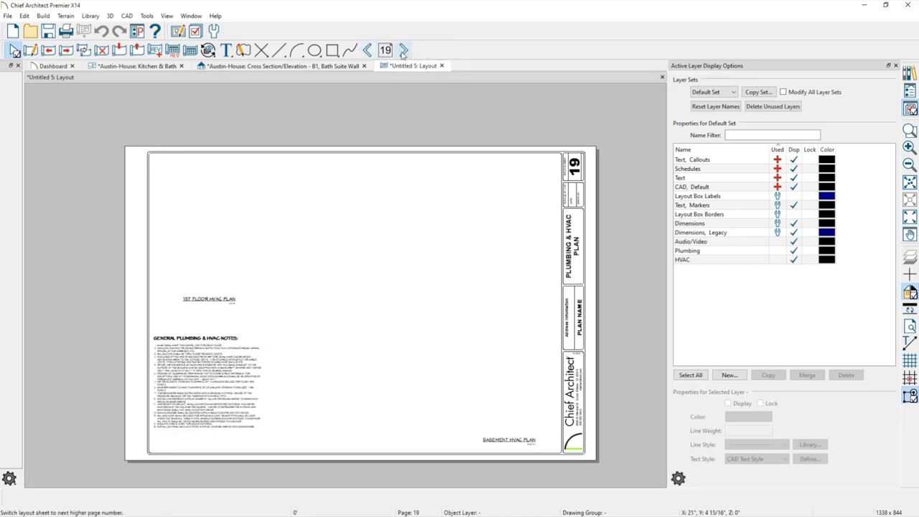
Send the entire B1 Bath Suite Wall elevation to layout page 19 as plot lines with colour fill at 1/2 in = 1 ft.
click(296, 66)
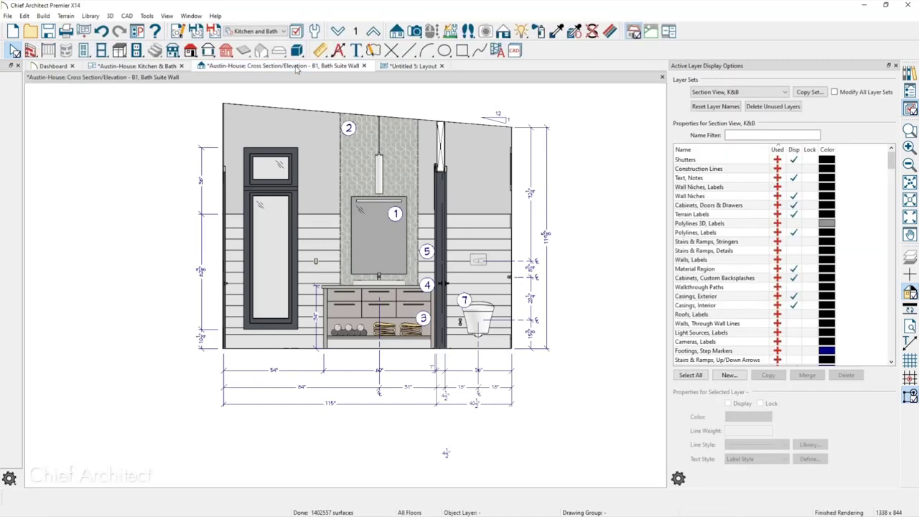
click(7, 16)
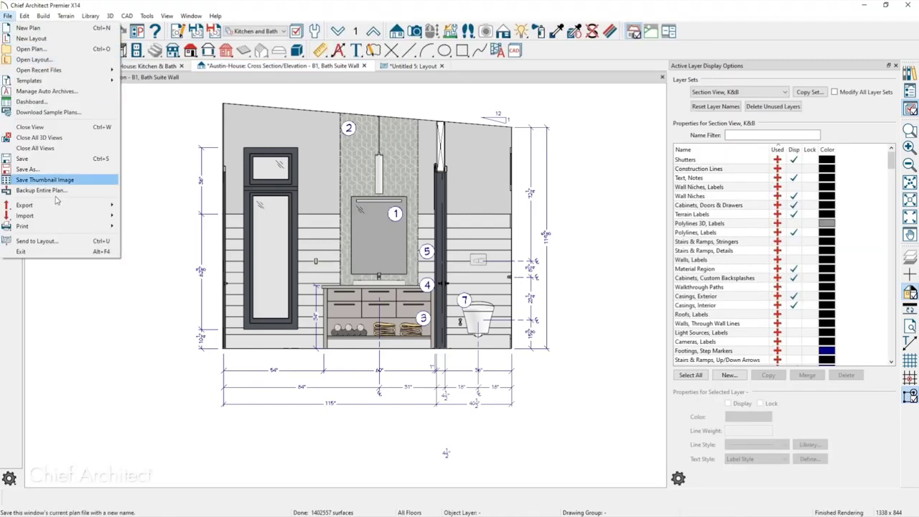
click(43, 241)
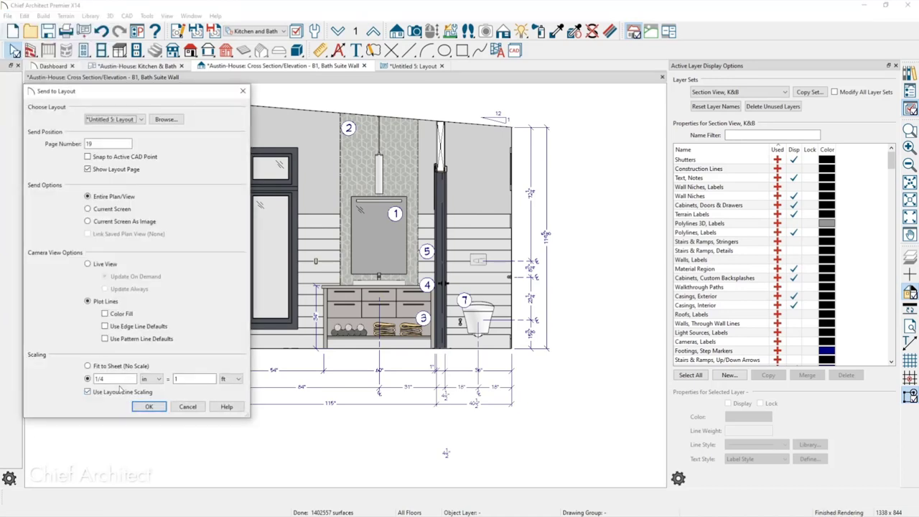
click(118, 378)
key(BackSpace)
text(2)
click(117, 314)
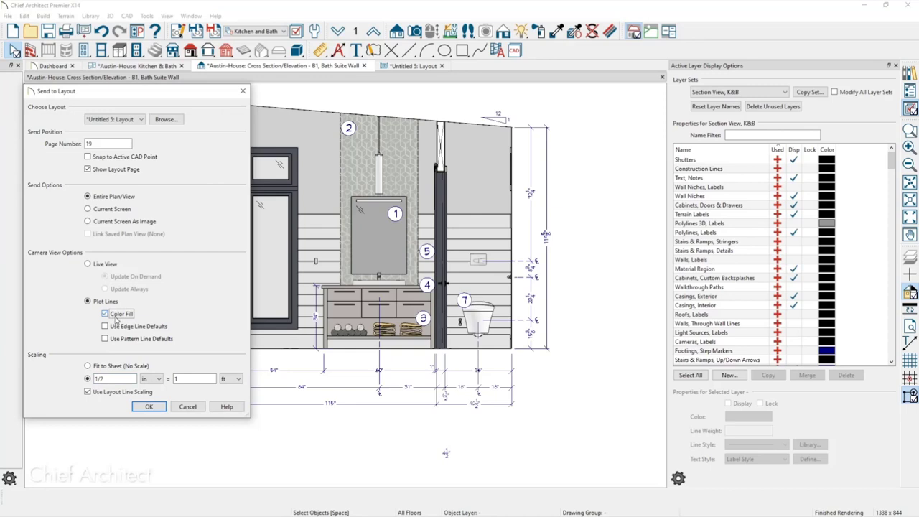
click(149, 407)
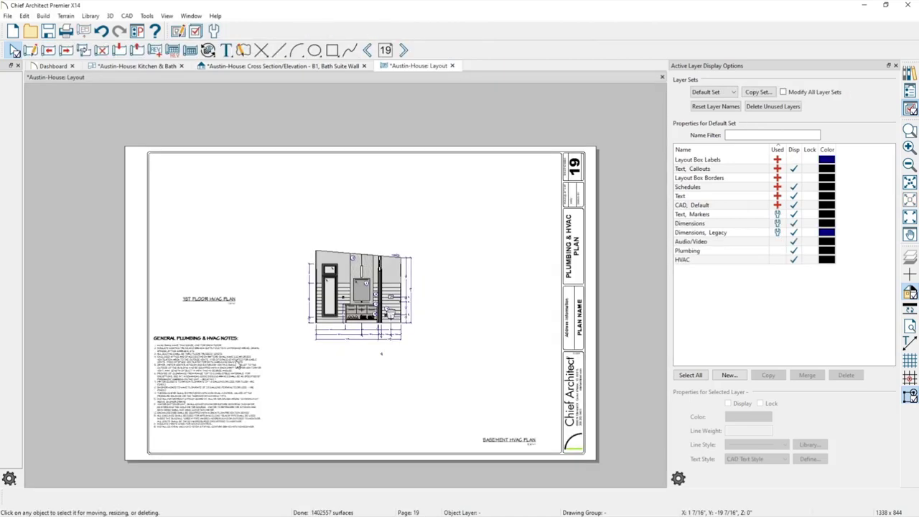
Move the elevation's layout box from page 19 to page 20 and place it above the Shower & Tub Elevation title.
click(367, 51)
click(403, 51)
click(404, 50)
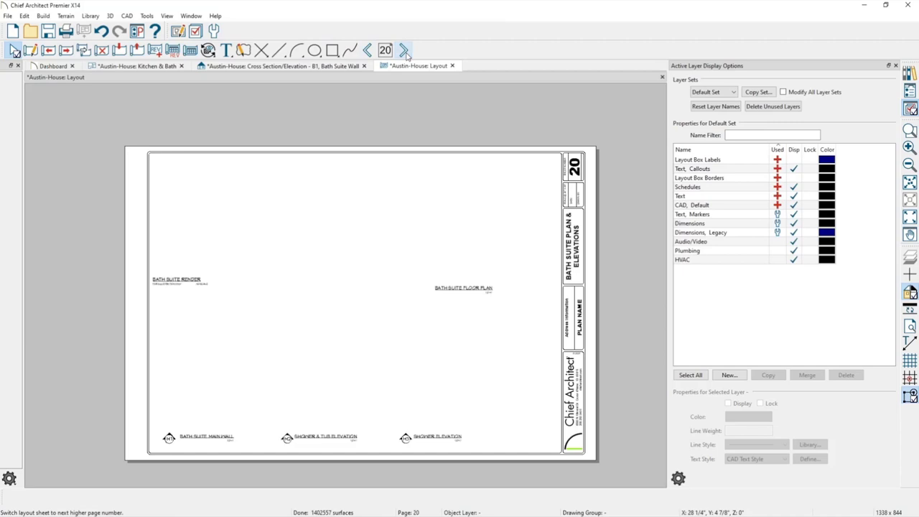
click(367, 50)
click(392, 287)
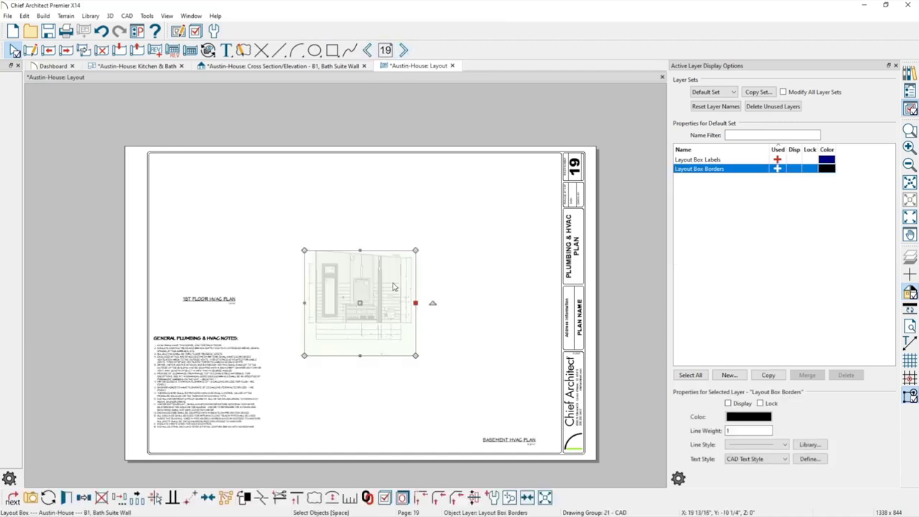
key(Page_Down)
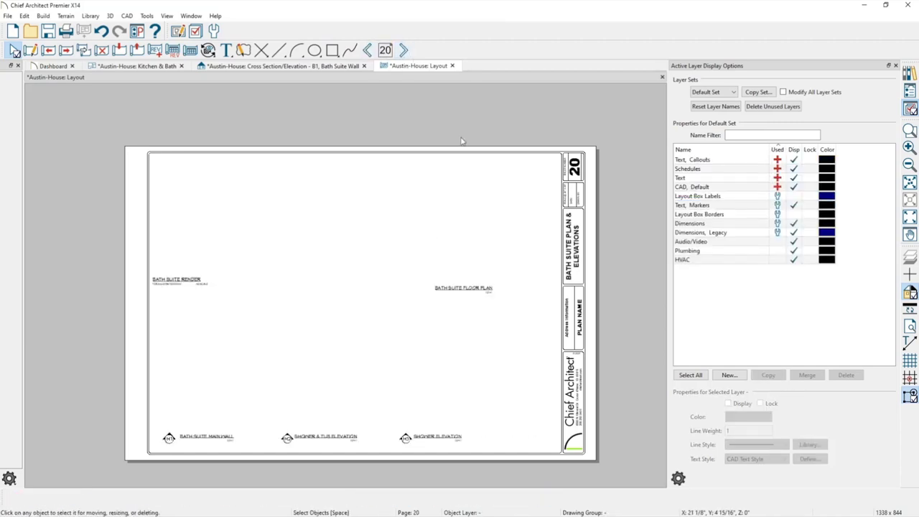
click(338, 293)
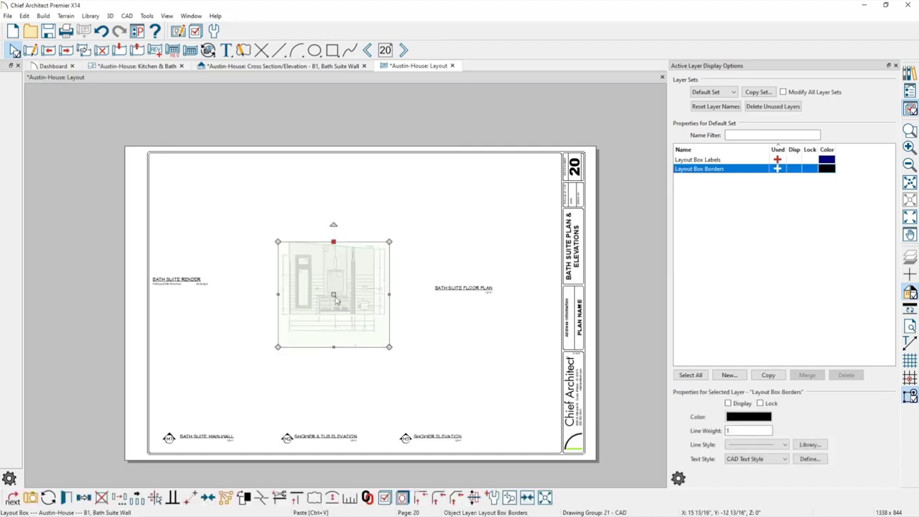
drag(338, 293, 326, 374)
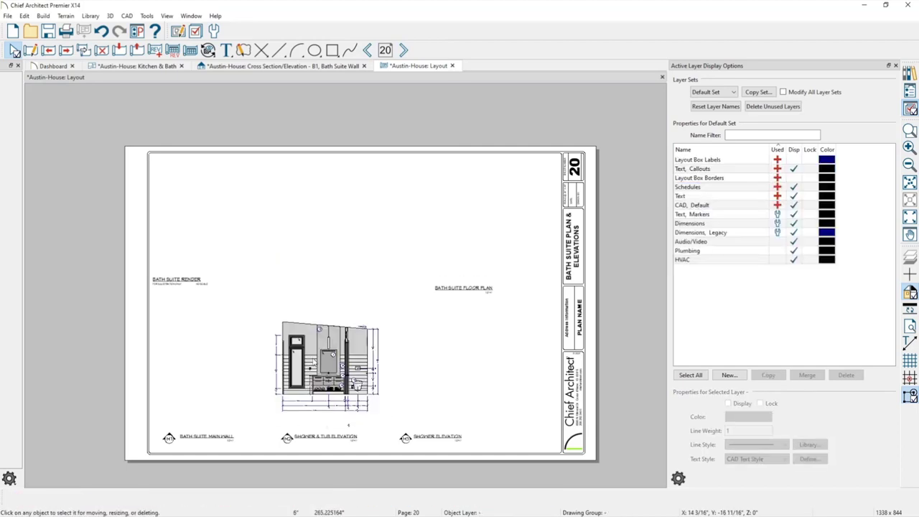
Open the source Bath Suite Wall elevation from its layout box on page 20.
scroll(326, 374, up, 3)
scroll(389, 271, down, 2)
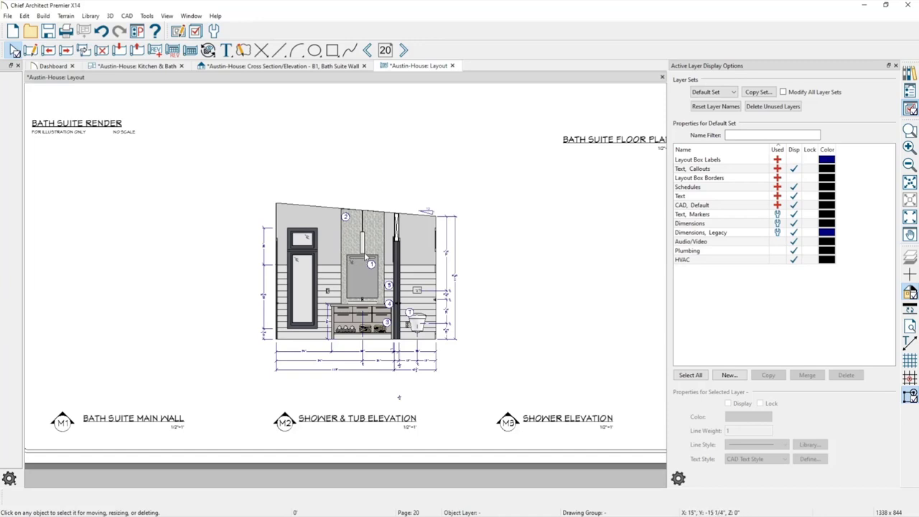
click(364, 257)
key(Escape)
click(361, 254)
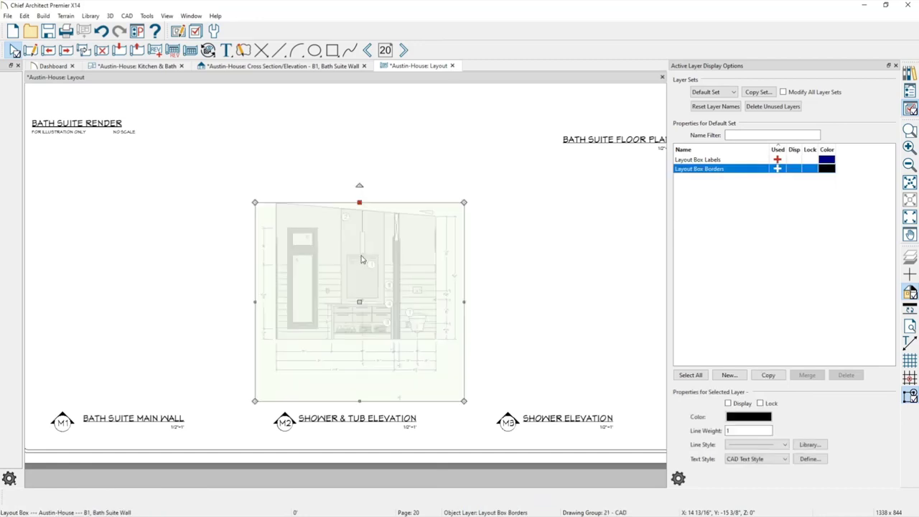
scroll(361, 254, up, 2)
double_click(360, 254)
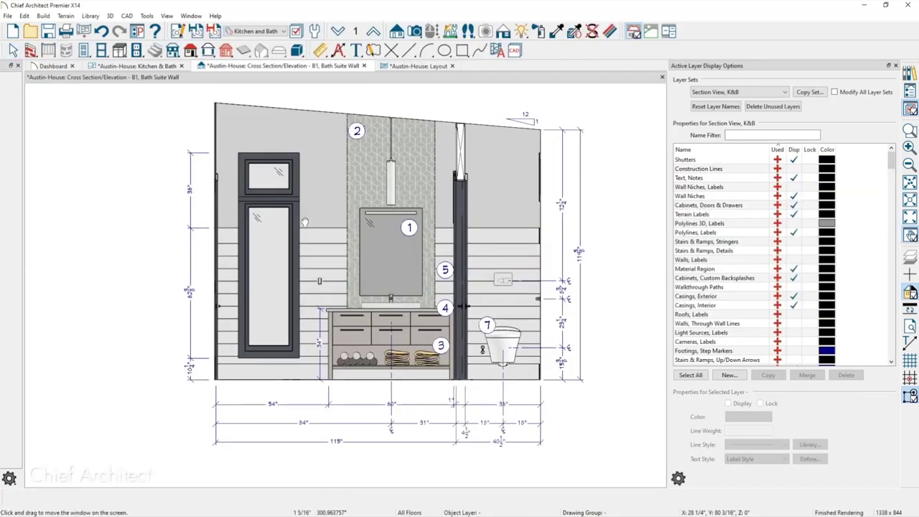
Delete the small upper window and its height dimension from the bath suite elevation and close the elevation view.
click(307, 221)
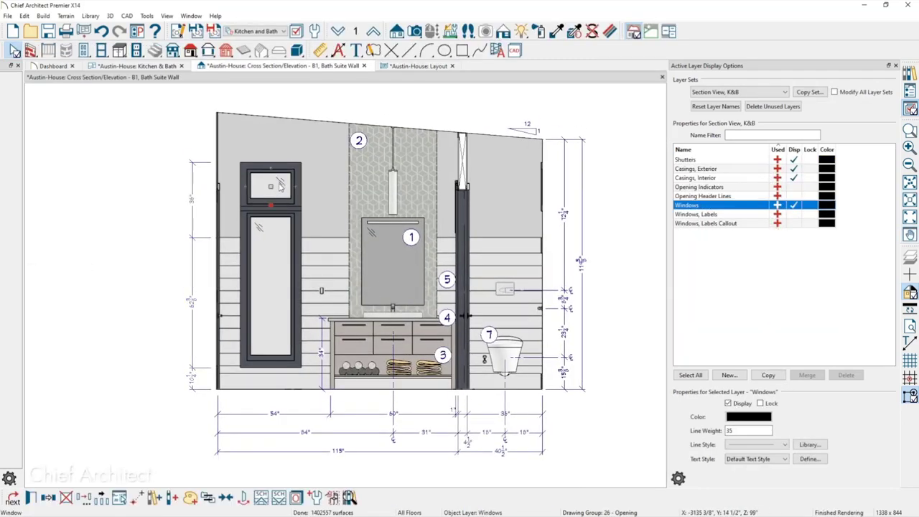
shift+click(302, 209)
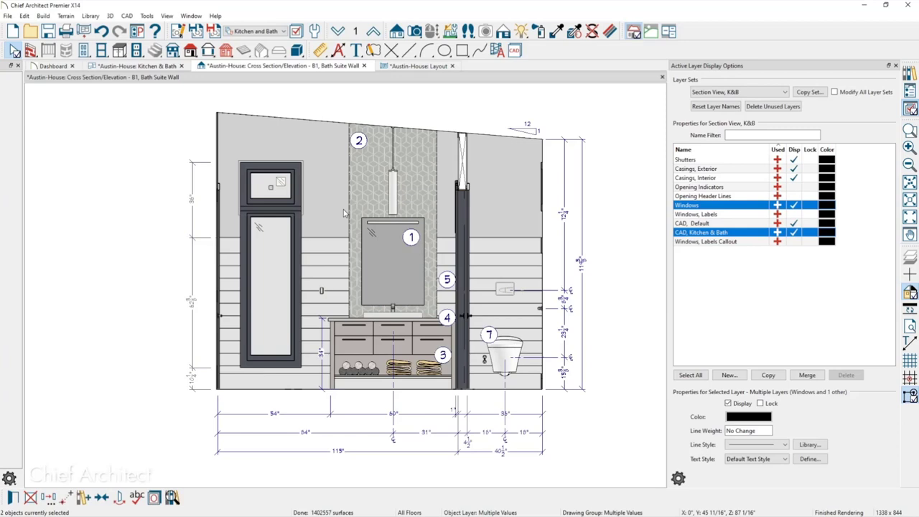
click(33, 498)
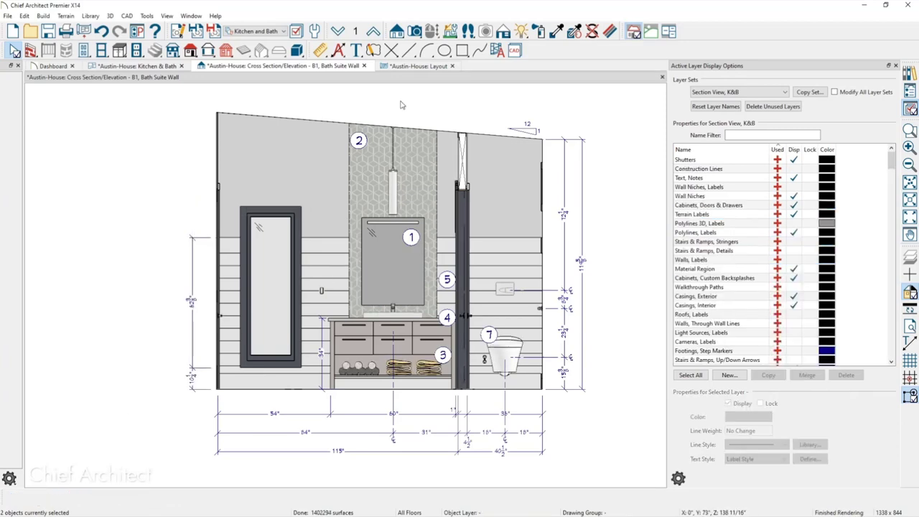
click(364, 66)
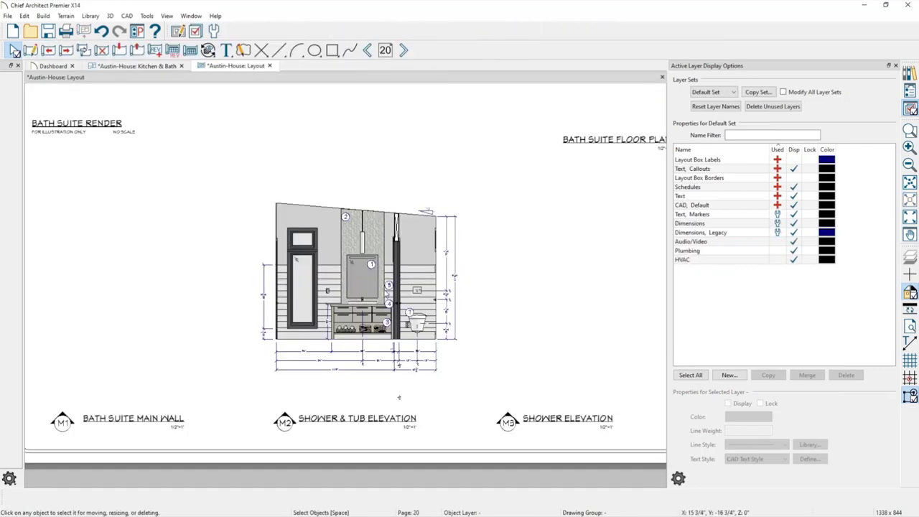
Update the elevation's layout box on page 20 to match the edited model and inspect it.
click(386, 291)
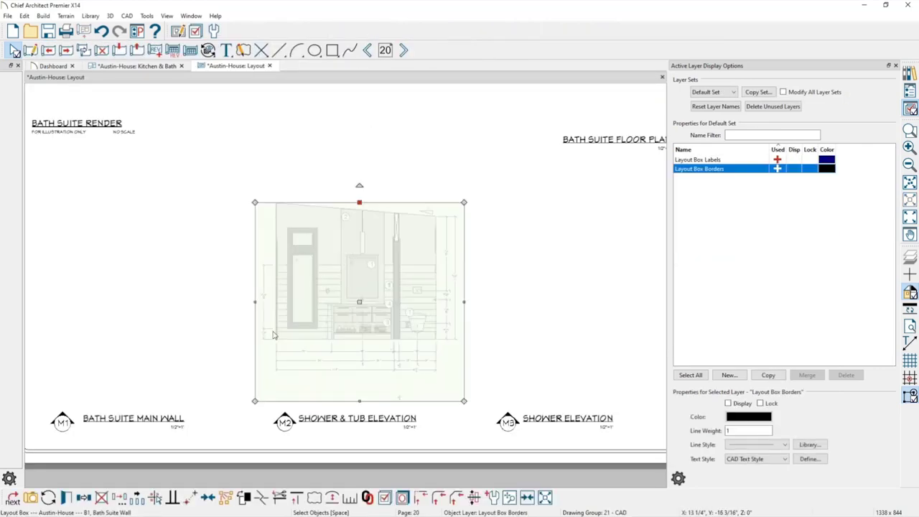
click(53, 497)
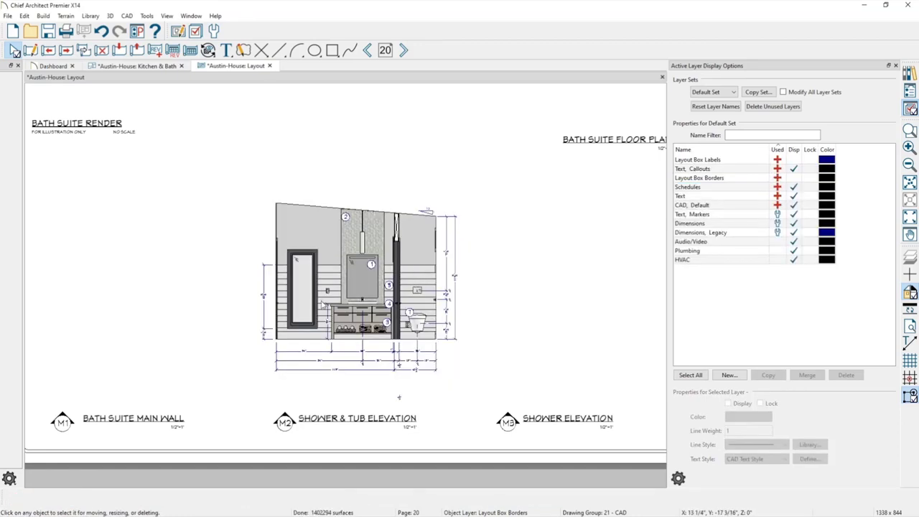
scroll(322, 305, up, 3)
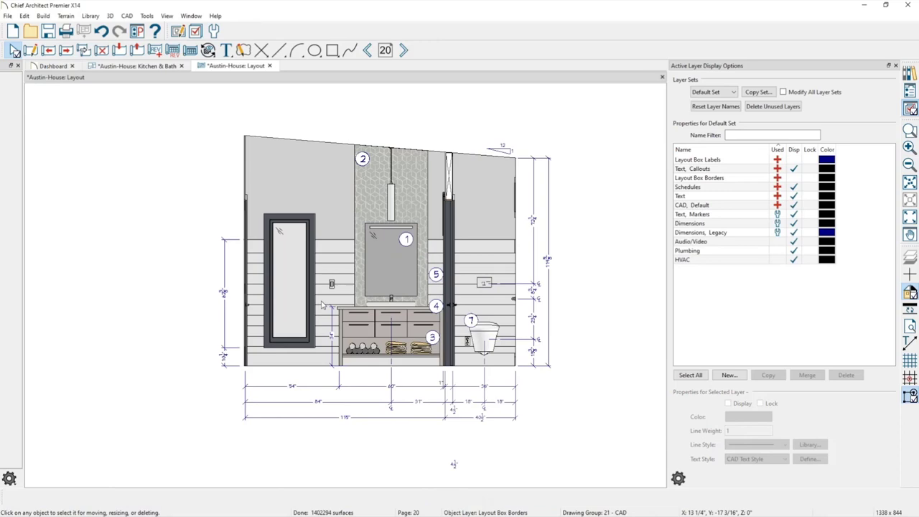